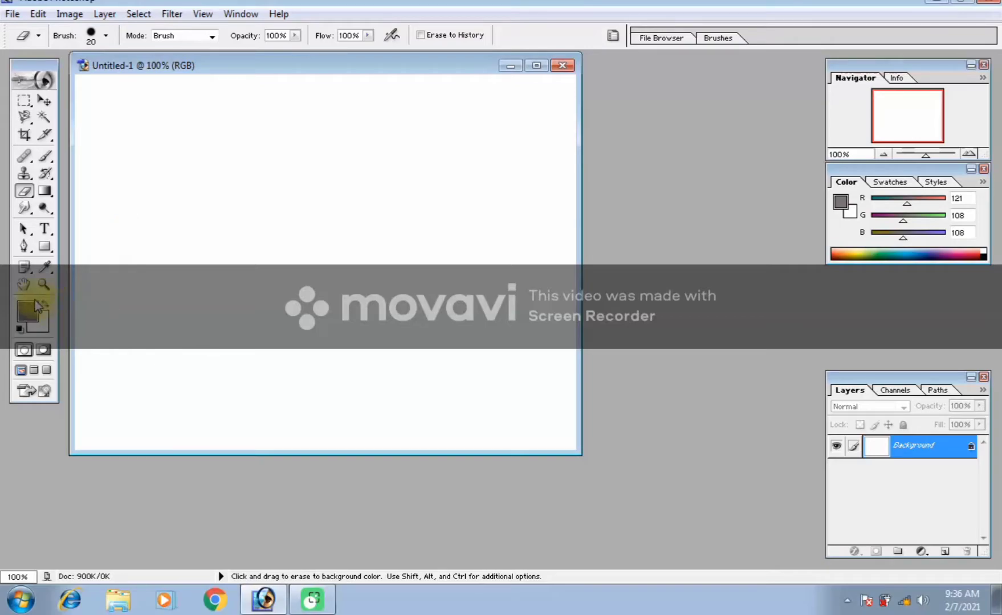
Set the background color to near-black 100C0C and fill the whole canvas with it.
{"action": "left_click", "coordinate": [44, 324]}
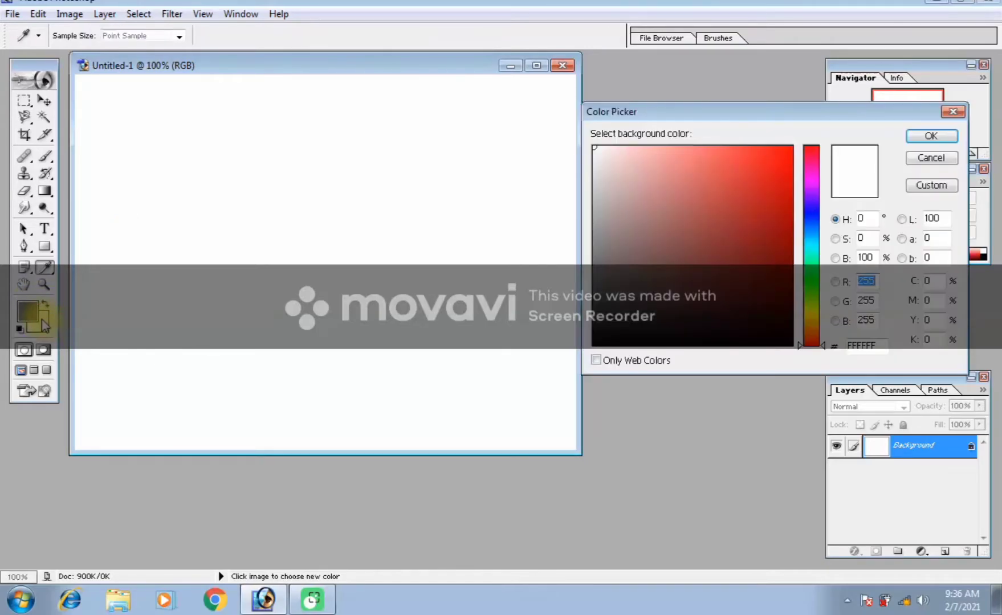
{"action": "left_click", "coordinate": [640, 332]}
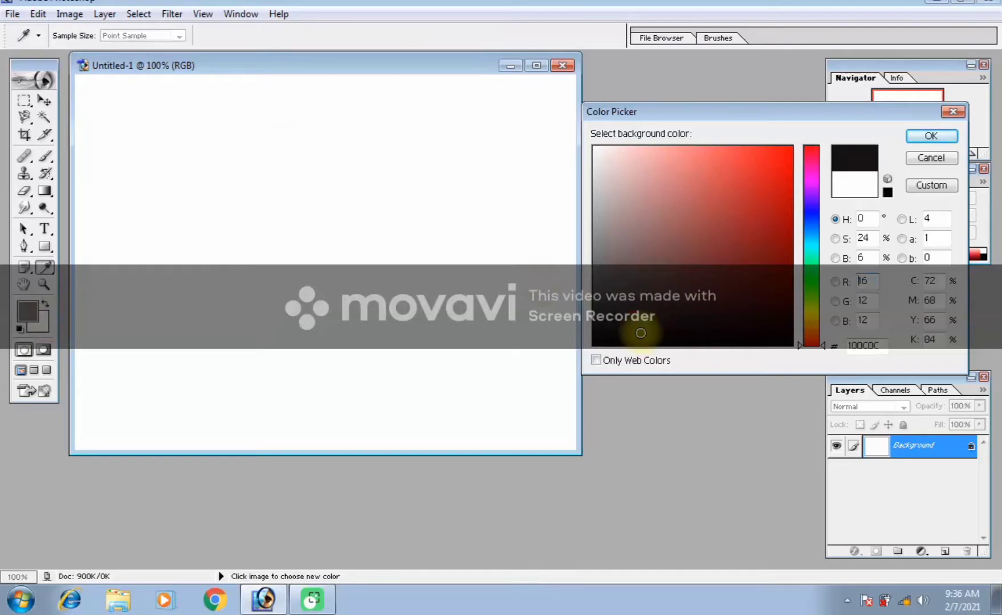
{"action": "left_click", "coordinate": [931, 137]}
{"action": "key", "text": "e"}
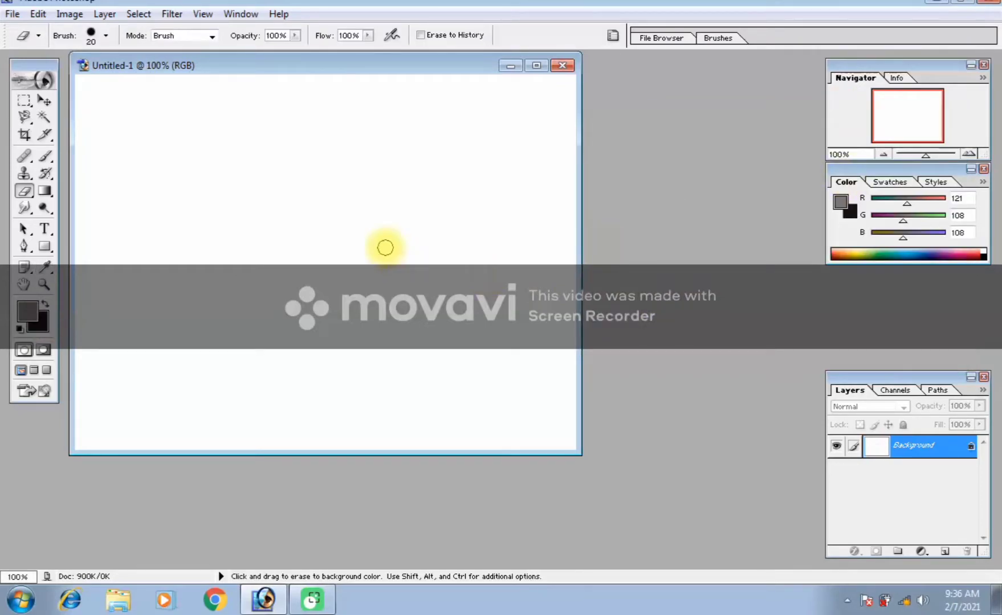
{"action": "key", "text": "ctrl+BackSpace"}
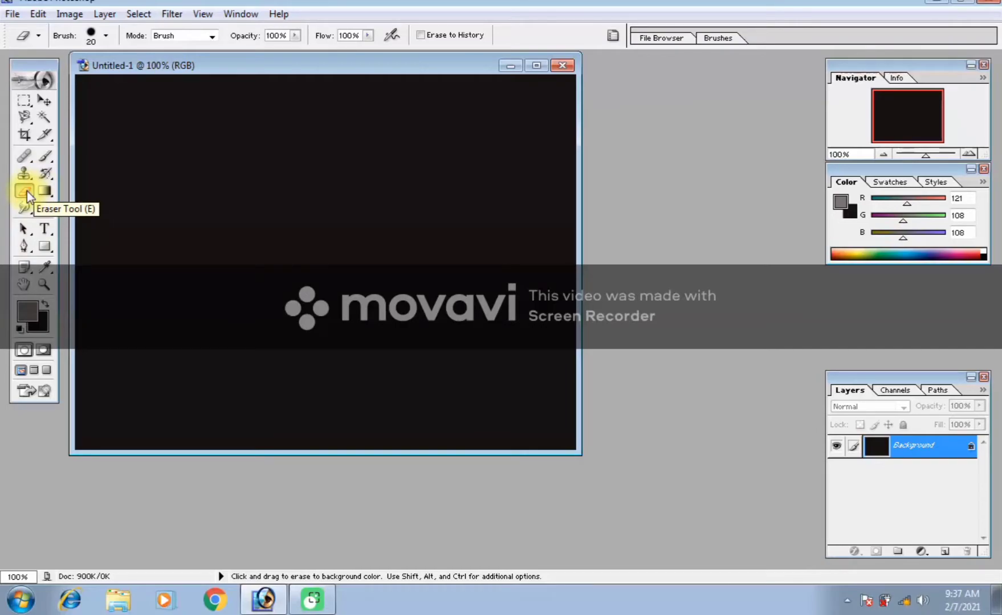
Activate the Custom Shape Tool from the group of shape tools.
{"action": "left_click", "coordinate": [51, 249]}
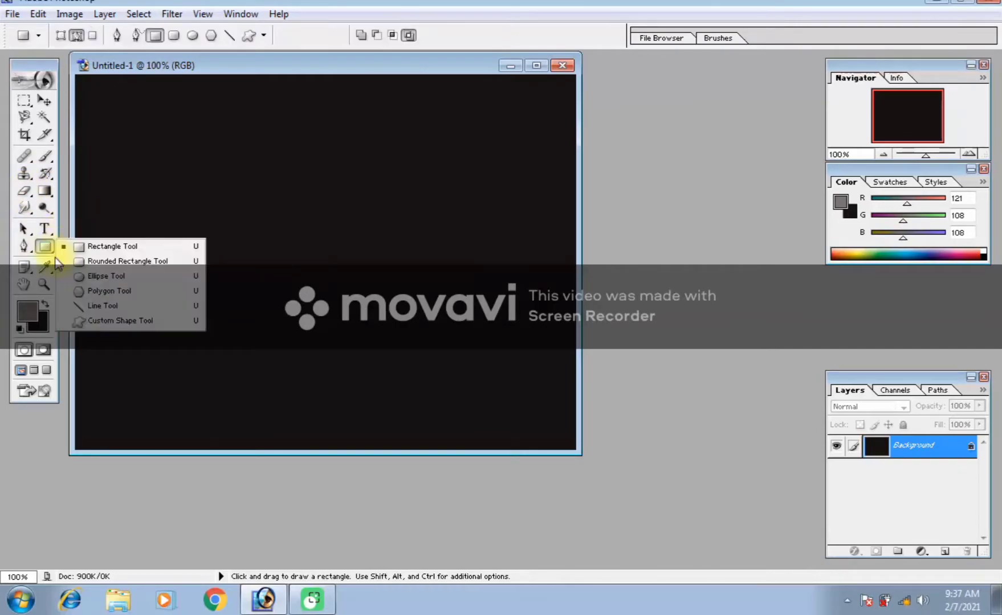
{"action": "left_click", "coordinate": [102, 306]}
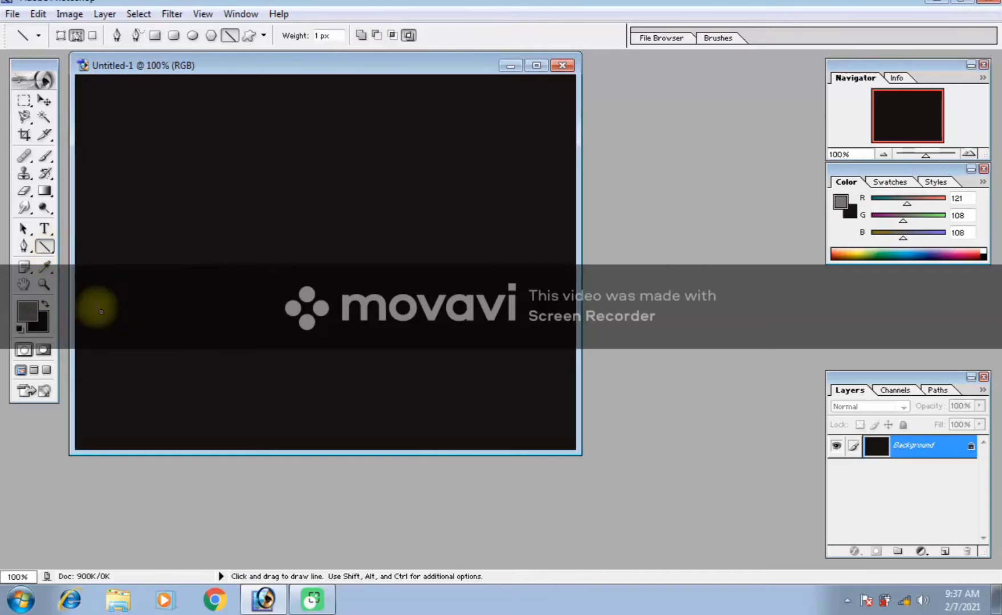
{"action": "left_click", "coordinate": [50, 245]}
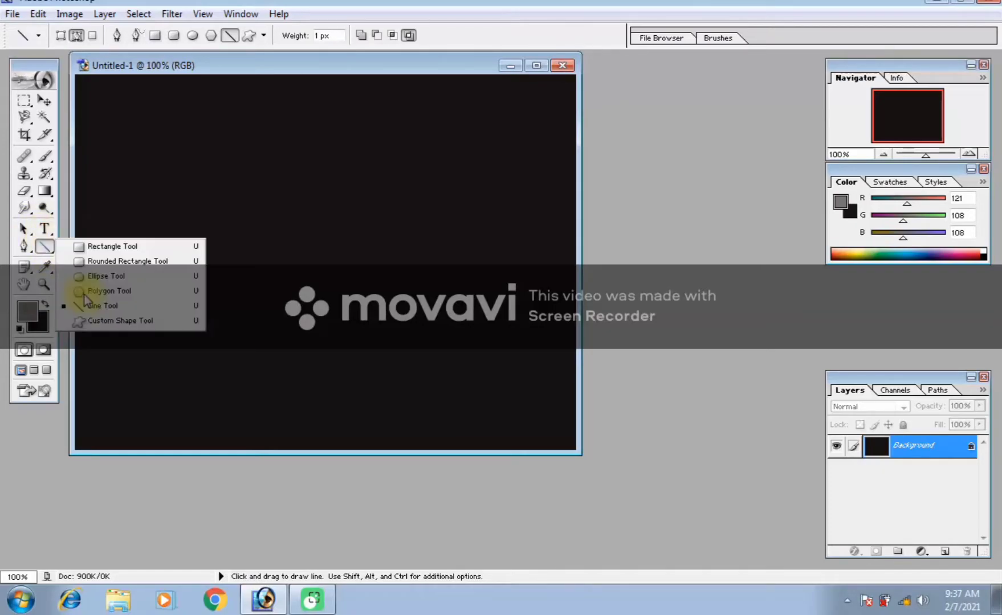
{"action": "left_click", "coordinate": [104, 321]}
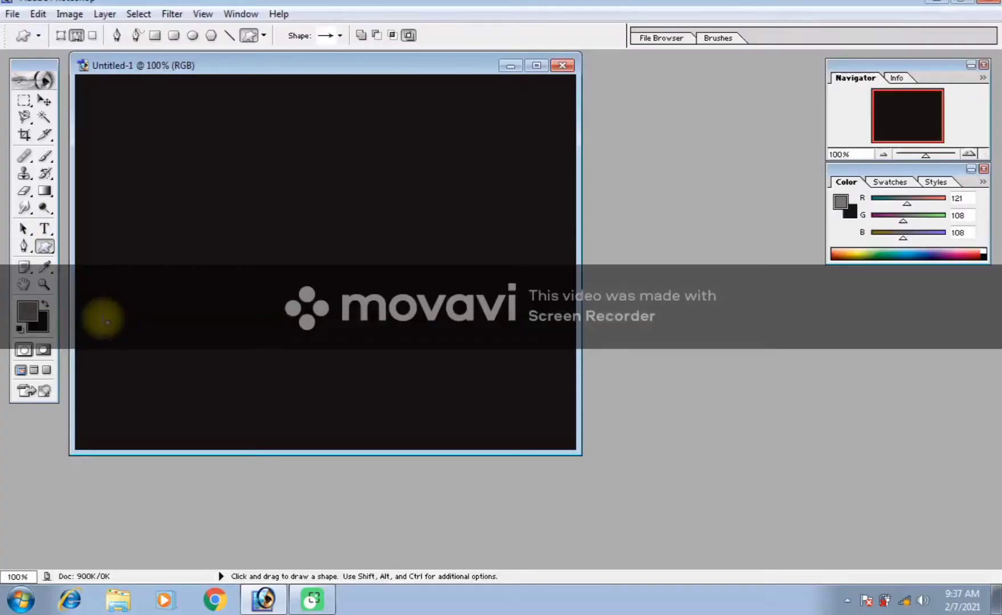
{"action": "left_click", "coordinate": [46, 251]}
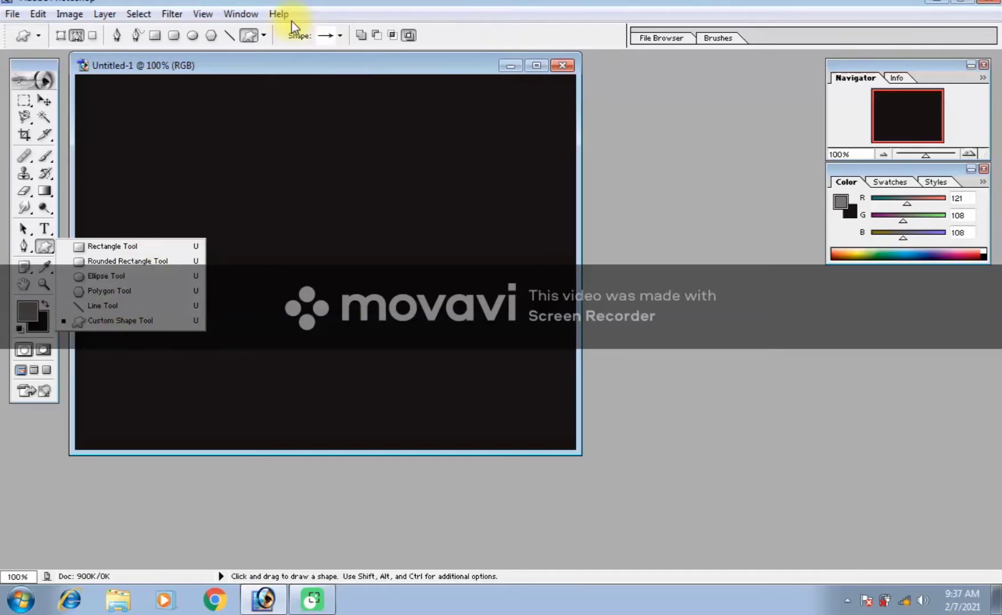
Try the many-petaled flower custom shape as a path in the lower middle of the canvas.
{"action": "left_click", "coordinate": [340, 36]}
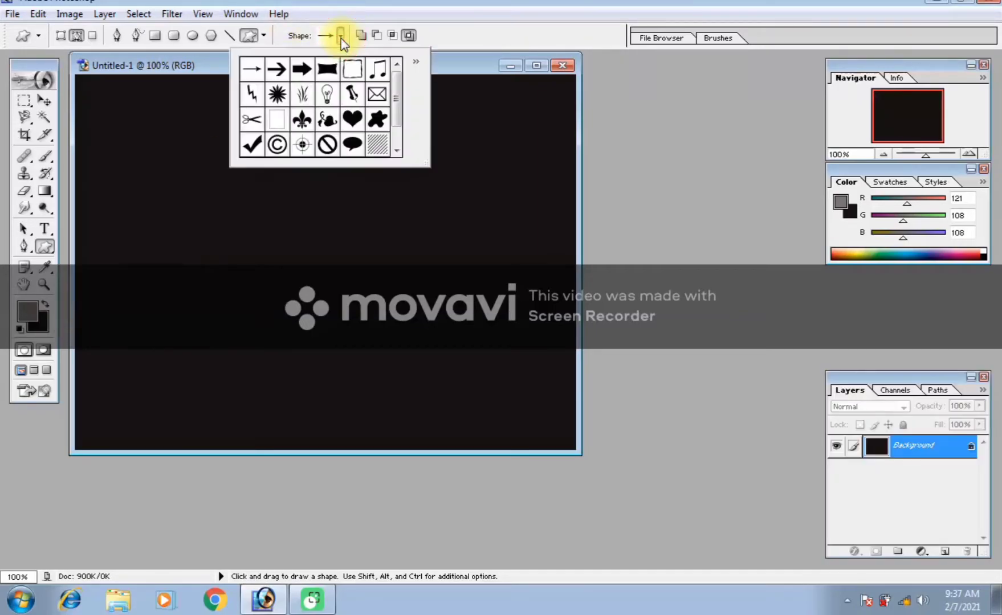
{"action": "left_click", "coordinate": [397, 149]}
{"action": "left_click", "coordinate": [398, 149]}
{"action": "left_click", "coordinate": [397, 150]}
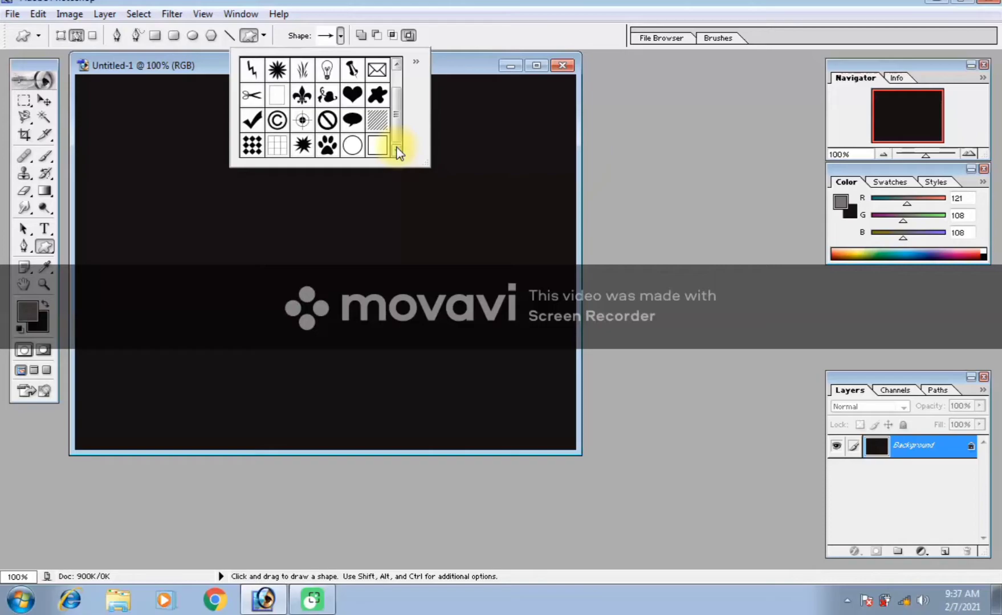
{"action": "left_click", "coordinate": [277, 69]}
{"action": "left_click", "coordinate": [237, 262]}
{"action": "left_click_drag", "start_coordinate": [253, 285], "coordinate": [431, 405]}
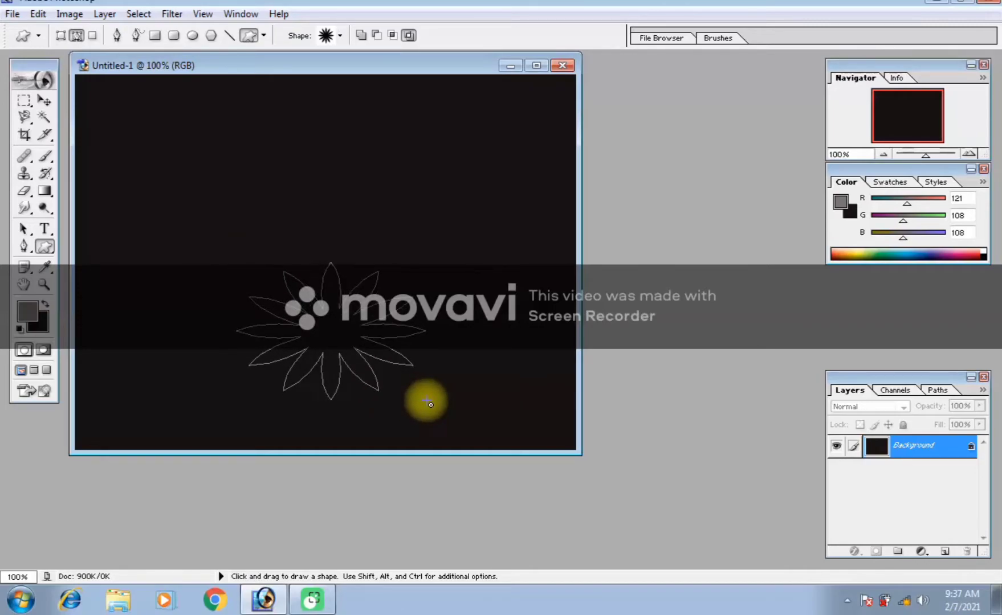
{"action": "left_click_drag", "start_coordinate": [431, 405], "coordinate": [426, 401]}
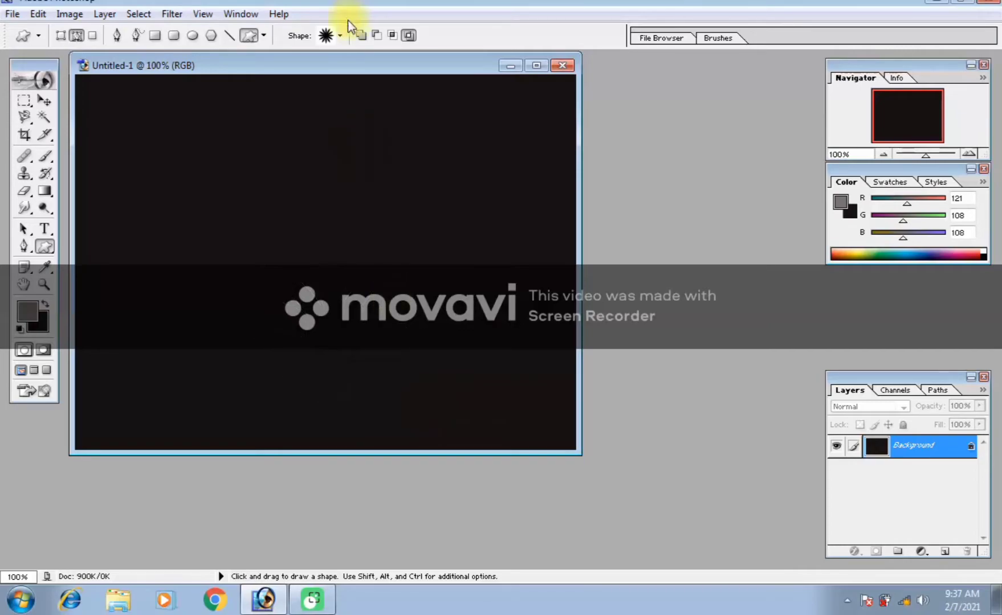
Try a grass custom shape path in the lower middle of the canvas as a selection, and undo it.
{"action": "left_click", "coordinate": [340, 35]}
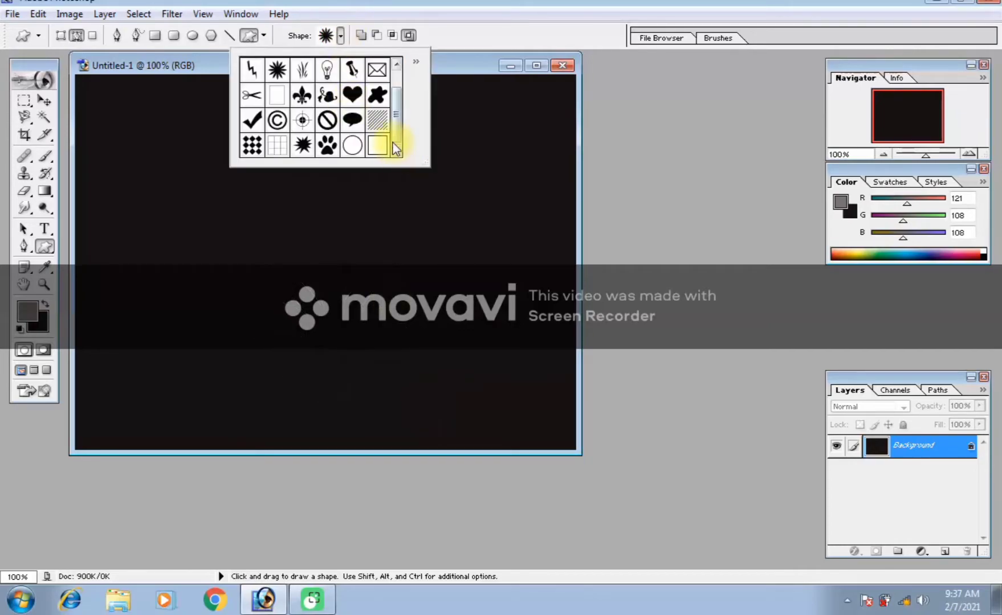
{"action": "left_click", "coordinate": [302, 71]}
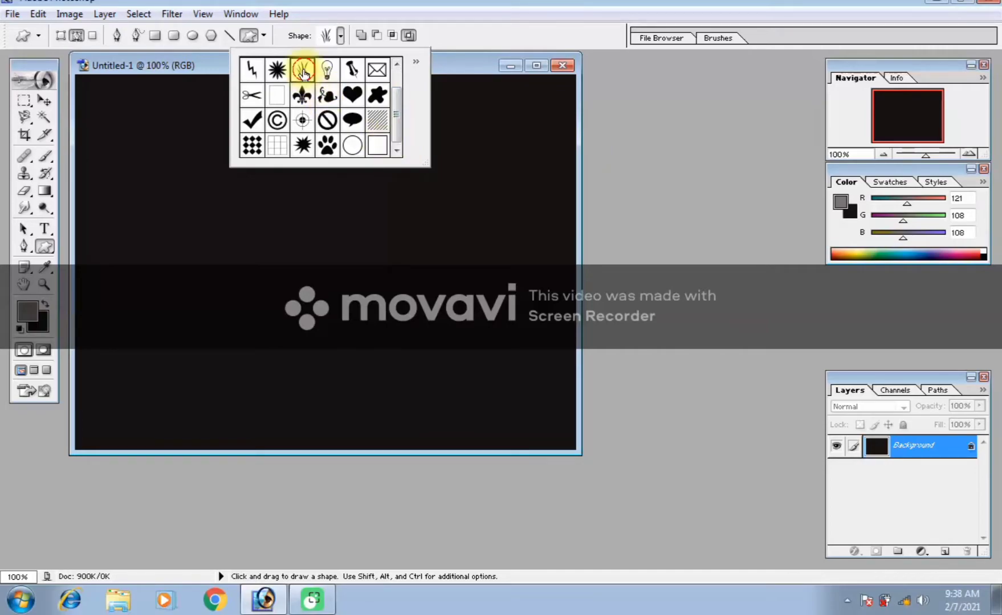
{"action": "left_click_drag", "start_coordinate": [251, 241], "coordinate": [381, 430]}
{"action": "key", "text": "ctrl+Return"}
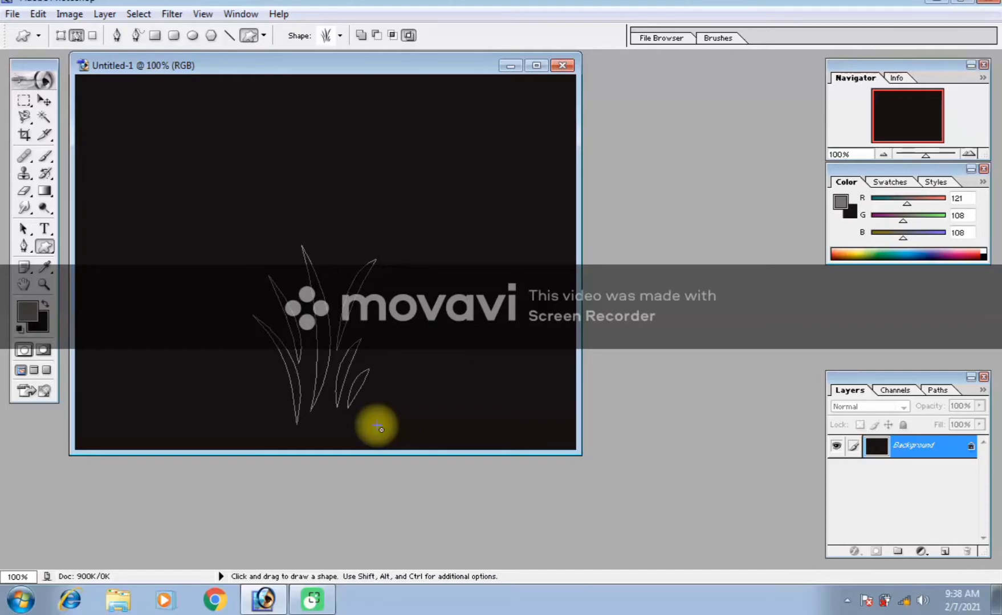
{"action": "key", "text": "ctrl+Return"}
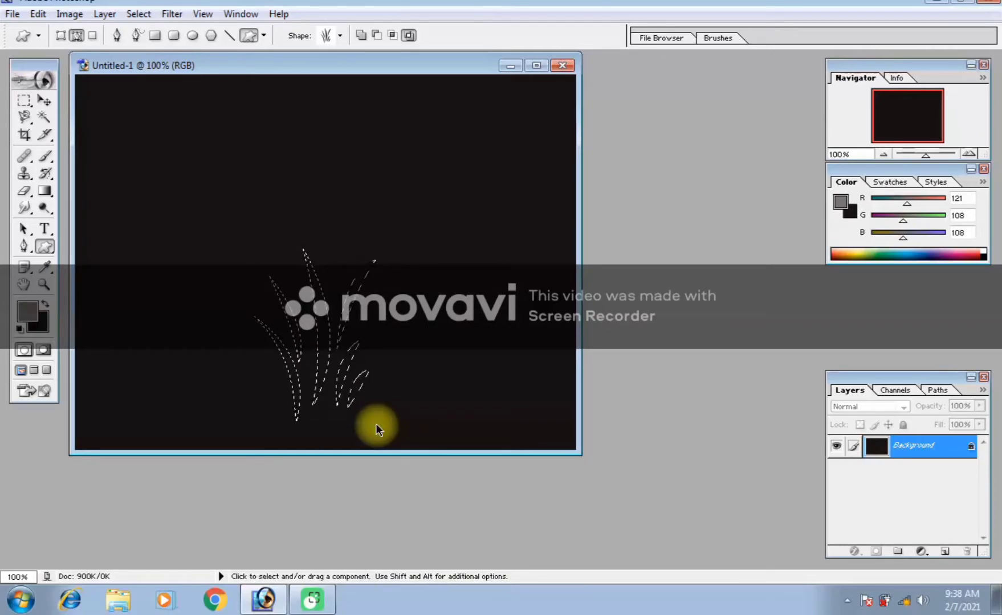
{"action": "key", "text": "ctrl+alt+z"}
{"action": "key", "text": "ctrl+alt+z"}
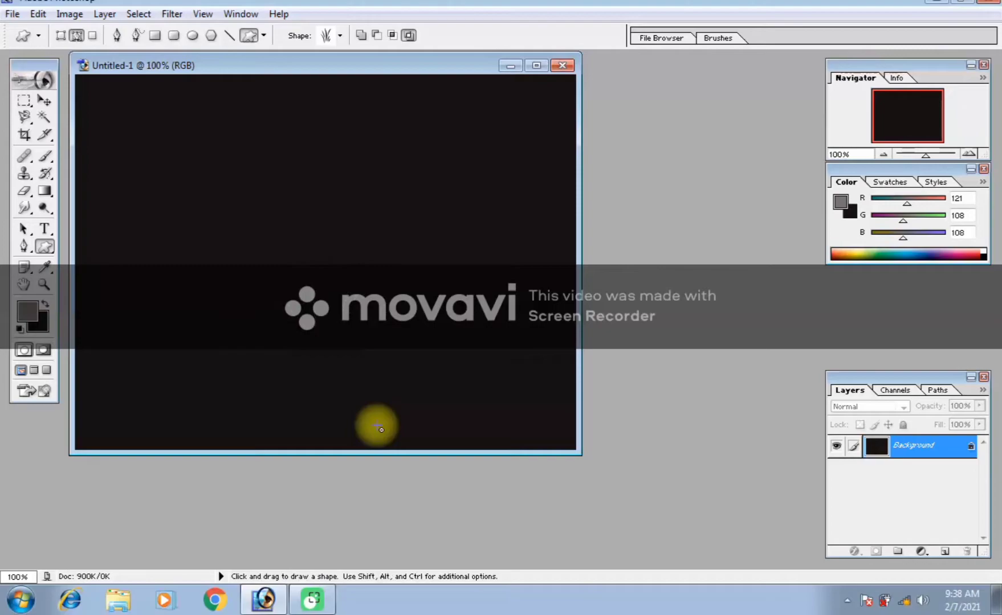
Try the copyright symbol custom shape as a path in the middle of the canvas.
{"action": "left_click", "coordinate": [340, 35]}
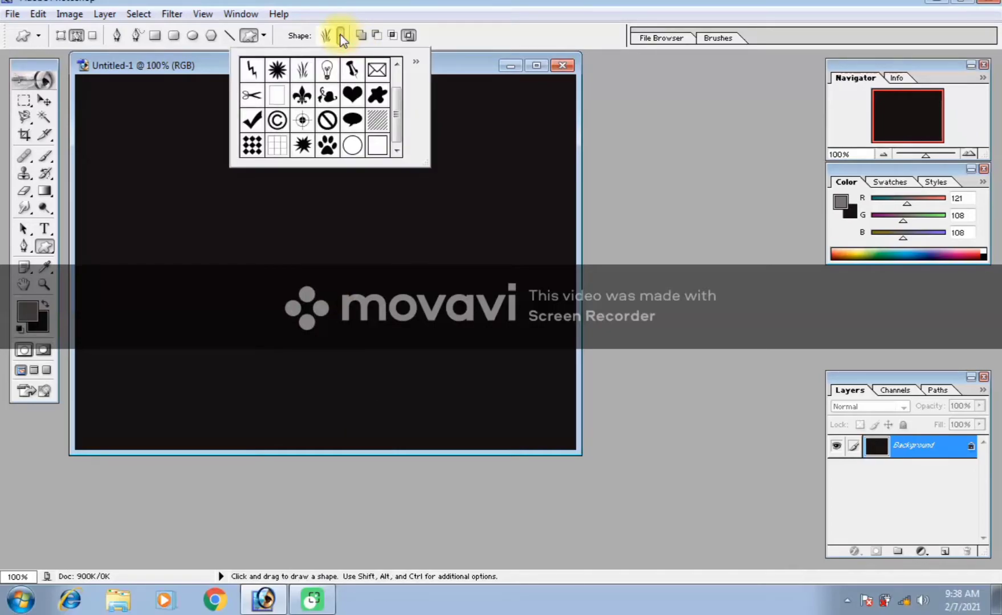
{"action": "left_click", "coordinate": [277, 120]}
{"action": "left_click_drag", "start_coordinate": [279, 213], "coordinate": [394, 372]}
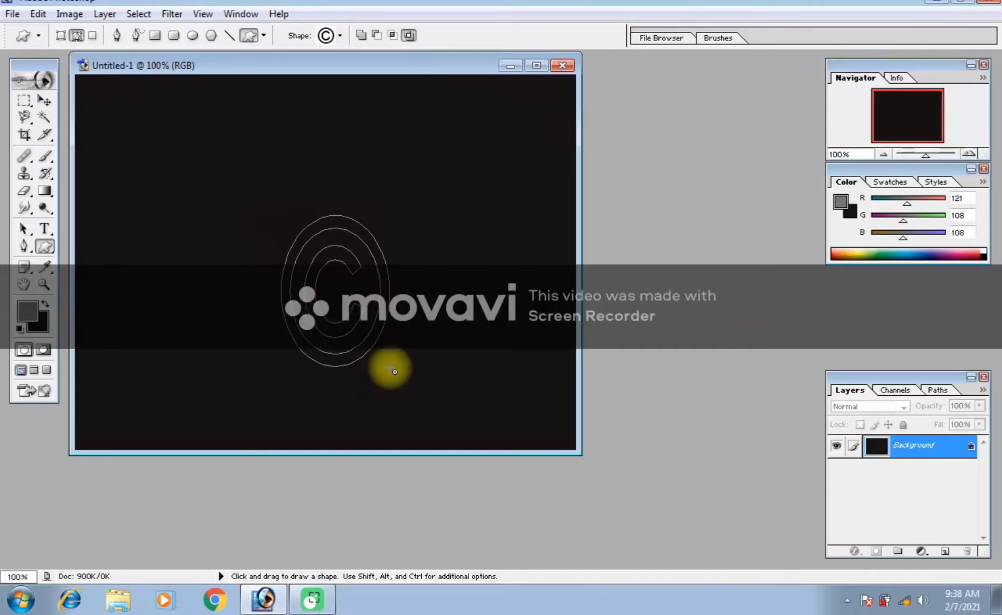
{"action": "left_click_drag", "start_coordinate": [394, 372], "coordinate": [395, 372]}
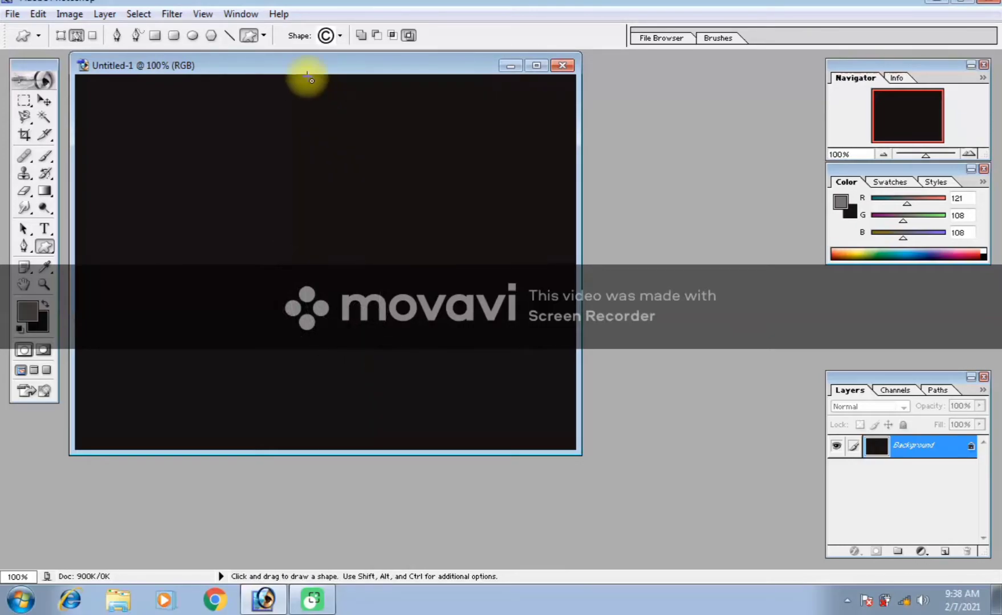
Draw a small grass custom shape in the canvas's lower-left corner and convert its path to a selection.
{"action": "left_click", "coordinate": [340, 37]}
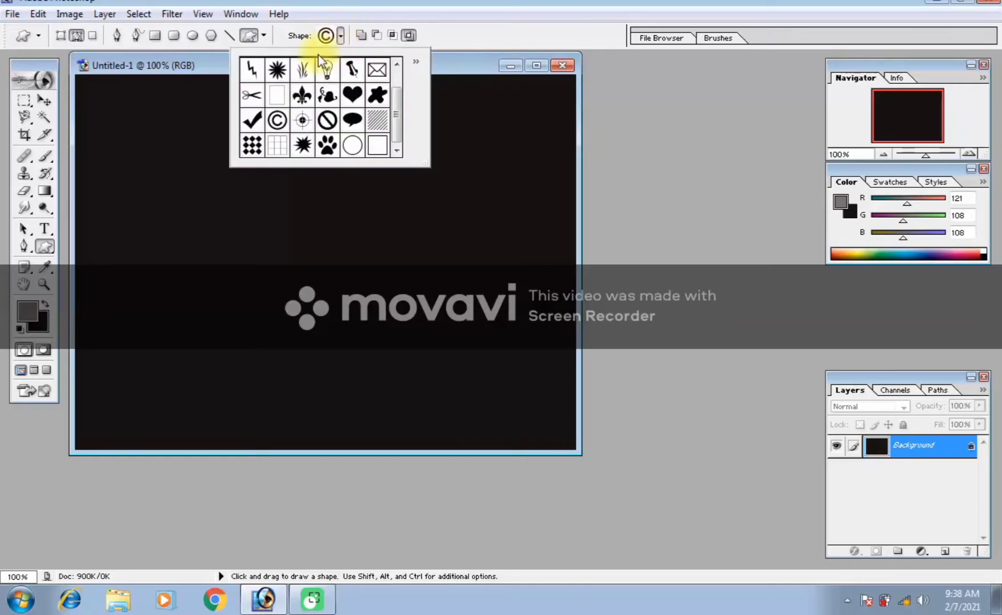
{"action": "left_click", "coordinate": [302, 70]}
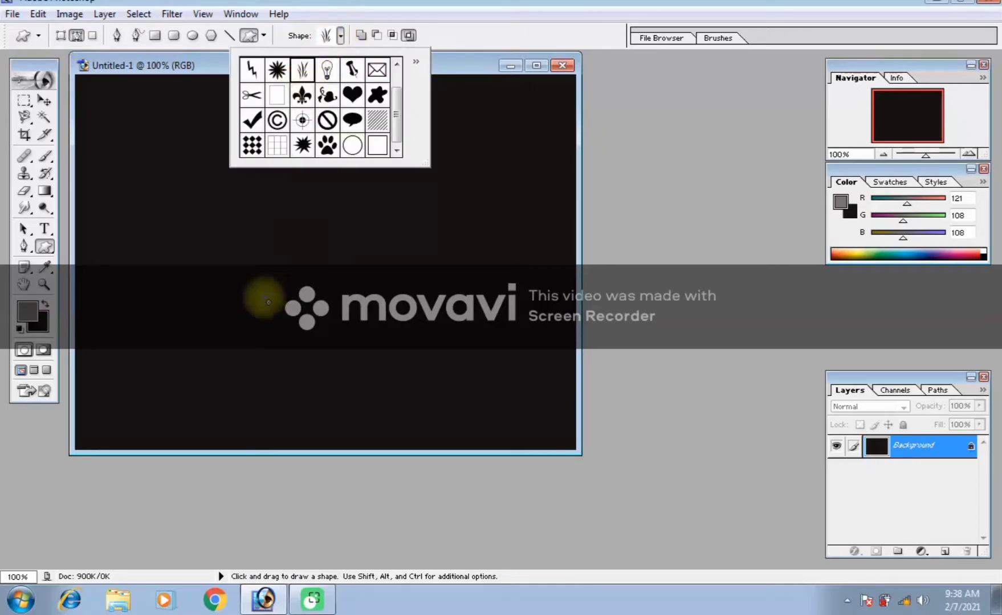
{"action": "left_click", "coordinate": [241, 329]}
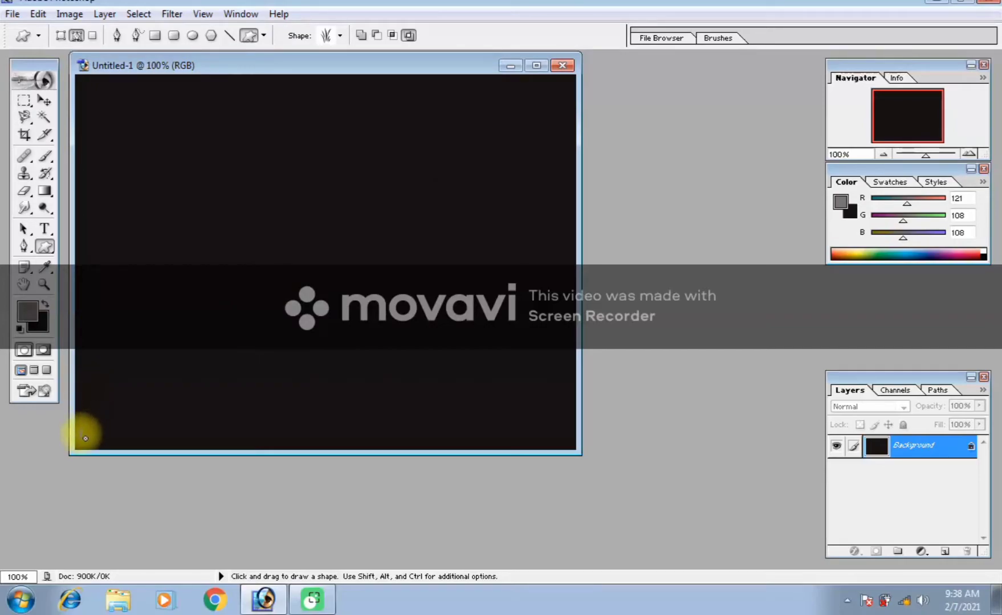
{"action": "left_click_drag", "start_coordinate": [84, 438], "coordinate": [146, 334]}
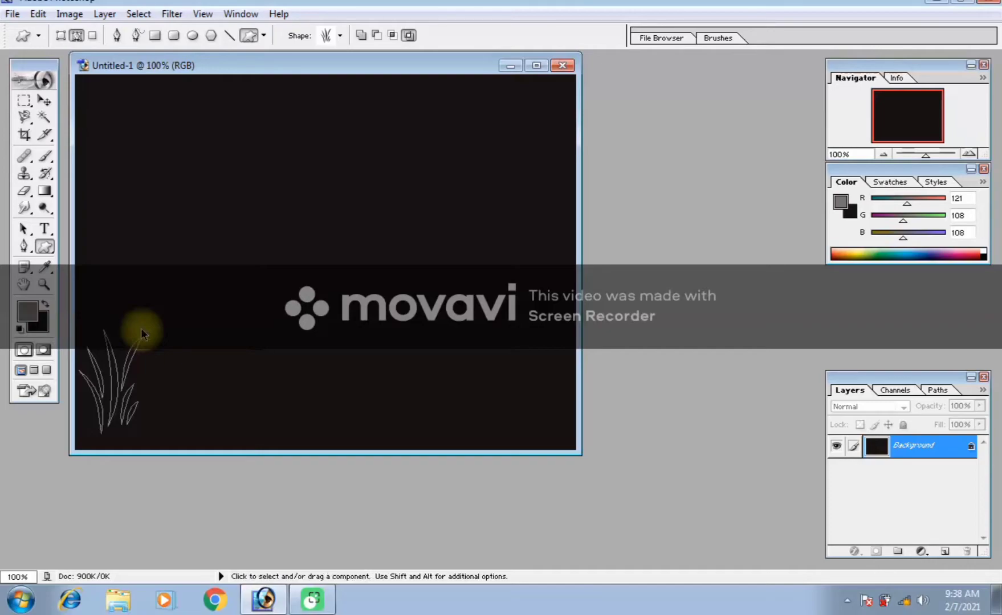
{"action": "key", "text": "ctrl+Return"}
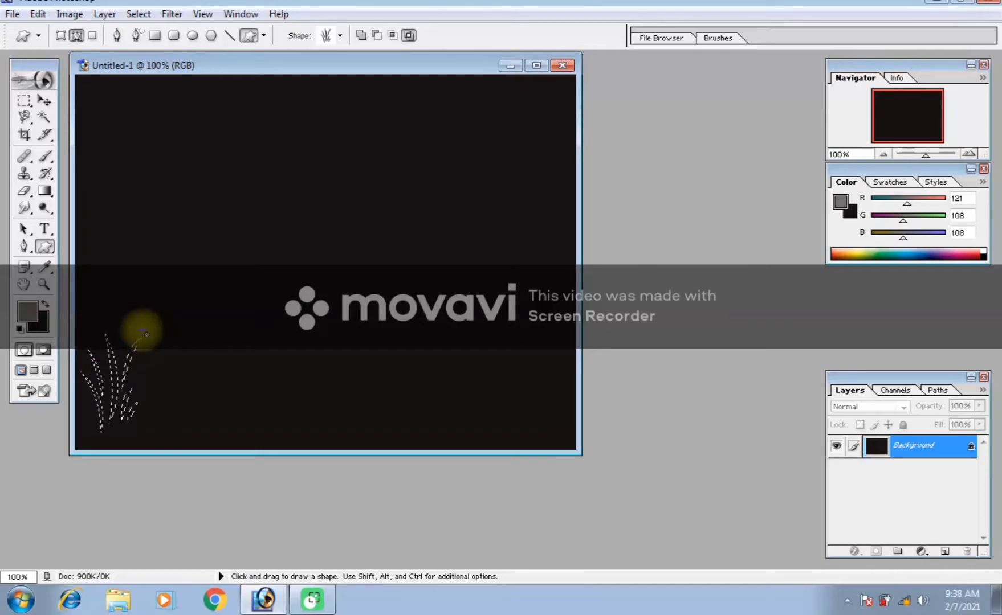
Set the foreground color to light green 76CE72.
{"action": "left_click", "coordinate": [27, 312]}
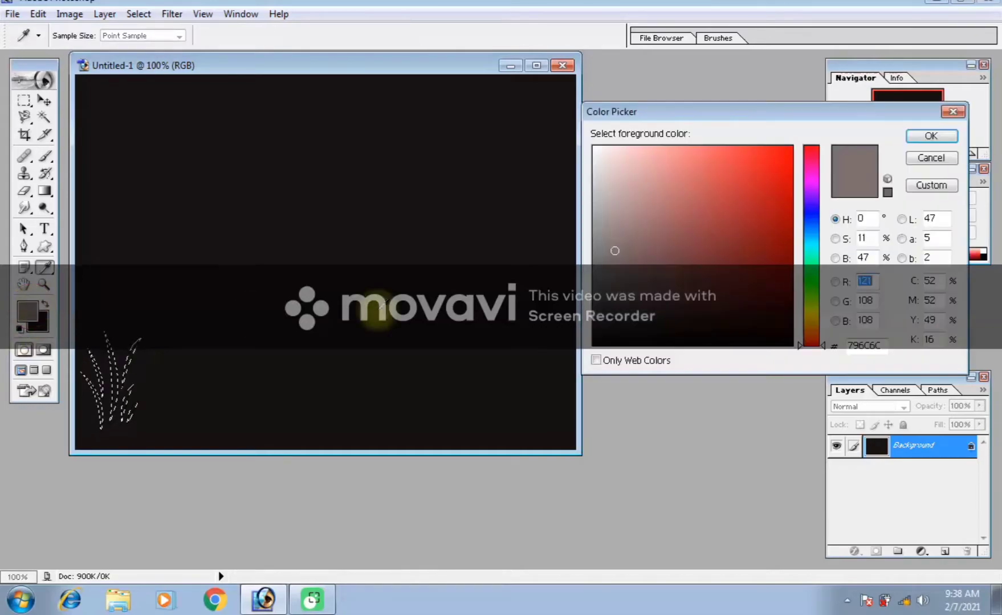
{"action": "left_click", "coordinate": [811, 280]}
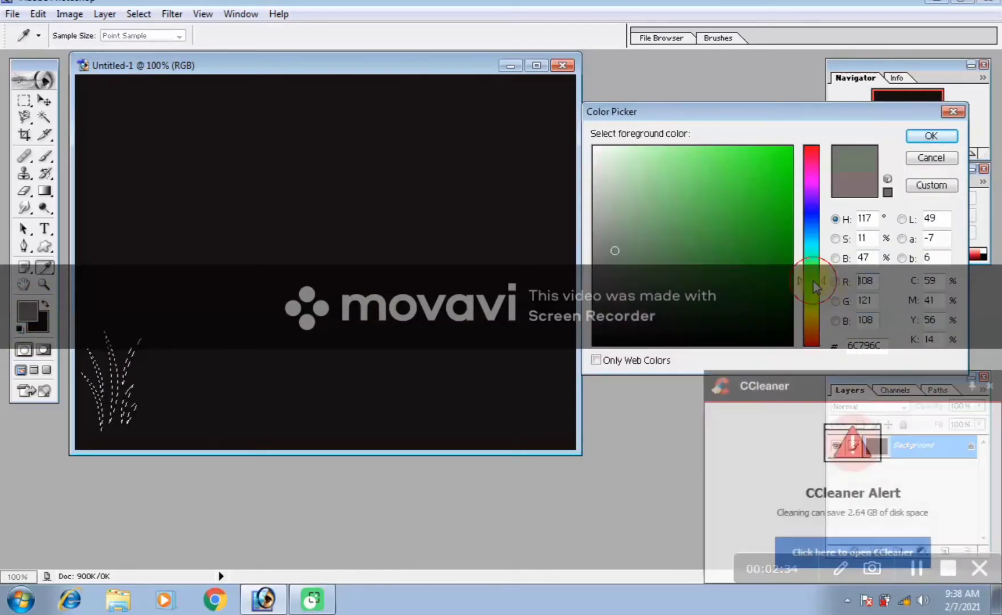
{"action": "left_click", "coordinate": [696, 154]}
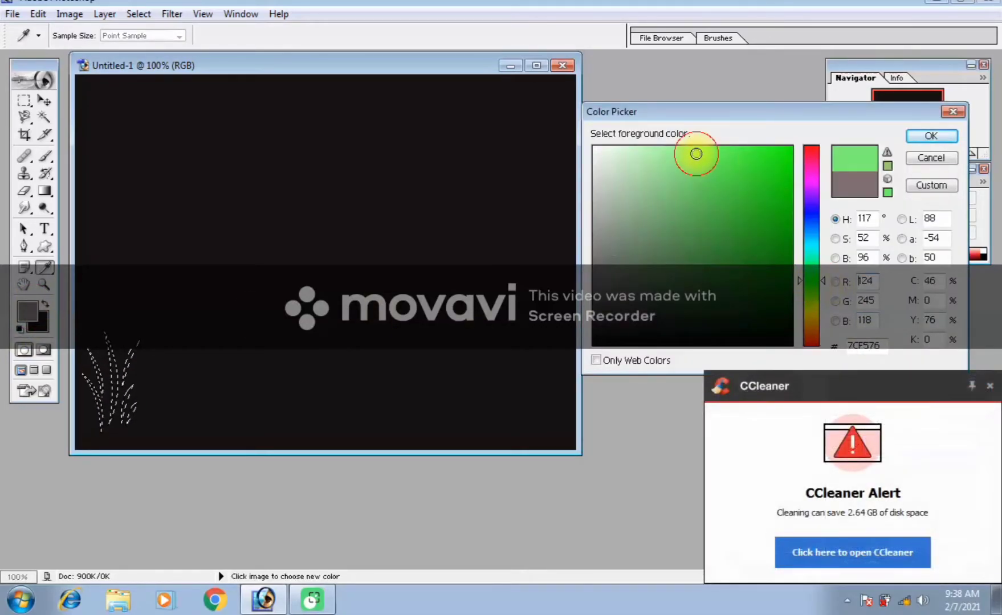
{"action": "left_click", "coordinate": [731, 156]}
{"action": "left_click", "coordinate": [920, 139]}
{"action": "left_click", "coordinate": [688, 181]}
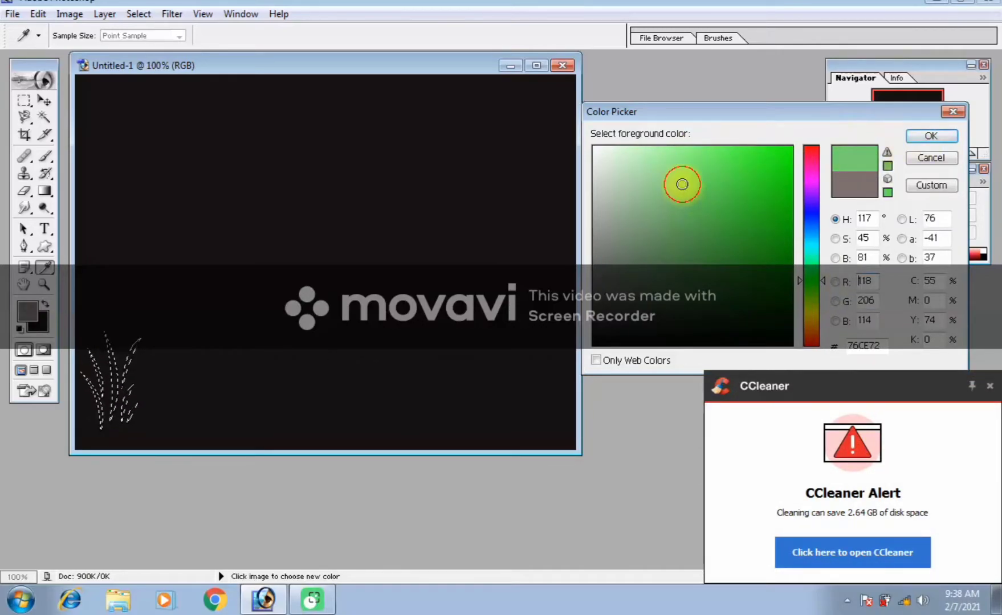
{"action": "left_click", "coordinate": [931, 137]}
{"action": "key", "text": "u"}
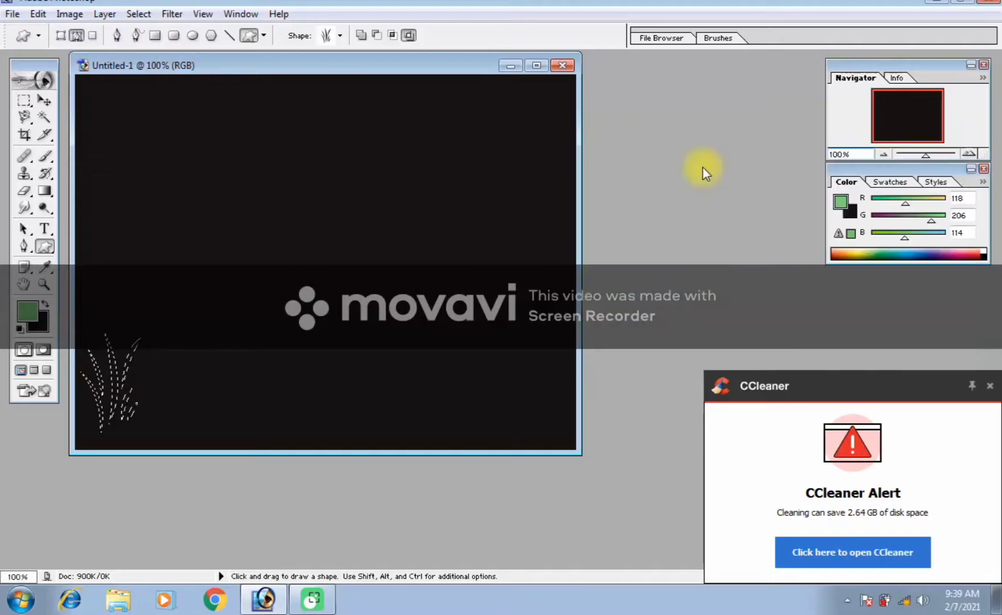
Create a new layer named Layer 1, fill the grass selection with the green foreground color and deselect.
{"action": "key", "text": "ctrl+shift+n"}
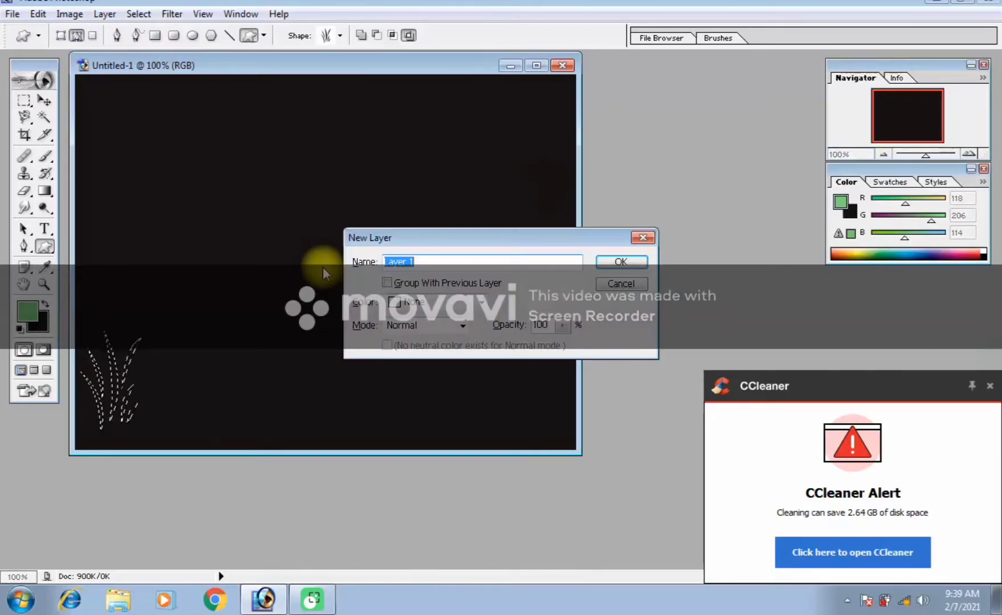
{"action": "left_click", "coordinate": [615, 264]}
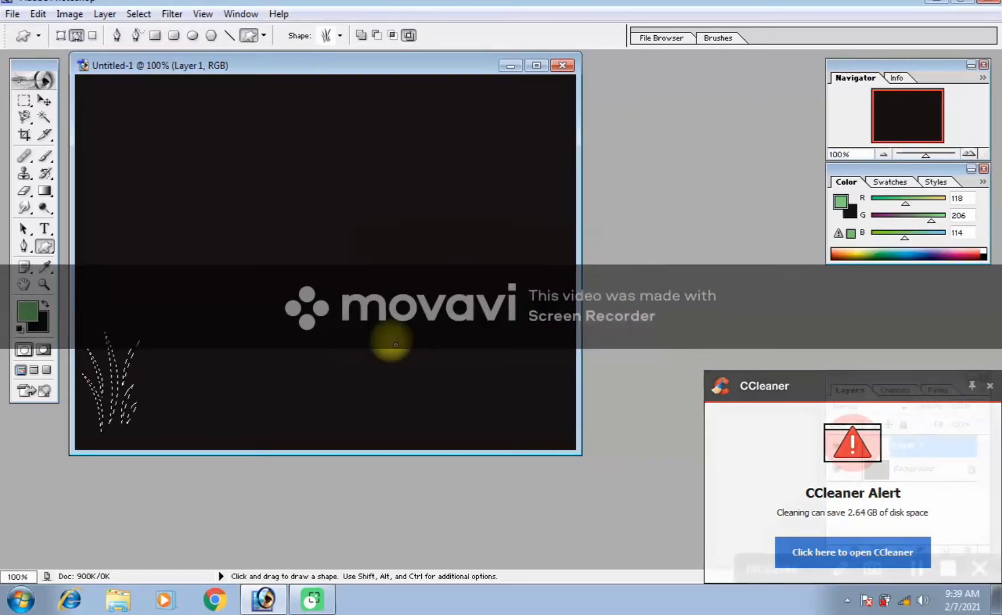
{"action": "left_click_drag", "start_coordinate": [188, 455], "coordinate": [189, 456]}
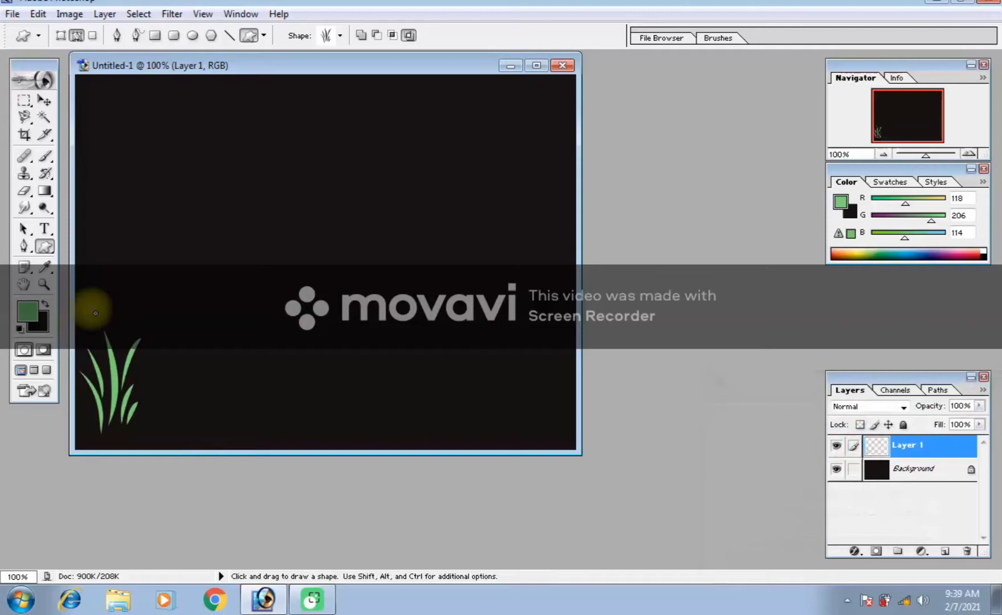
Duplicate the green grass clump repeatedly side by side to form a row across the canvas's bottom edge.
{"action": "key", "text": "v"}
{"action": "left_click_drag", "start_coordinate": [120, 401], "coordinate": [547, 399]}
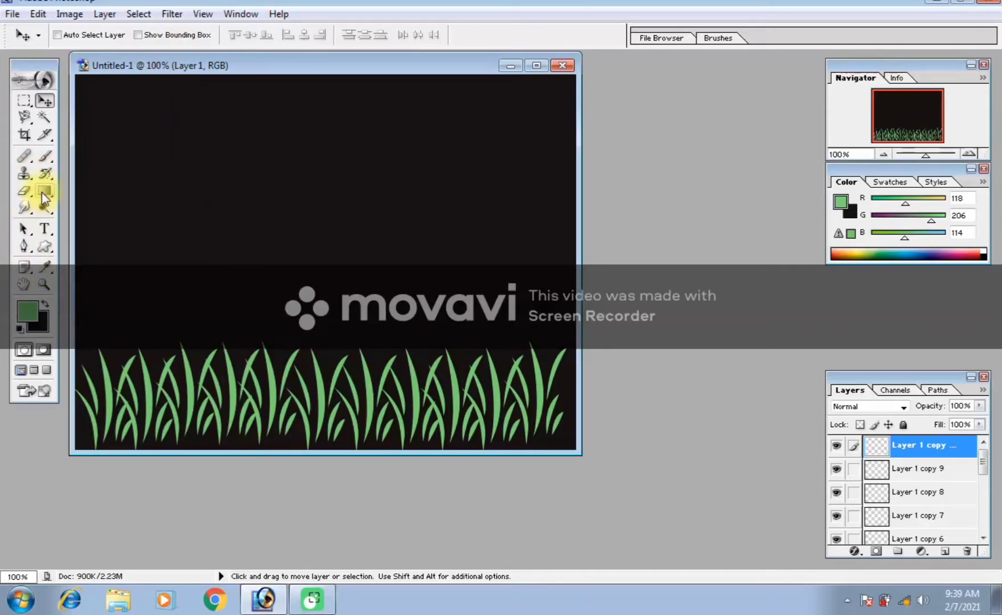
{"action": "left_click", "coordinate": [45, 245]}
{"action": "left_click", "coordinate": [340, 36]}
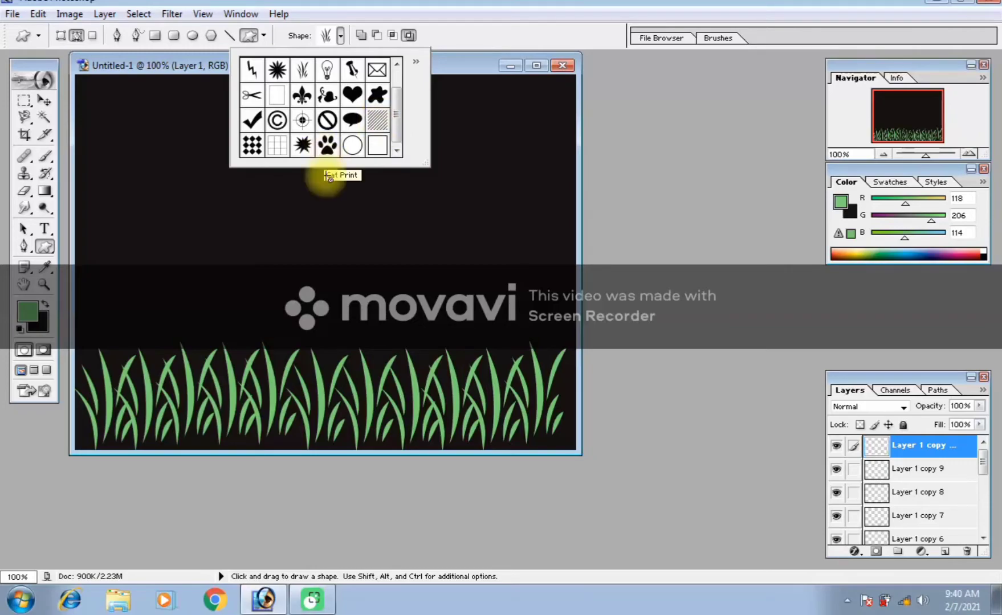
{"action": "left_click", "coordinate": [278, 159]}
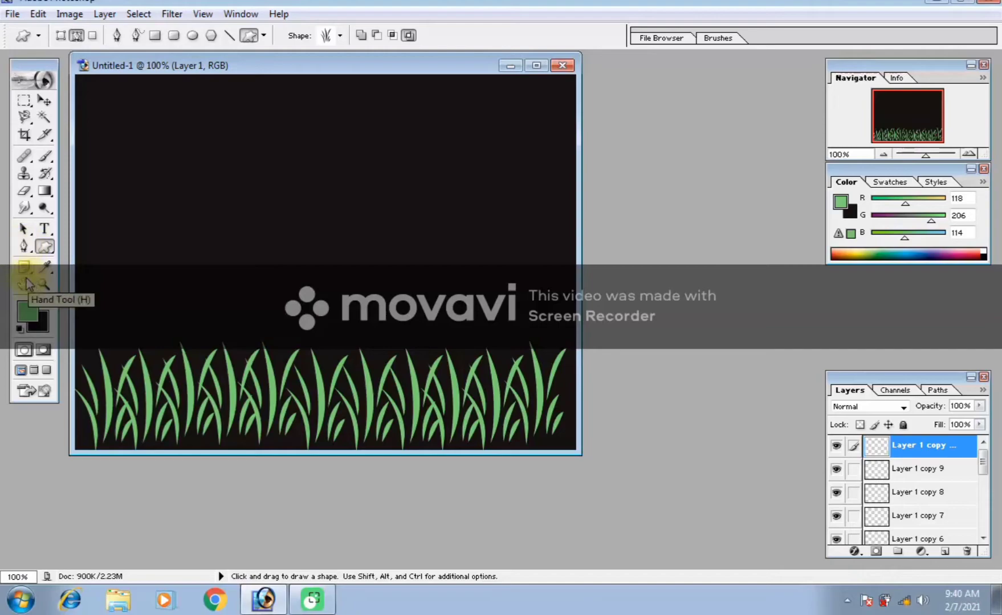
Make a crescent-shaped selection in the canvas's upper-left area by subtracting an offset ellipse from a circular selection.
{"action": "left_click_drag", "start_coordinate": [29, 100], "coordinate": [223, 199]}
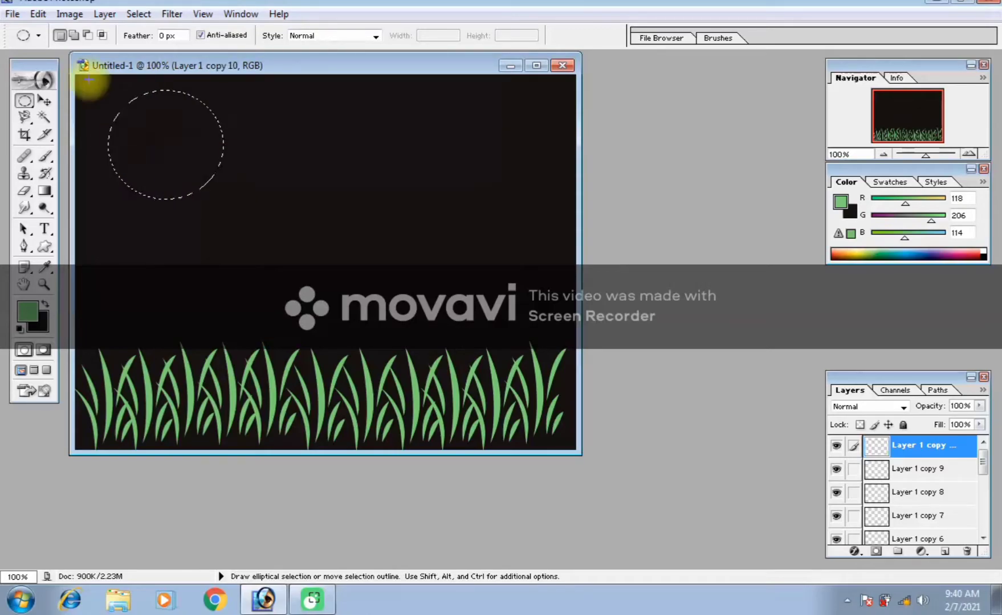
{"action": "left_click", "coordinate": [88, 35]}
{"action": "mouse_move", "coordinate": [98, 148]}
{"action": "left_mouse_down"}
{"action": "mouse_move", "coordinate": [96, 208]}
{"action": "mouse_move", "coordinate": [96, 198]}
{"action": "mouse_move", "coordinate": [127, 200]}
{"action": "left_mouse_up"}
{"action": "left_click_drag", "start_coordinate": [143, 121], "coordinate": [181, 47]}
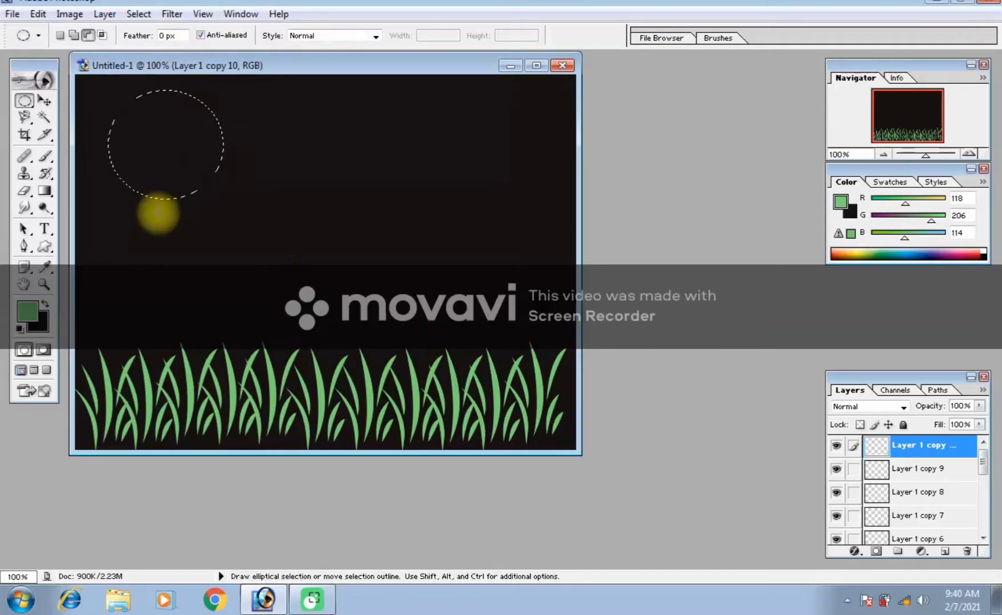
{"action": "left_click_drag", "start_coordinate": [94, 201], "coordinate": [176, 91]}
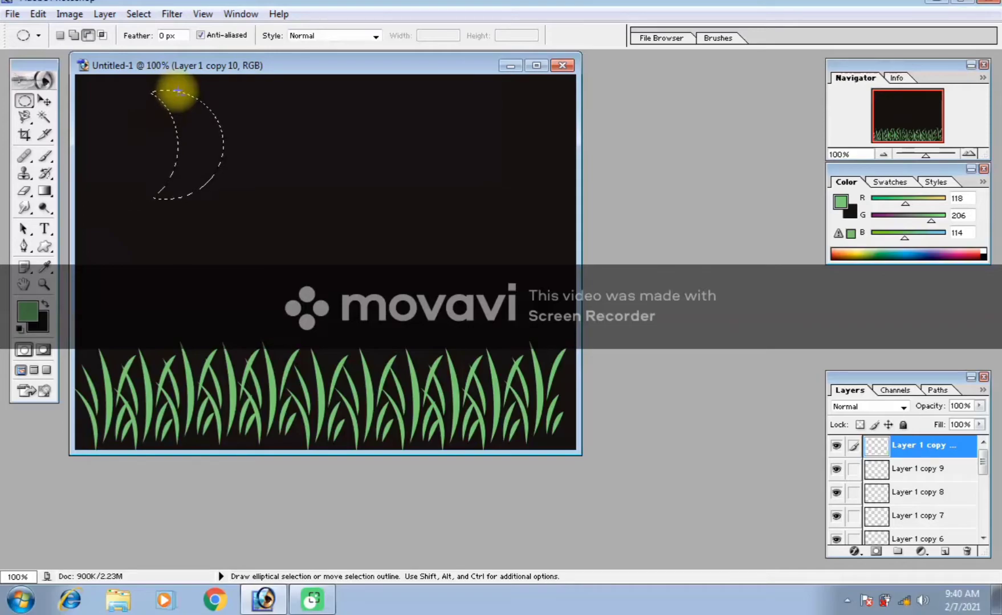
{"action": "key", "text": "ctrl+z"}
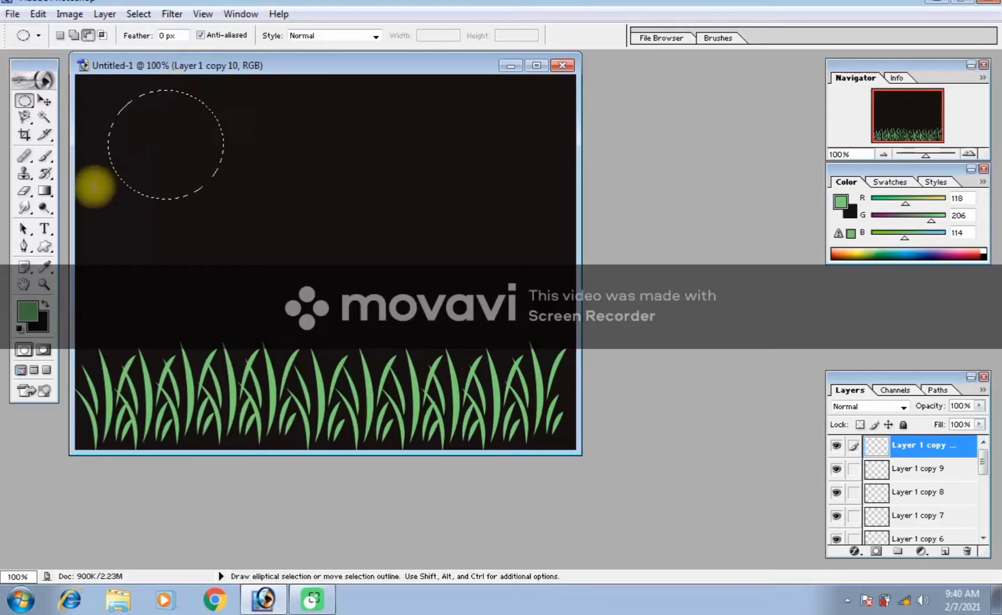
{"action": "left_click_drag", "start_coordinate": [96, 188], "coordinate": [177, 65]}
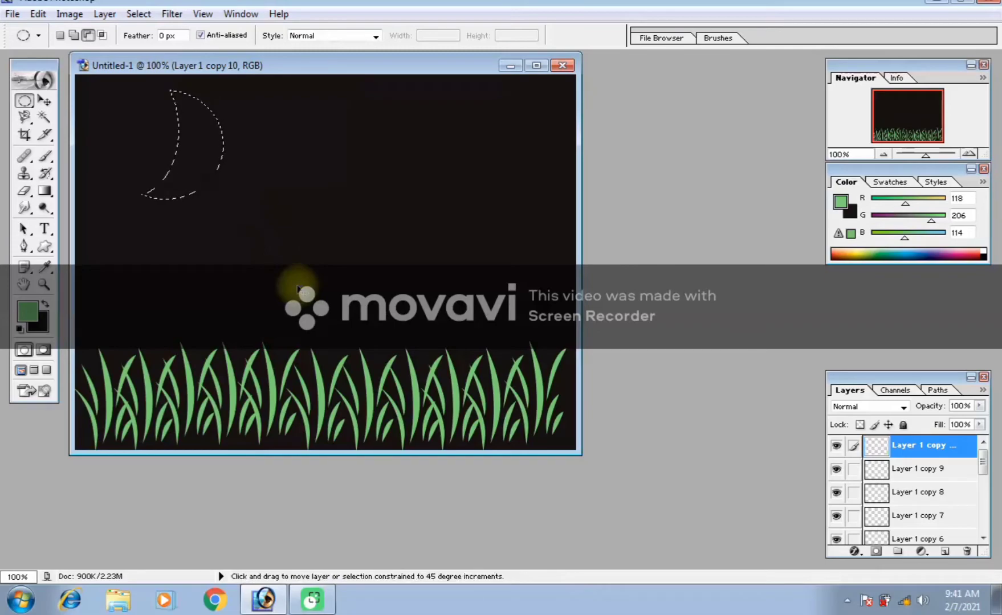
Create a new layer above the grass and set the foreground color to near-white F8F0F0.
{"action": "key", "text": "ctrl+shift+n"}
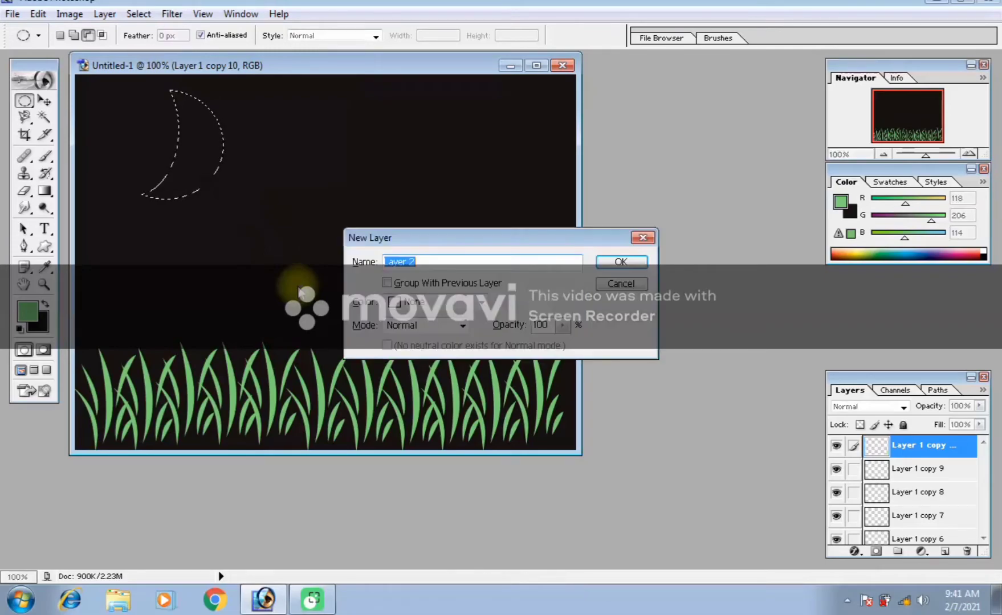
{"action": "left_click", "coordinate": [620, 262]}
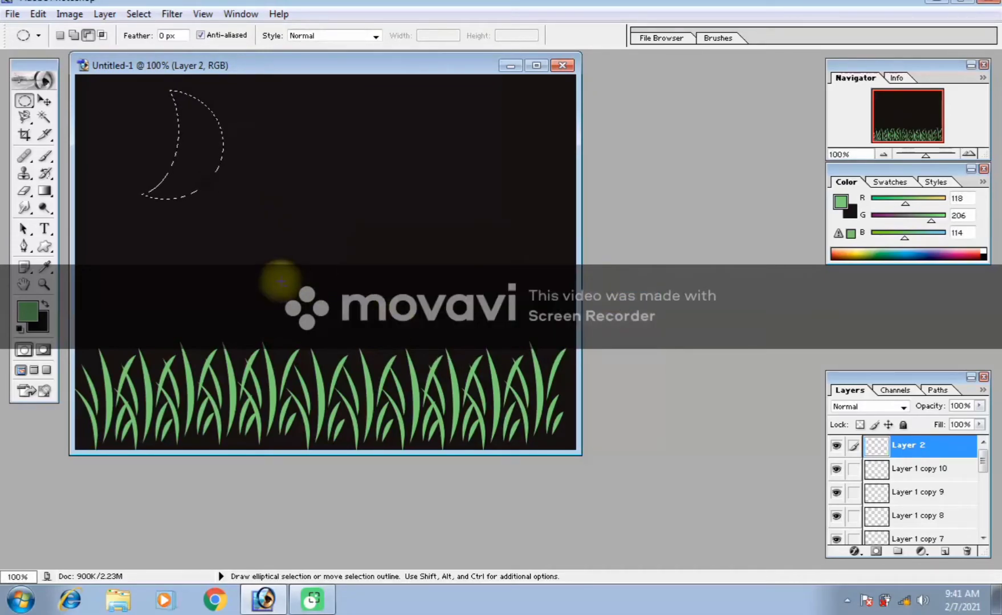
{"action": "key", "text": "d"}
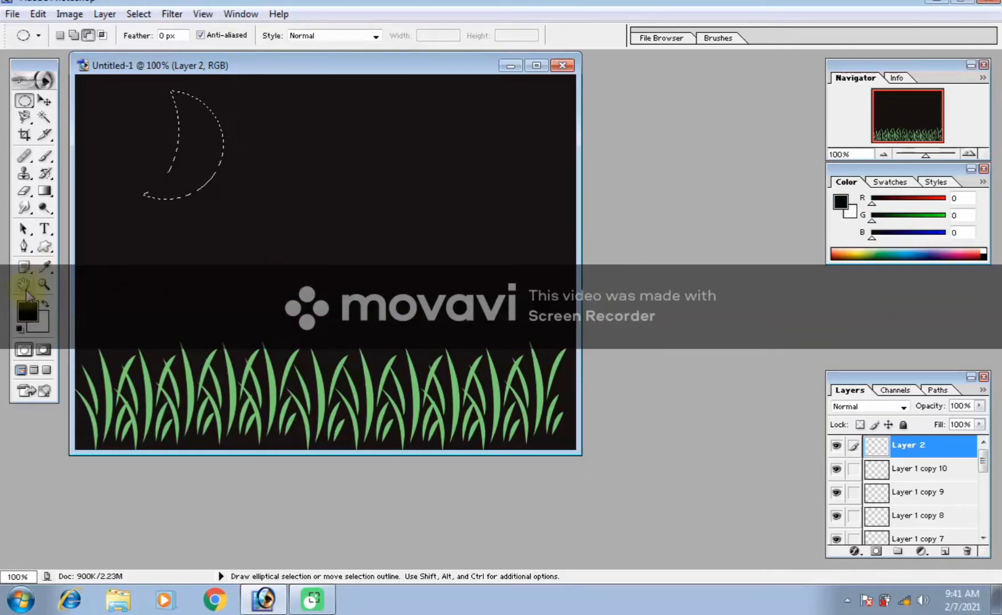
{"action": "left_click", "coordinate": [27, 312]}
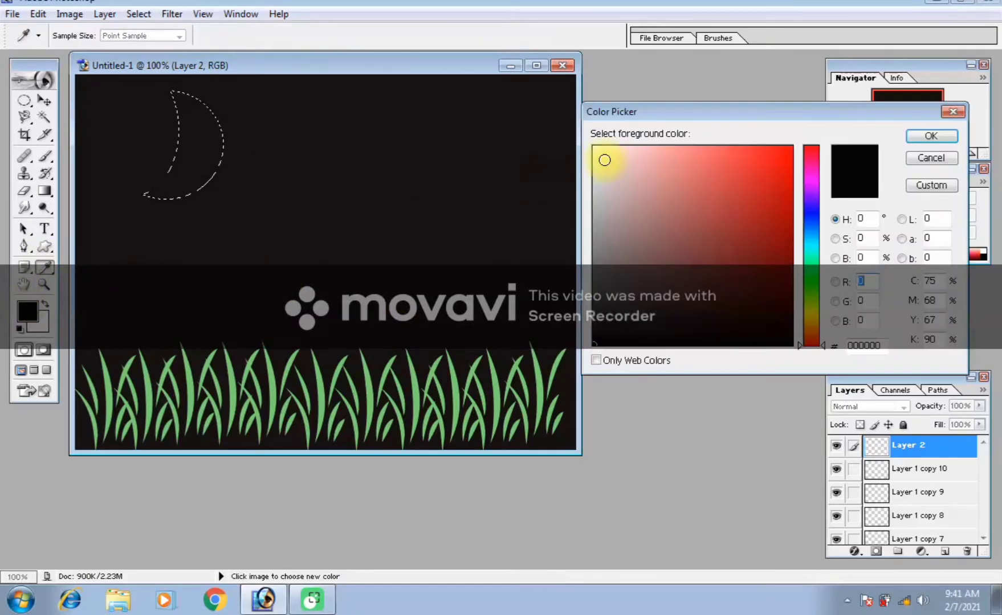
{"action": "left_click", "coordinate": [598, 151]}
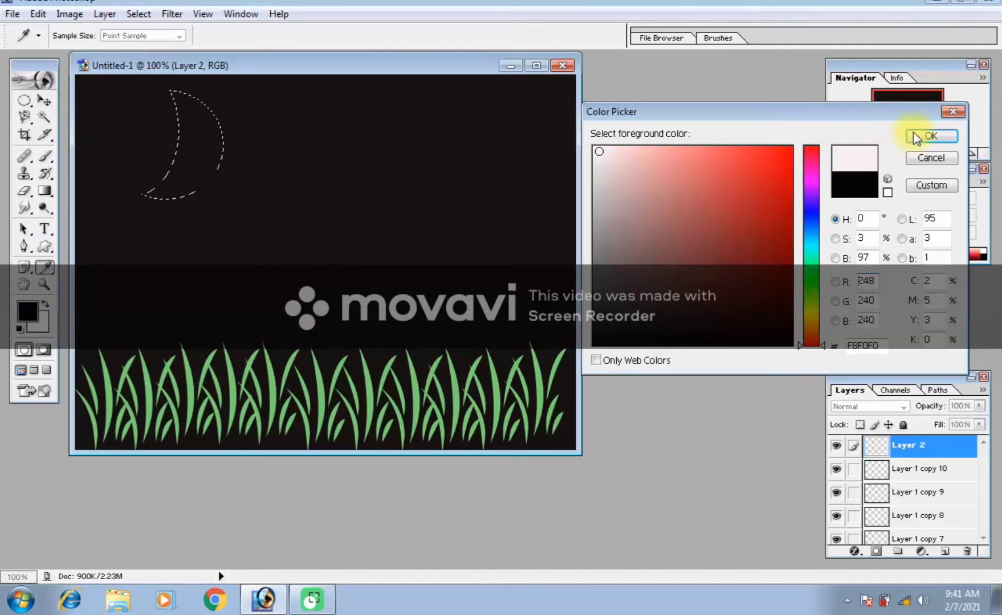
{"action": "left_click", "coordinate": [929, 136]}
Fill the crescent selection with the near-white foreground color and deselect.
{"action": "key", "text": "m"}
{"action": "key", "text": "alt"}
{"action": "key", "text": "alt+BackSpace"}
{"action": "key", "text": "ctrl+d"}
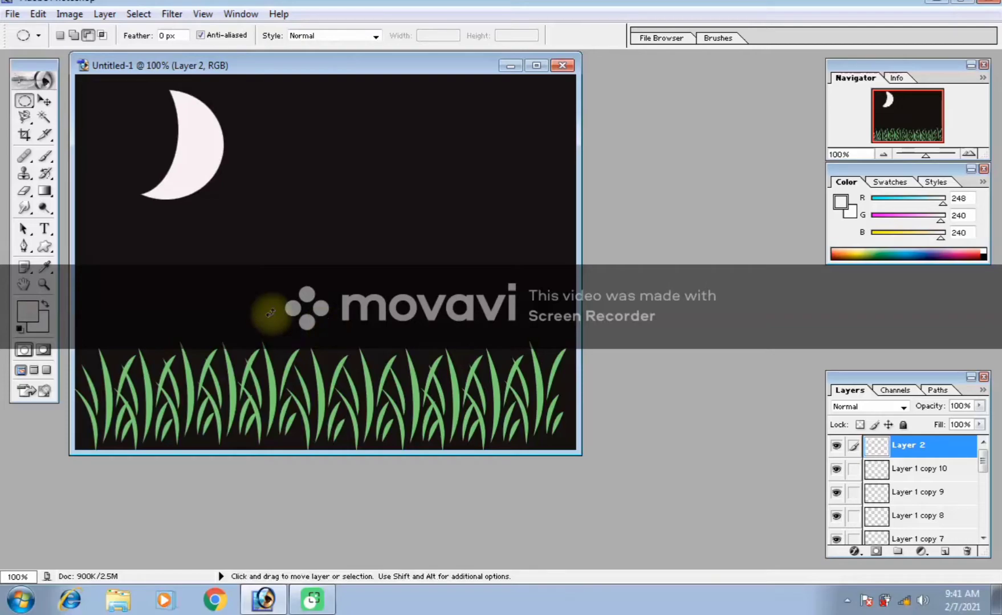
Scale the crescent moon to about 80% width and 95% height and rotate it about 7.4 degrees.
{"action": "key", "text": "ctrl+t"}
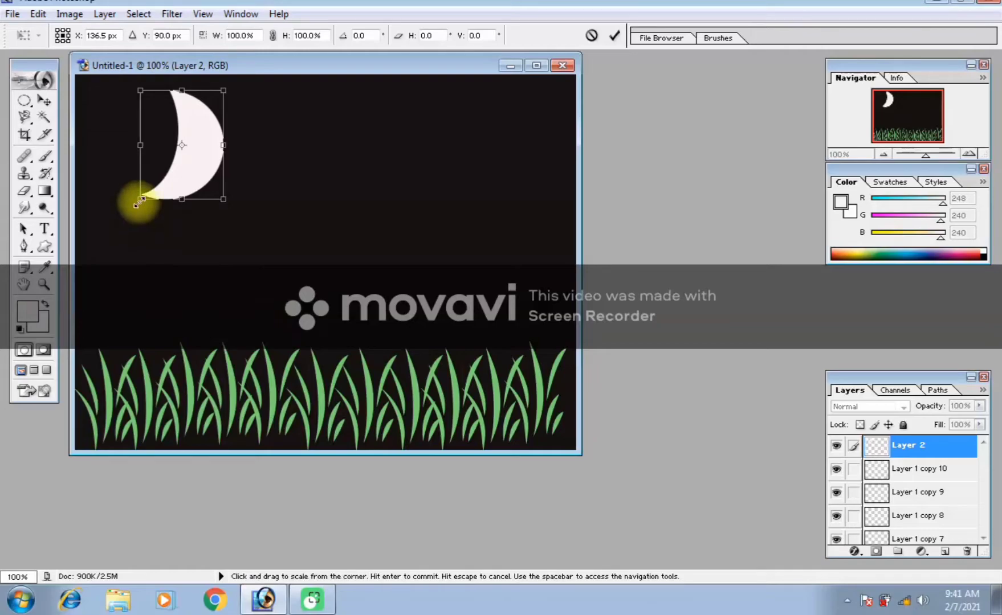
{"action": "left_click_drag", "start_coordinate": [139, 200], "coordinate": [131, 194]}
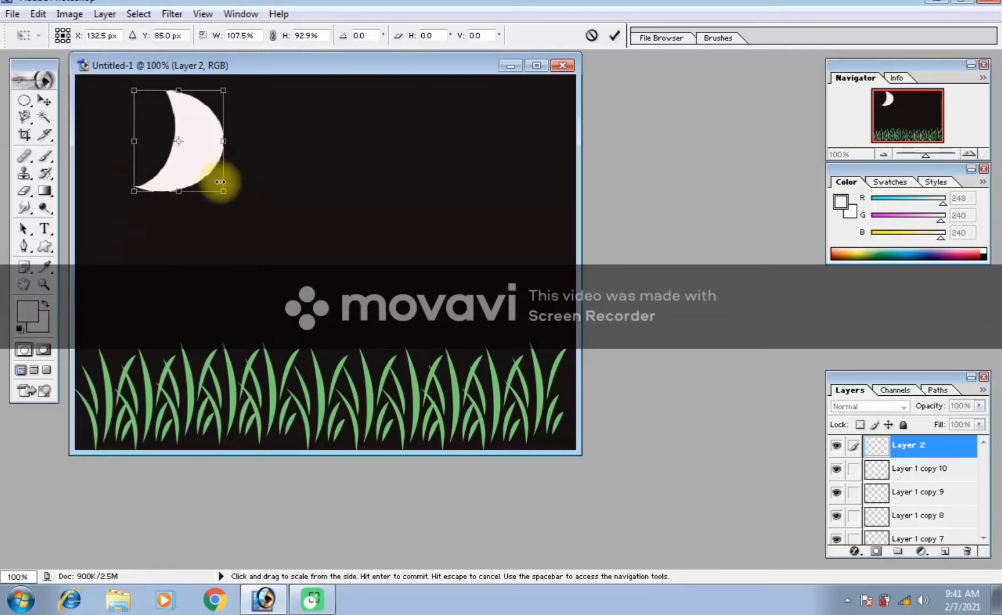
{"action": "left_click_drag", "start_coordinate": [201, 187], "coordinate": [194, 188]}
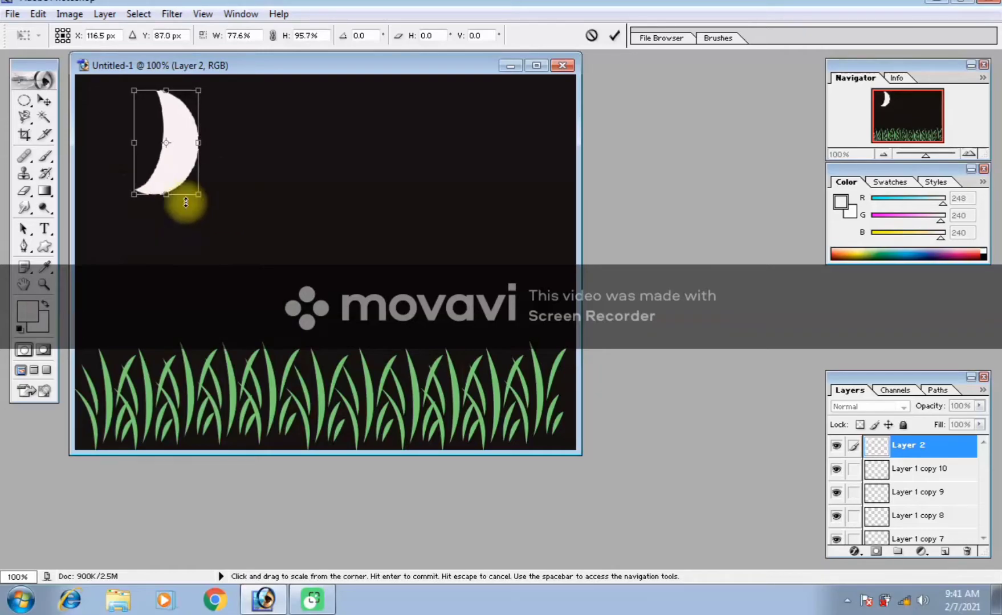
{"action": "left_click_drag", "start_coordinate": [134, 194], "coordinate": [128, 196]}
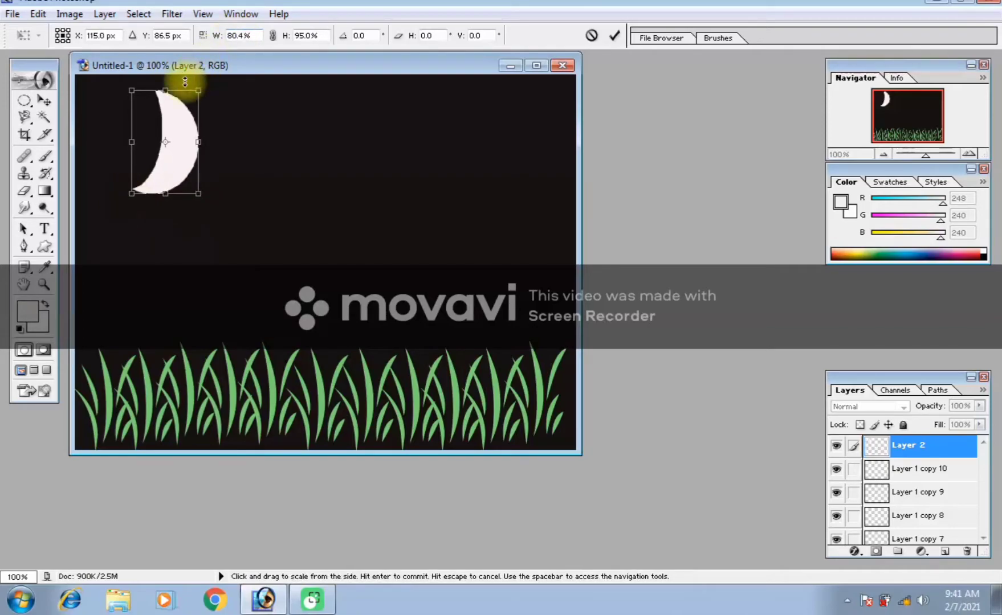
{"action": "left_click_drag", "start_coordinate": [188, 80], "coordinate": [194, 96]}
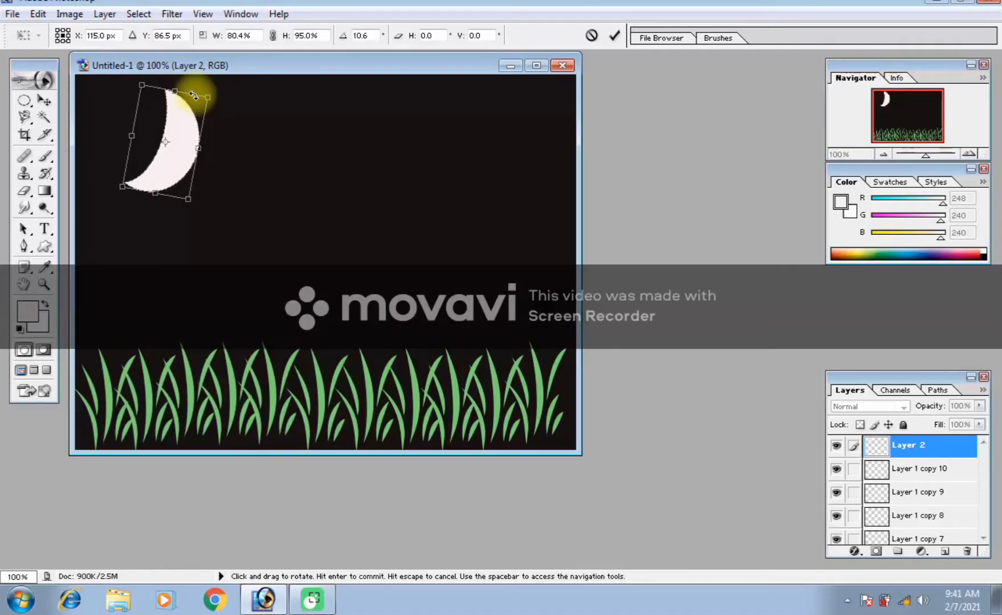
{"action": "left_click_drag", "start_coordinate": [194, 96], "coordinate": [195, 97]}
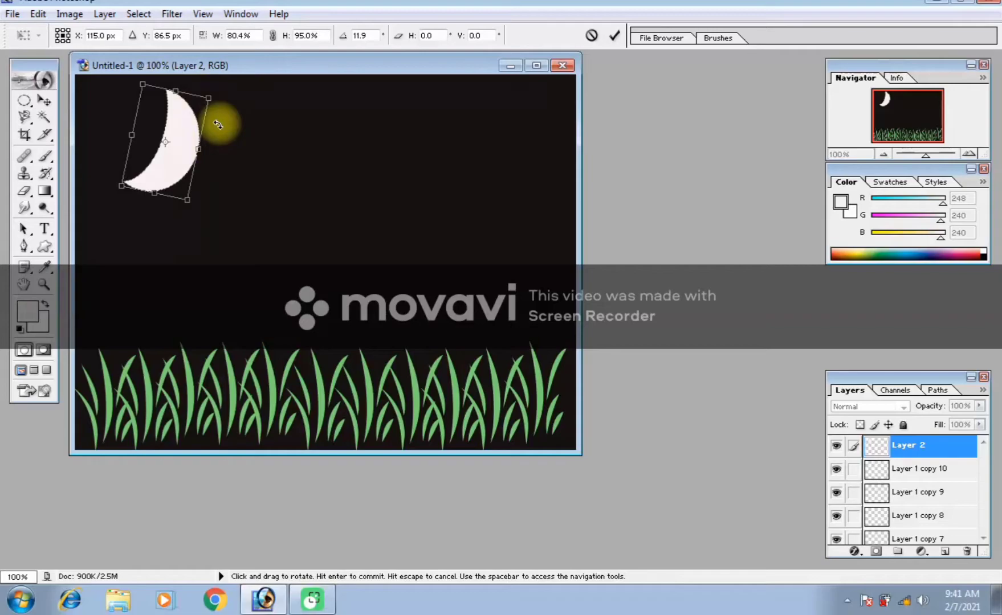
{"action": "left_click_drag", "start_coordinate": [220, 117], "coordinate": [215, 120]}
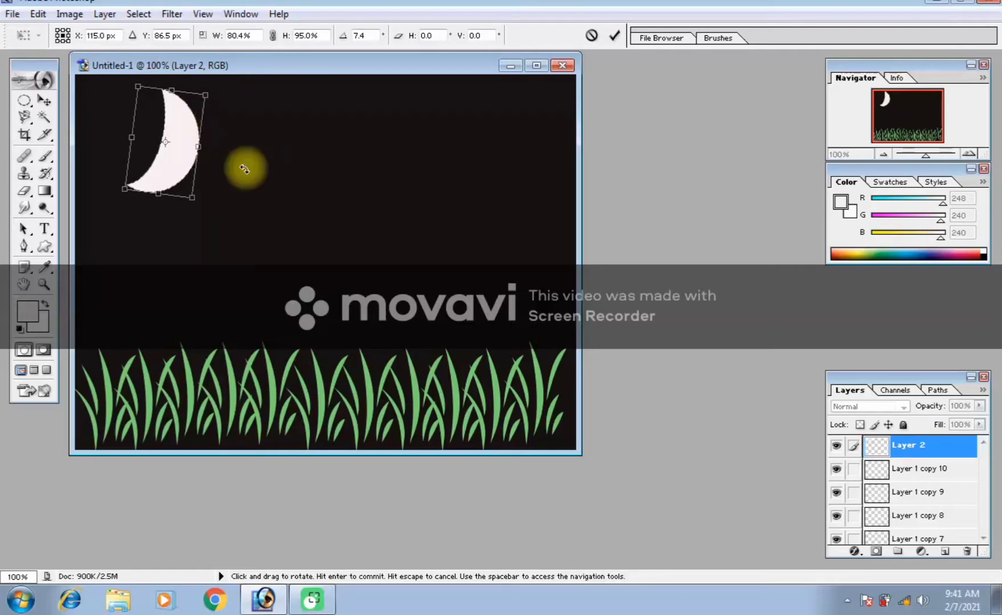
{"action": "key", "text": "Return"}
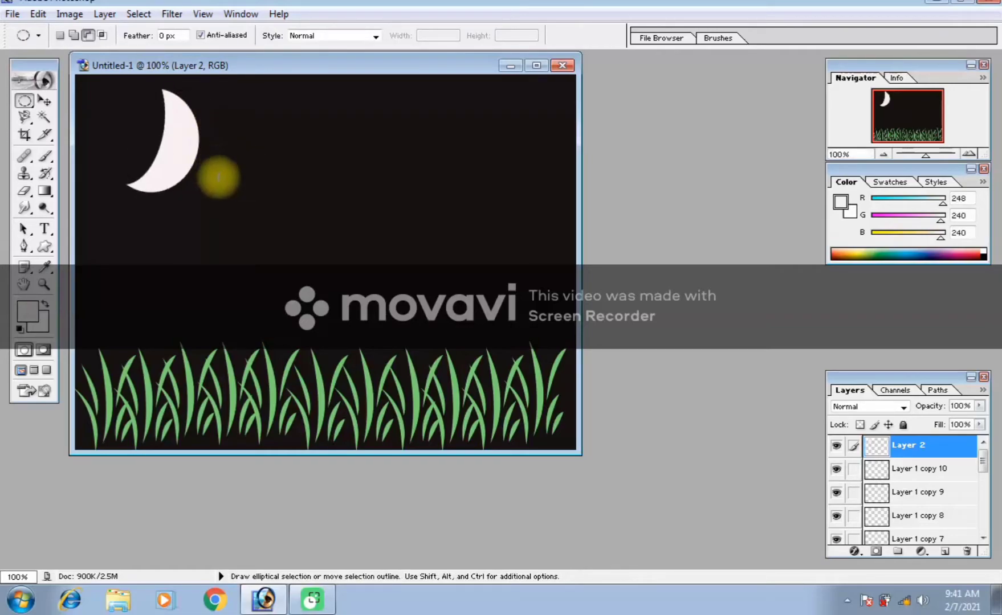
Rotate the crescent moon further clockwise and shift it slightly toward the canvas's right.
{"action": "left_click", "coordinate": [43, 101]}
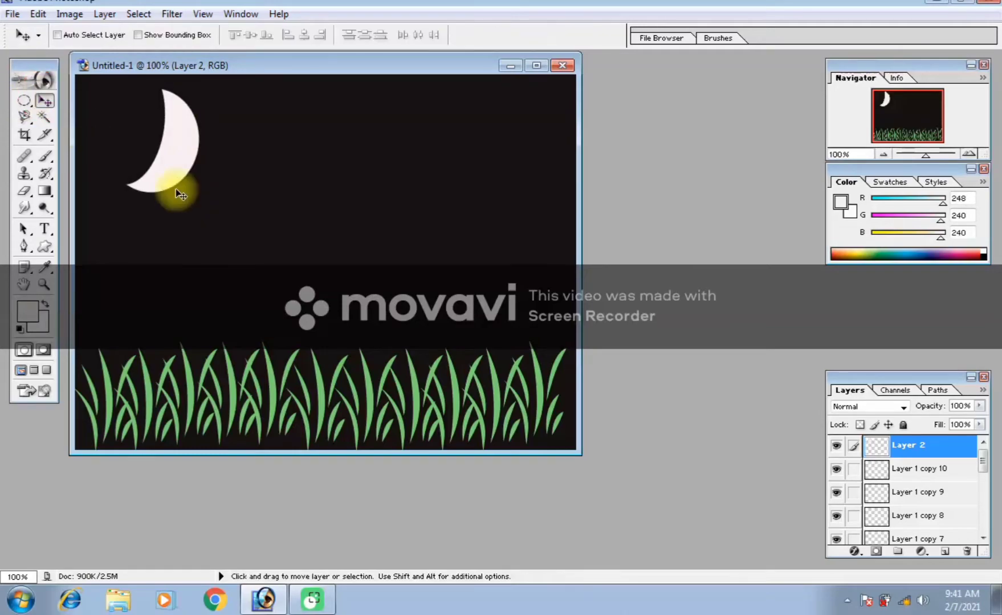
{"action": "mouse_move", "coordinate": [170, 165]}
{"action": "left_mouse_down"}
{"action": "mouse_move", "coordinate": [172, 154]}
{"action": "mouse_move", "coordinate": [176, 174]}
{"action": "left_mouse_up"}
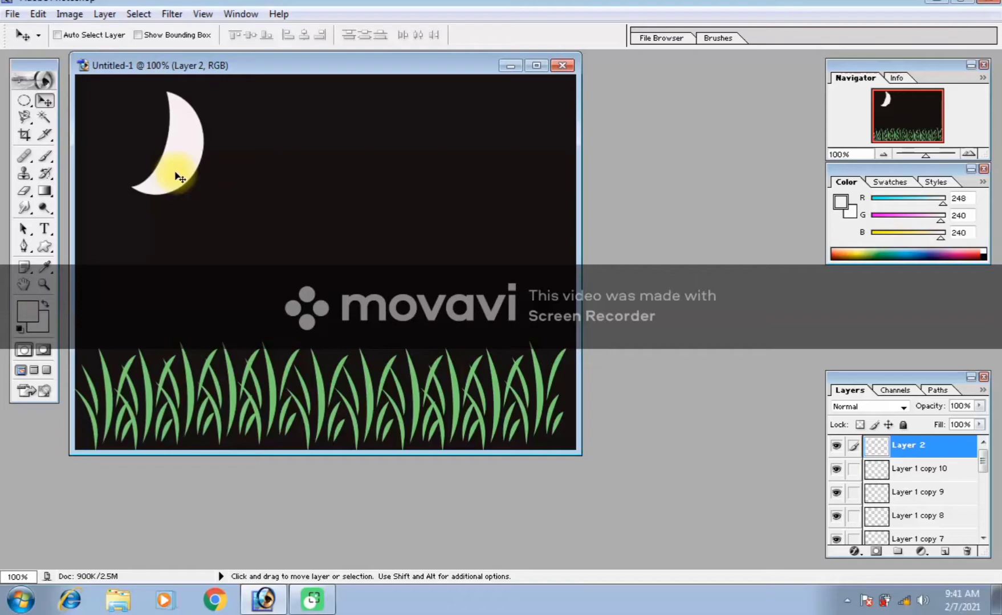
{"action": "key", "text": "ctrl+t"}
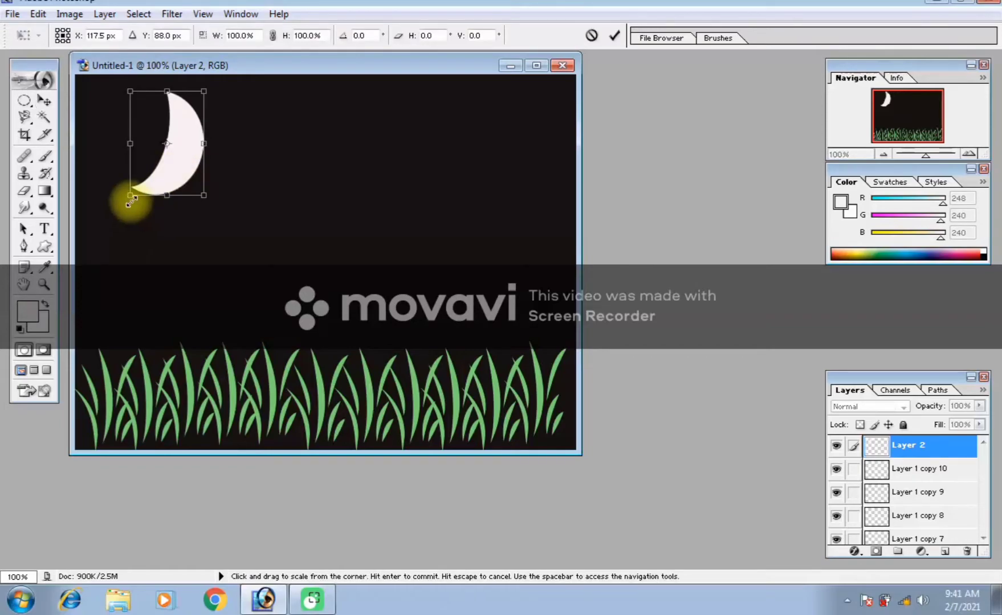
{"action": "mouse_move", "coordinate": [119, 186]}
{"action": "left_mouse_down"}
{"action": "mouse_move", "coordinate": [103, 164]}
{"action": "mouse_move", "coordinate": [114, 179]}
{"action": "mouse_move", "coordinate": [110, 170]}
{"action": "left_mouse_up"}
{"action": "key", "text": "Return"}
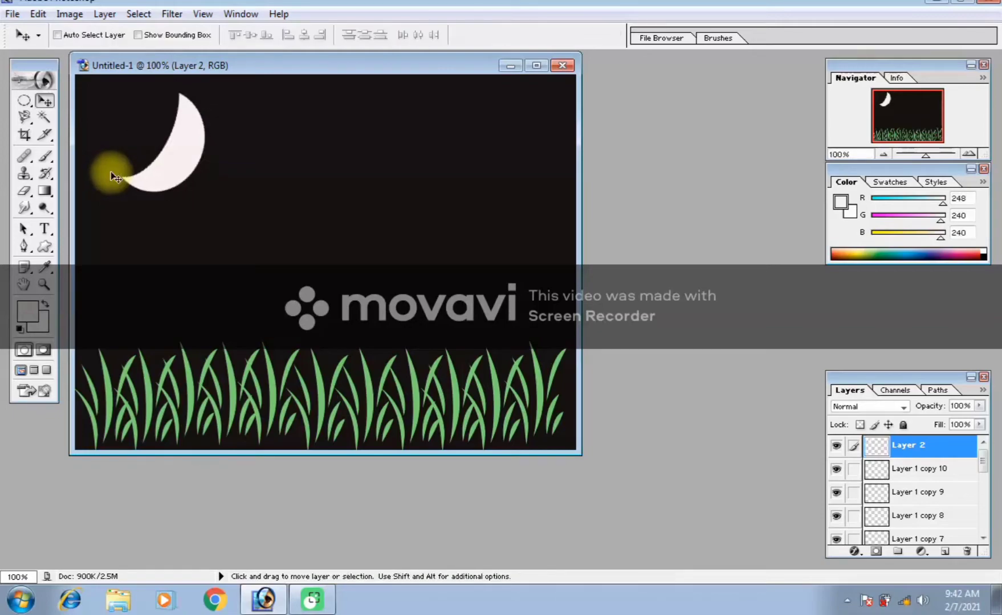
{"action": "left_click_drag", "start_coordinate": [188, 147], "coordinate": [200, 149]}
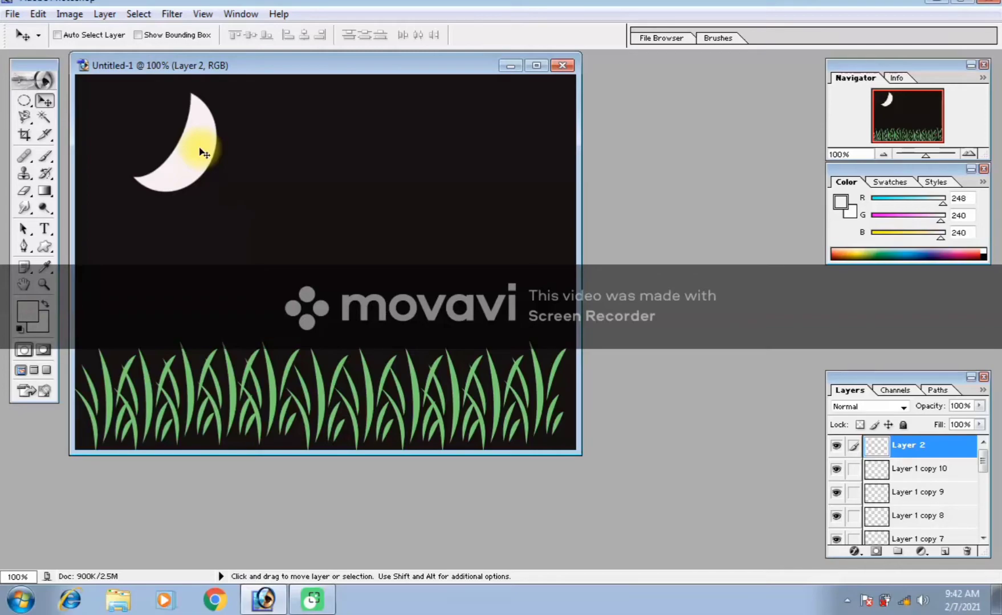
Scale the crescent moon down to a smaller, narrower size with Free Transform.
{"action": "key", "text": "ctrl+t"}
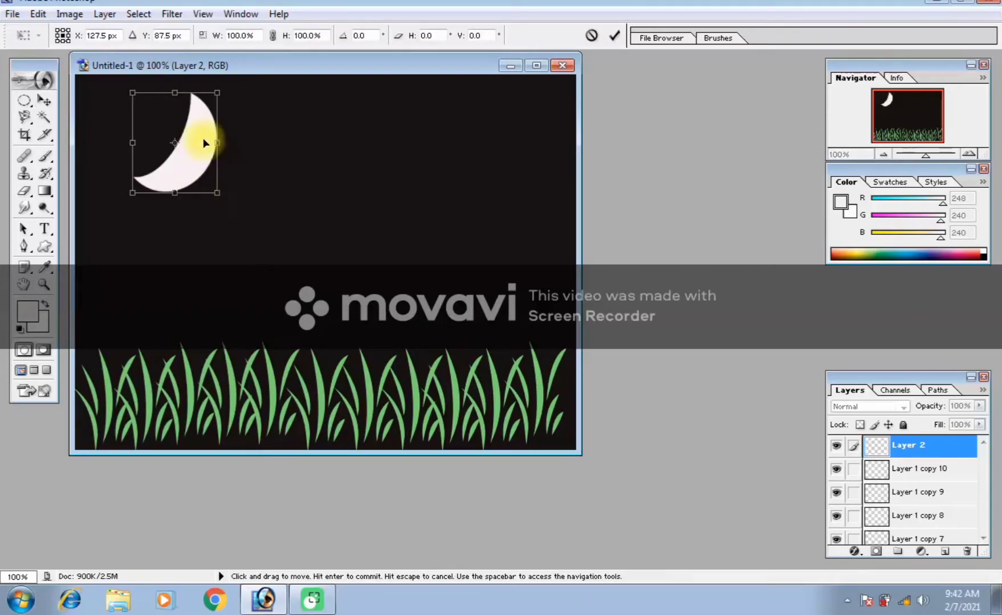
{"action": "left_click_drag", "start_coordinate": [133, 92], "coordinate": [168, 101]}
{"action": "key", "text": "Return"}
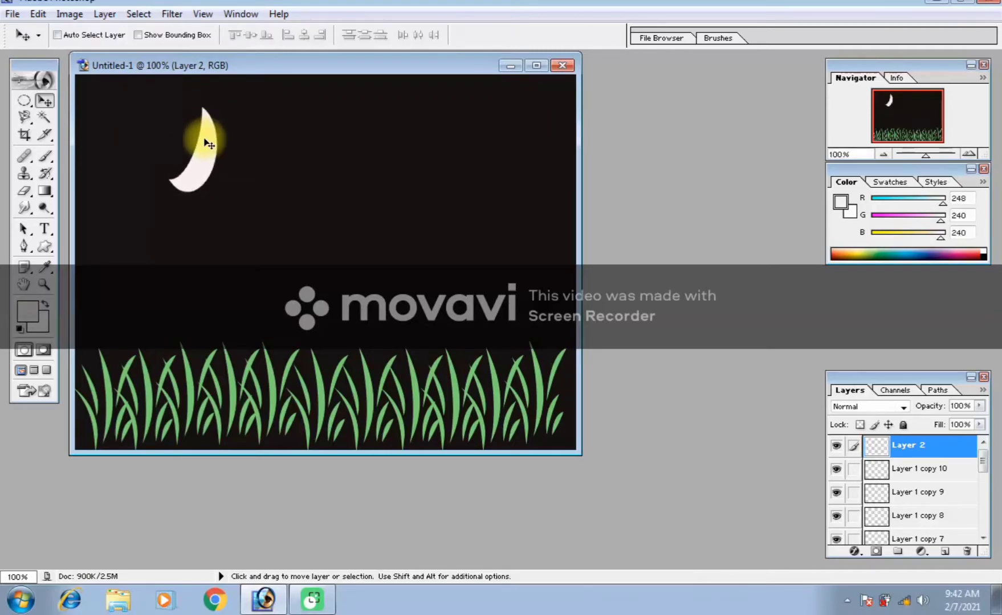
Undo the crescent moon's transformations and moves, its fill, its layer and its selection.
{"action": "left_click_drag", "start_coordinate": [209, 147], "coordinate": [192, 127]}
{"action": "key", "text": "shift+Left"}
{"action": "key", "text": "shift+Left"}
{"action": "key", "text": "shift+Left"}
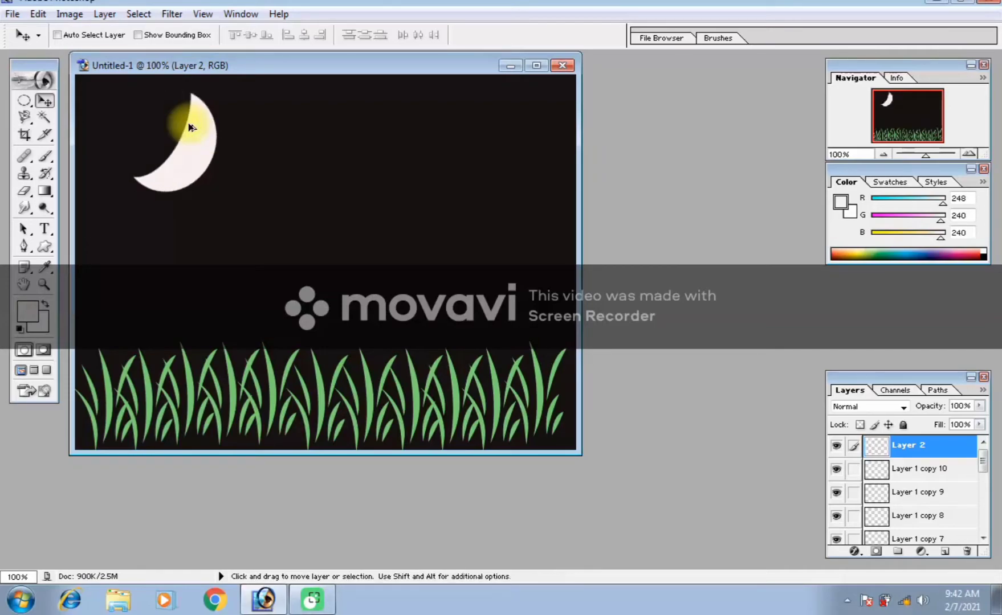
{"action": "key", "text": "ctrl+alt+z"}
{"action": "key", "text": "ctrl+alt+z"}
{"action": "key", "text": "ctrl+alt+z"}
{"action": "key", "text": "ctrl+alt+z"}
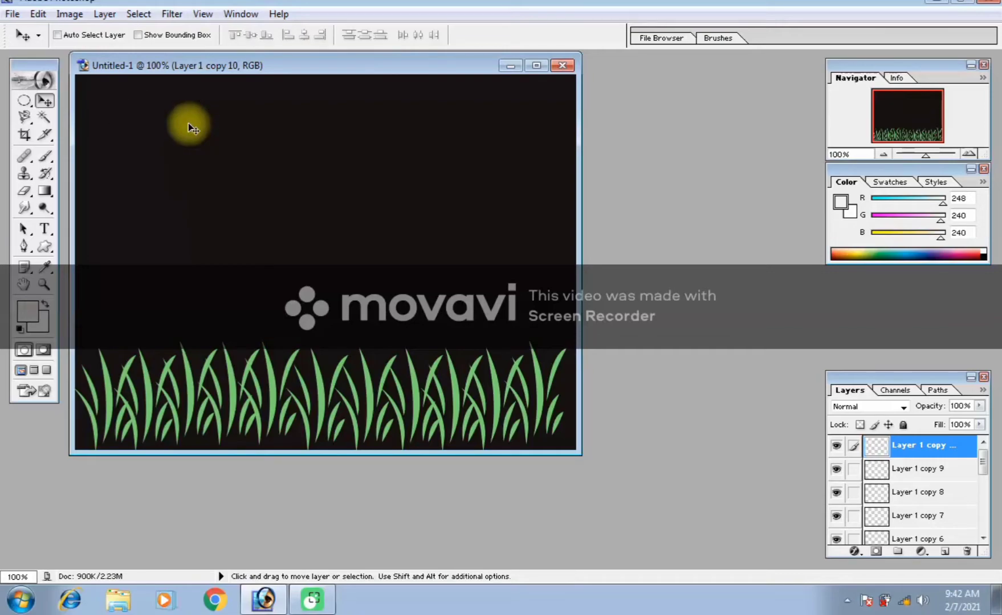
Undo the last grass copy and duplicate the neighbouring clump again at the row's right end.
{"action": "key", "text": "ctrl+alt+z"}
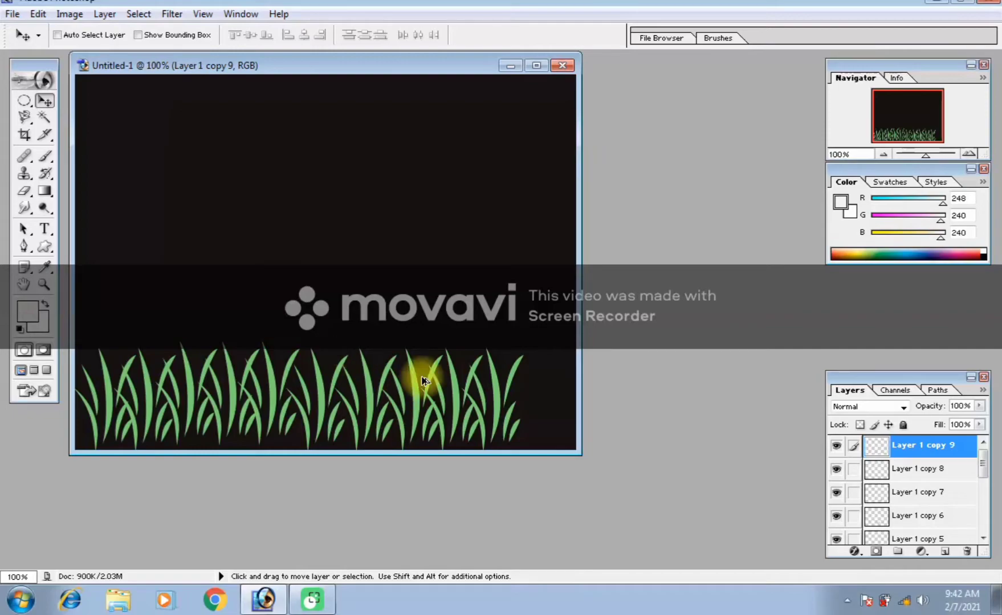
{"action": "left_click_drag", "start_coordinate": [496, 416], "coordinate": [534, 409]}
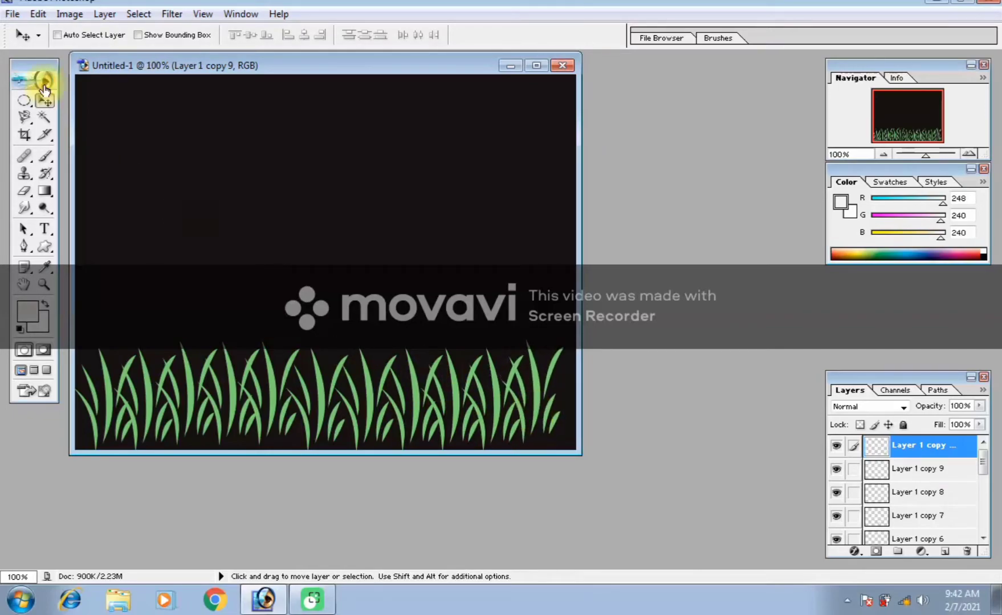
Draw a new circular selection in the canvas's upper-left area and subtract an overlapping ellipse to leave a crescent.
{"action": "left_click", "coordinate": [23, 104]}
{"action": "left_click_drag", "start_coordinate": [119, 94], "coordinate": [230, 206]}
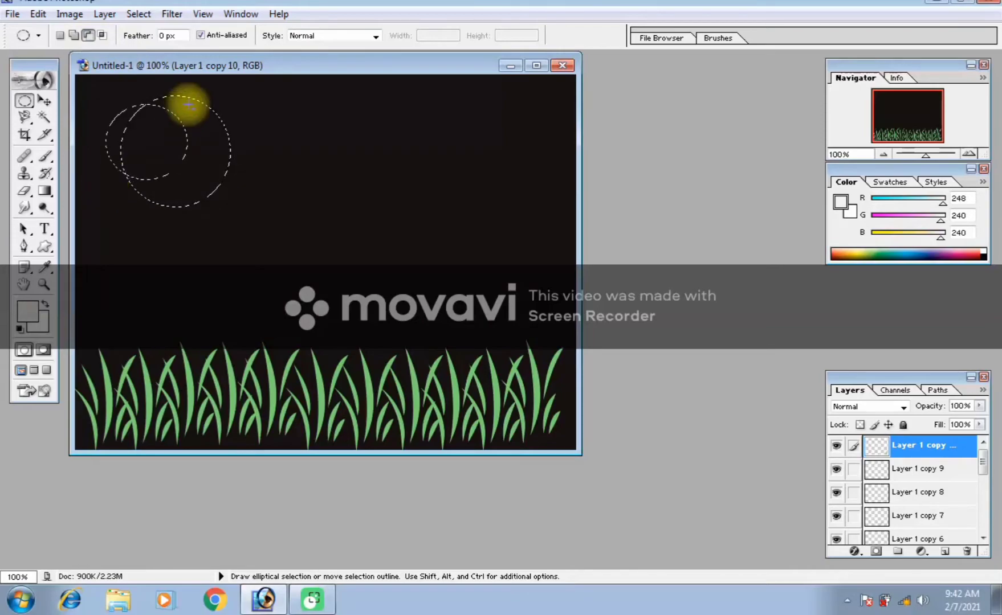
{"action": "left_click_drag", "start_coordinate": [199, 97], "coordinate": [200, 97]}
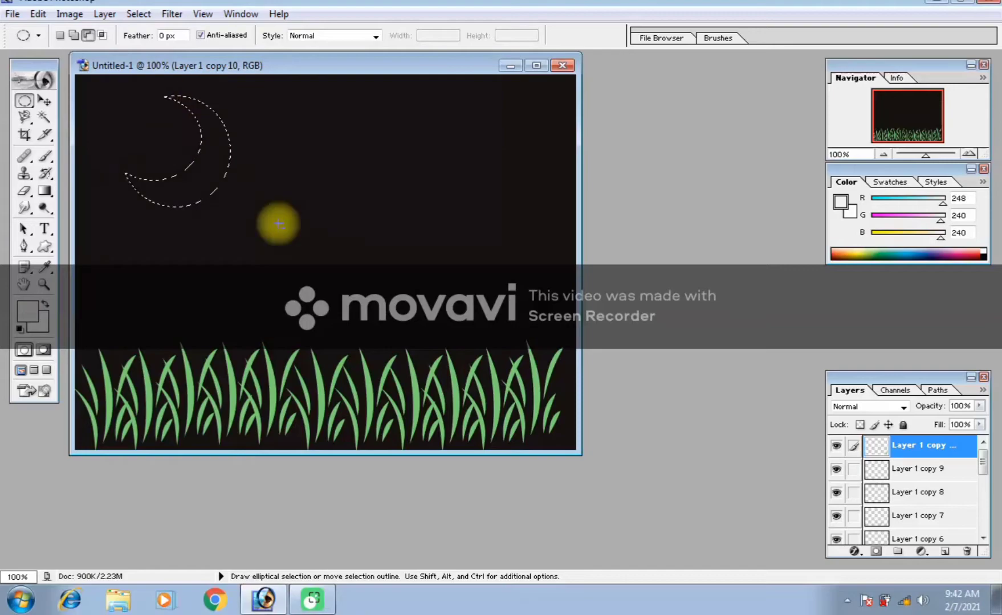
{"action": "key", "text": "ctrl+z"}
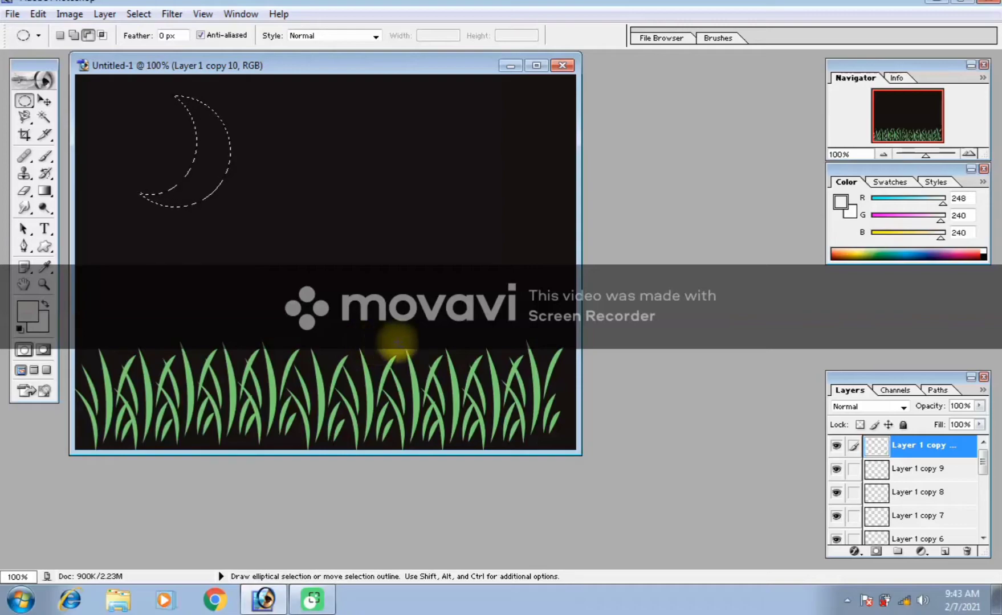
Look through the stack of grass layers down to Layer 1 copy and return to the topmost layer.
{"action": "left_click", "coordinate": [983, 538]}
{"action": "left_click", "coordinate": [983, 539]}
{"action": "left_click", "coordinate": [983, 538]}
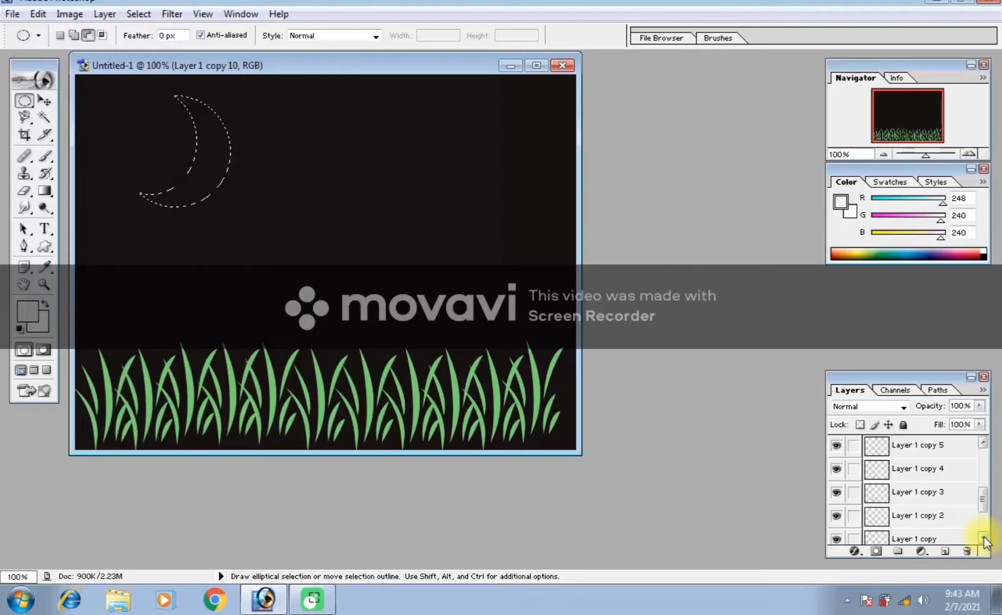
{"action": "left_click", "coordinate": [982, 444]}
{"action": "left_click", "coordinate": [983, 444]}
{"action": "left_click", "coordinate": [982, 443]}
{"action": "left_click", "coordinate": [982, 444]}
{"action": "left_click", "coordinate": [983, 444]}
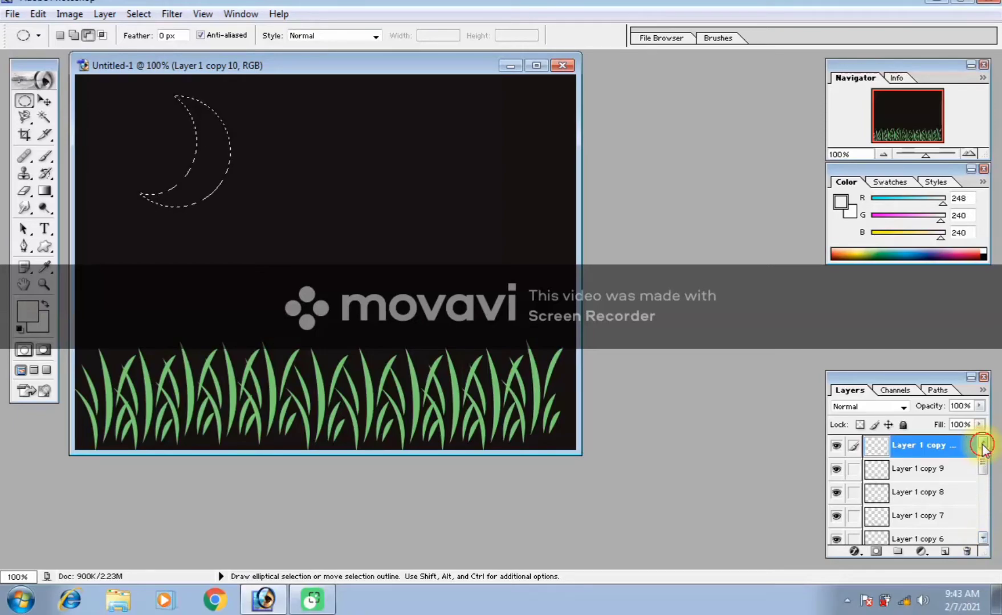
{"action": "left_click", "coordinate": [846, 466]}
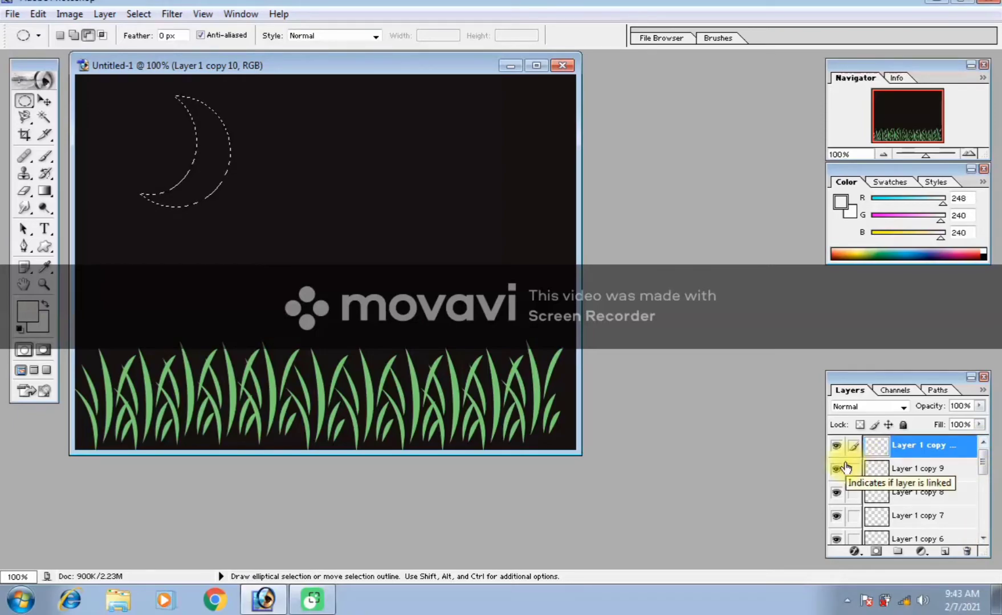
Fill the crescent selection with the near-white foreground colour on a new layer and deselect it.
{"action": "key", "text": "ctrl+shift"}
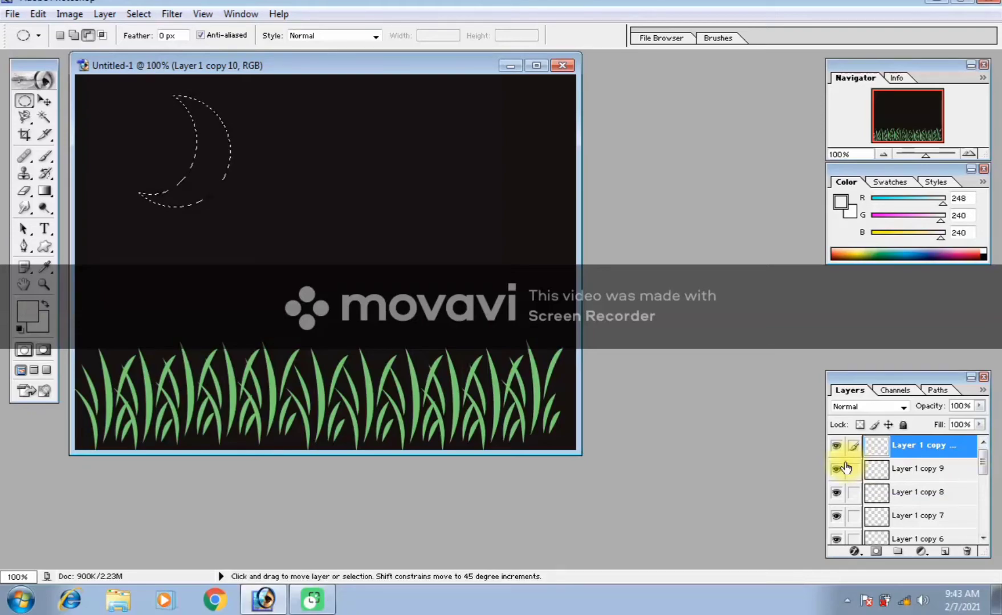
{"action": "key", "text": "ctrl+shift+n"}
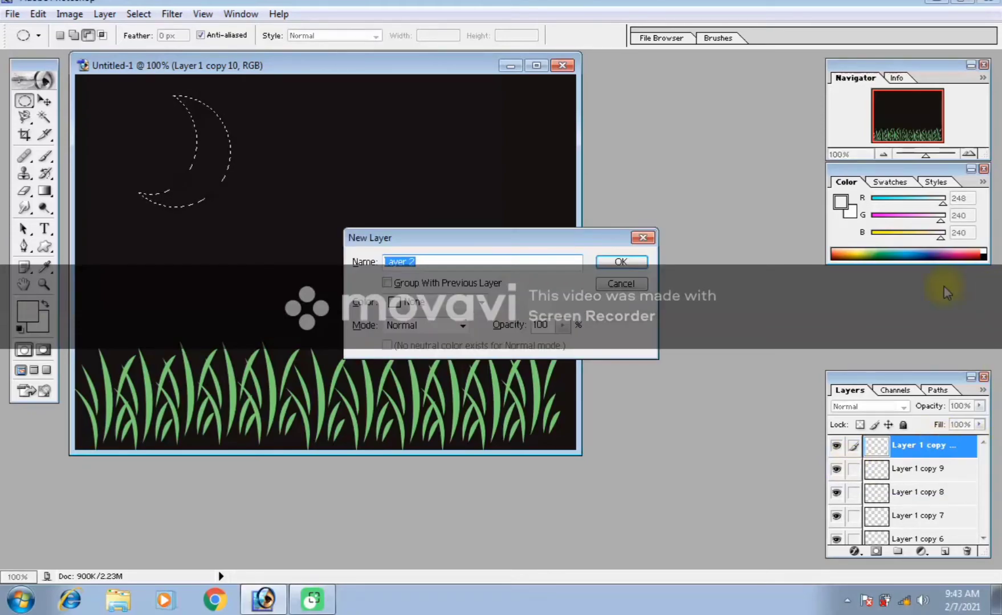
{"action": "left_click", "coordinate": [621, 262]}
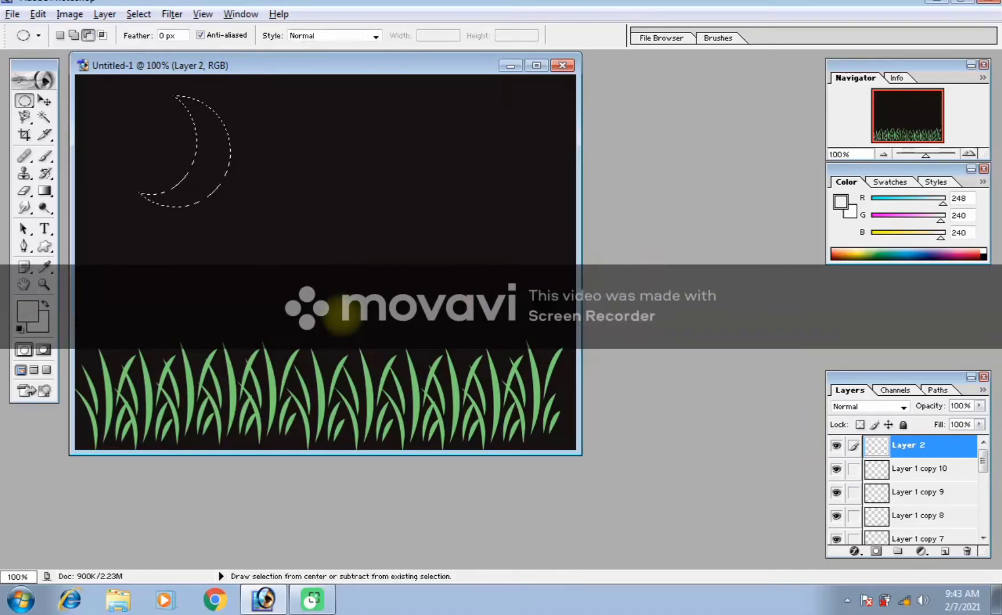
{"action": "key", "text": "alt+BackSpace"}
{"action": "key", "text": "ctrl+d"}
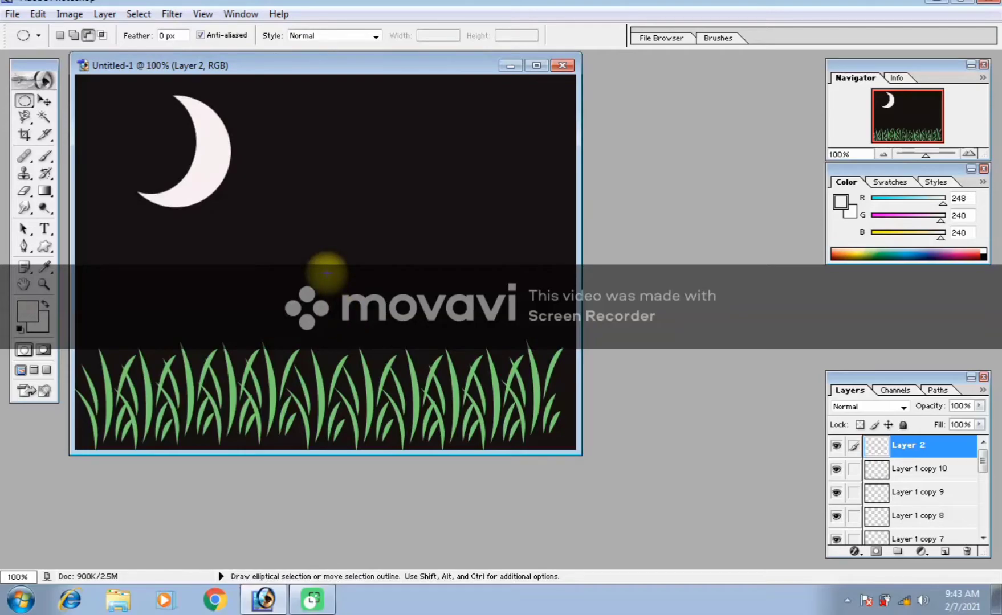
Flip the crescent moon horizontally and scale it down to about 73% of its height with Free Transform.
{"action": "key", "text": "ctrl+t"}
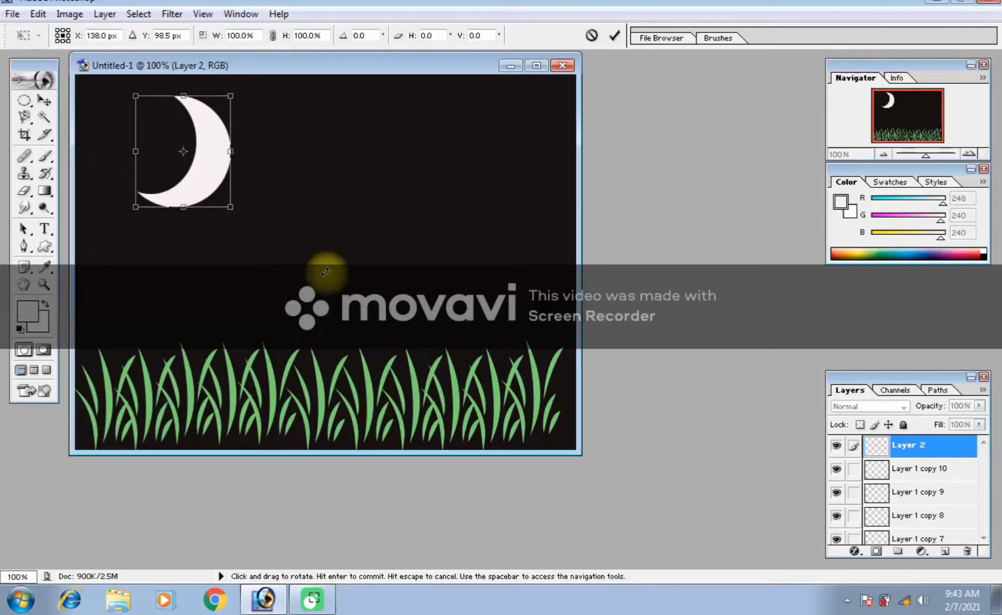
{"action": "right_click", "coordinate": [123, 87]}
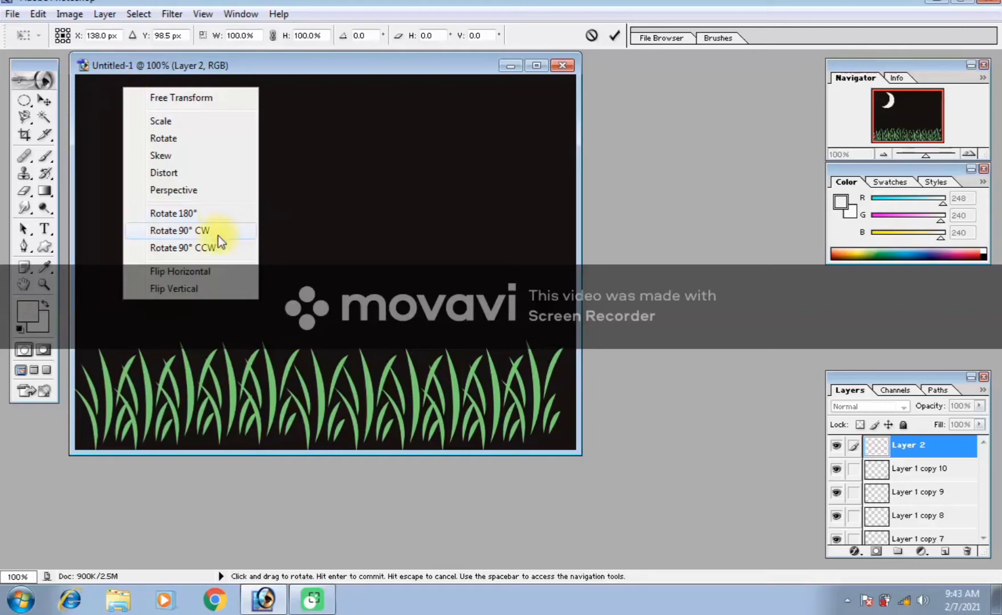
{"action": "left_click", "coordinate": [212, 272]}
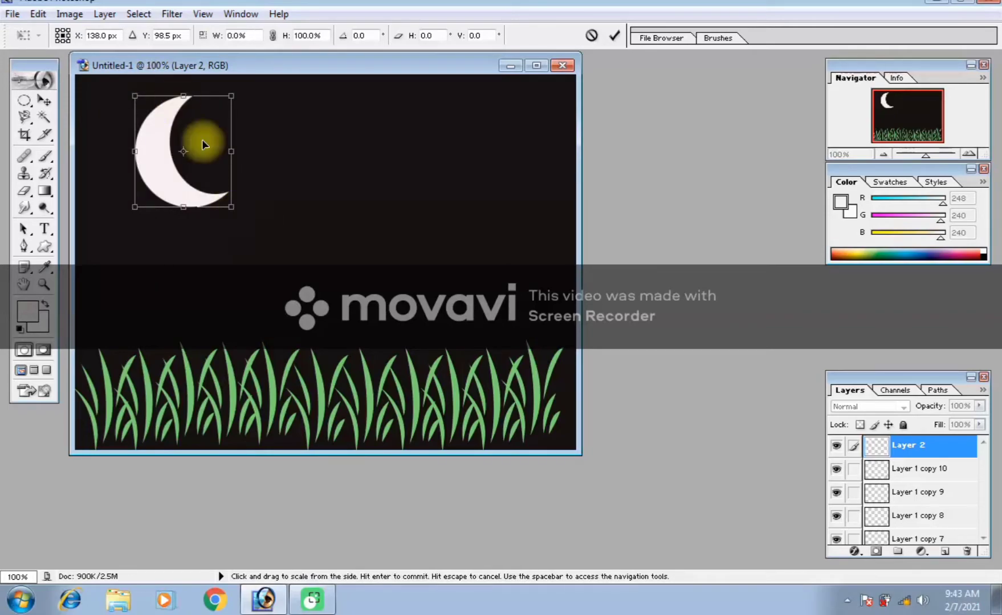
{"action": "left_click_drag", "start_coordinate": [229, 208], "coordinate": [209, 178]}
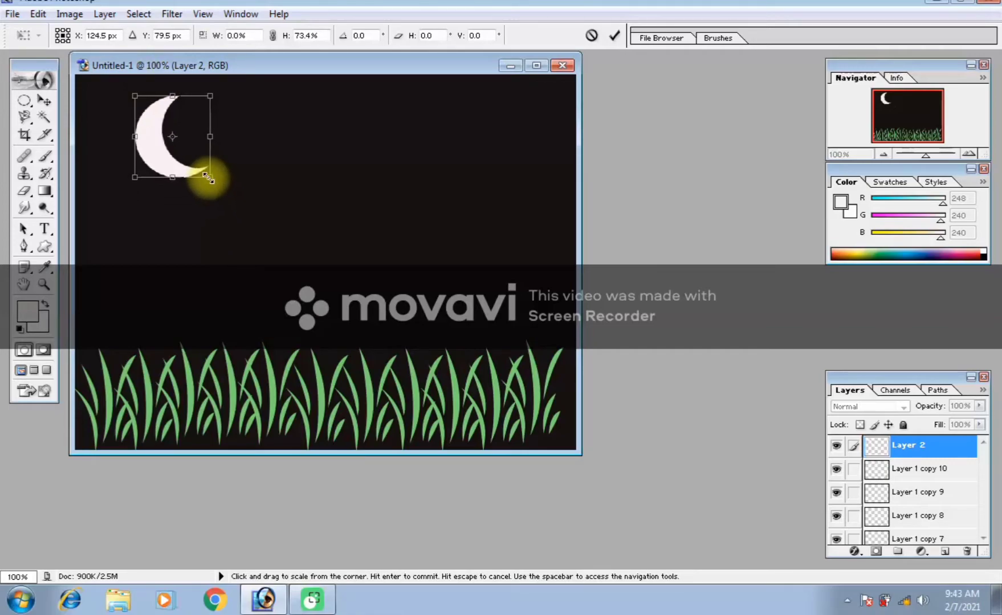
{"action": "key", "text": "Return"}
Move the crescent moon slightly left and lower its layer opacity to 77%.
{"action": "key", "text": "v"}
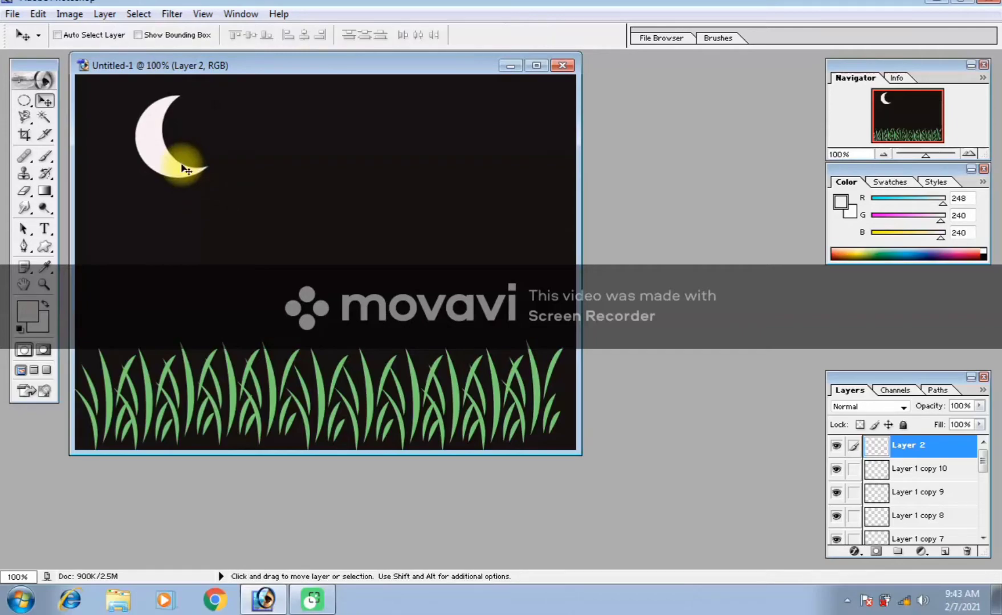
{"action": "left_click_drag", "start_coordinate": [163, 161], "coordinate": [141, 157]}
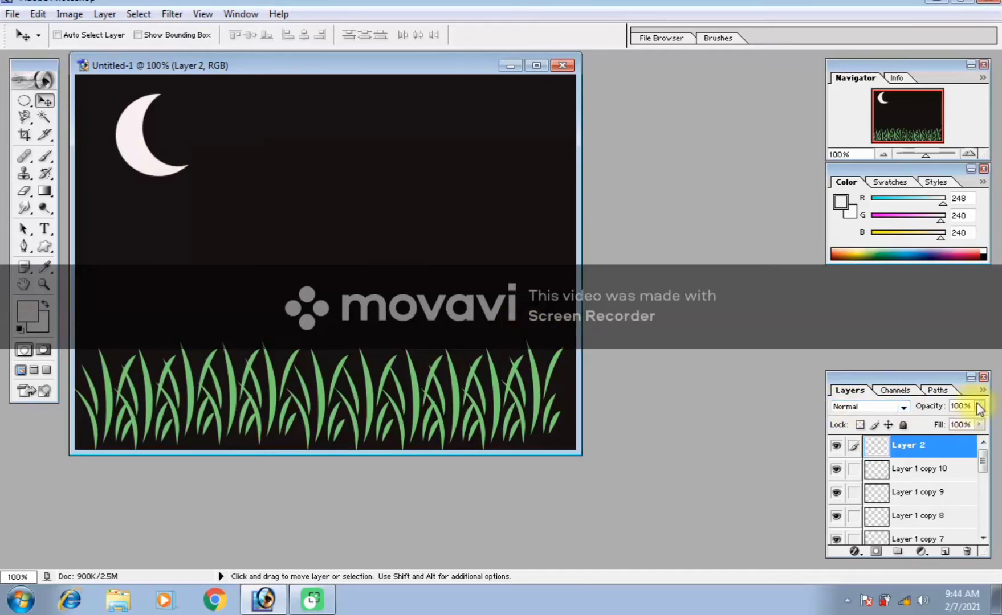
{"action": "left_click_drag", "start_coordinate": [980, 408], "coordinate": [965, 423]}
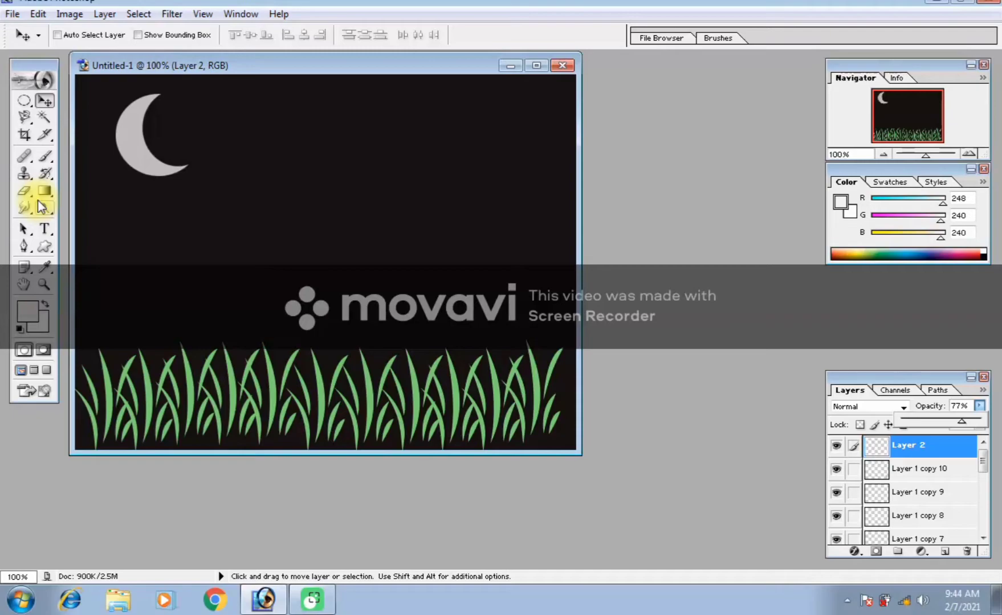
Draw a fleur-de-lis custom shape selection just above the grass near the canvas's right edge.
{"action": "left_click", "coordinate": [45, 246]}
{"action": "left_click_drag", "start_coordinate": [75, 253], "coordinate": [102, 306]}
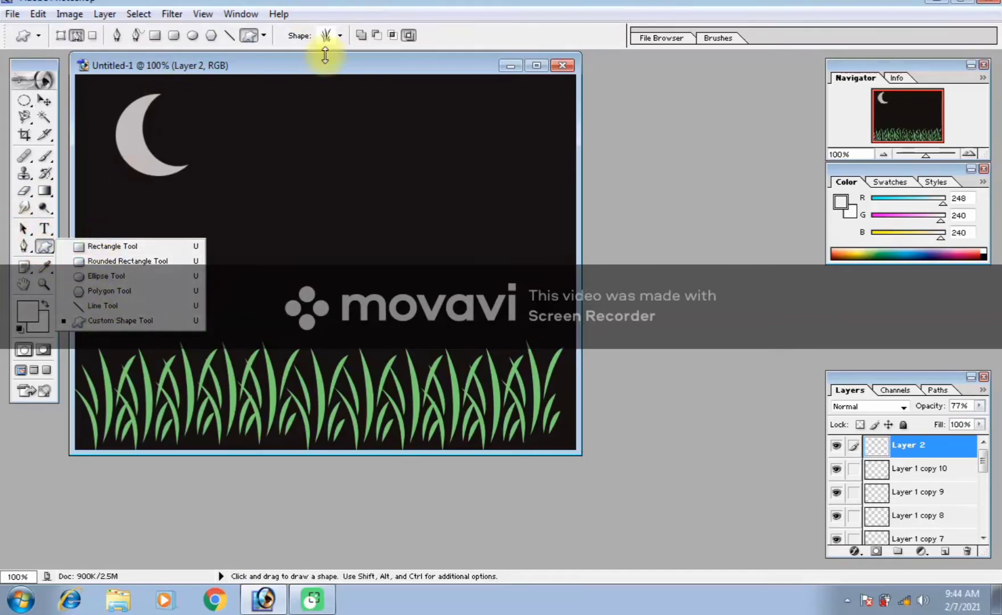
{"action": "left_click", "coordinate": [338, 37]}
{"action": "left_click", "coordinate": [302, 102]}
{"action": "left_click_drag", "start_coordinate": [467, 206], "coordinate": [556, 343]}
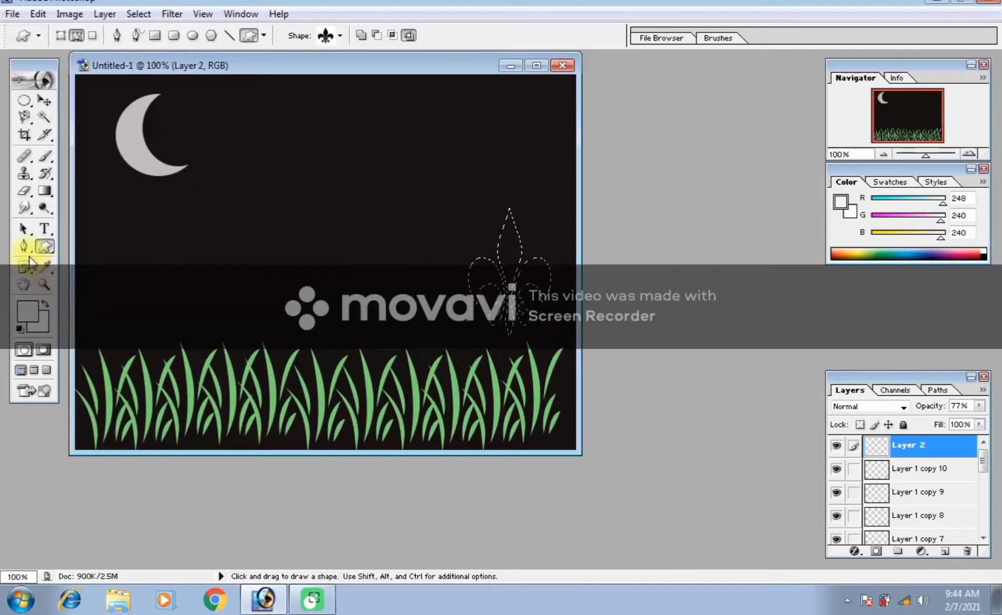
Set the foreground colour to red with RGB 236, 24, 24.
{"action": "left_click", "coordinate": [26, 311]}
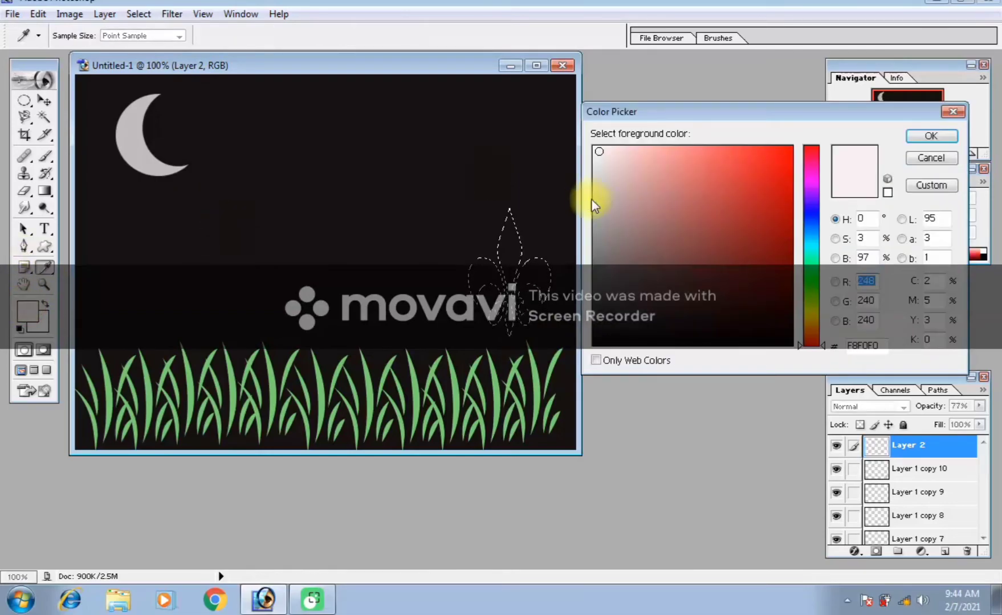
{"action": "left_click", "coordinate": [773, 160]}
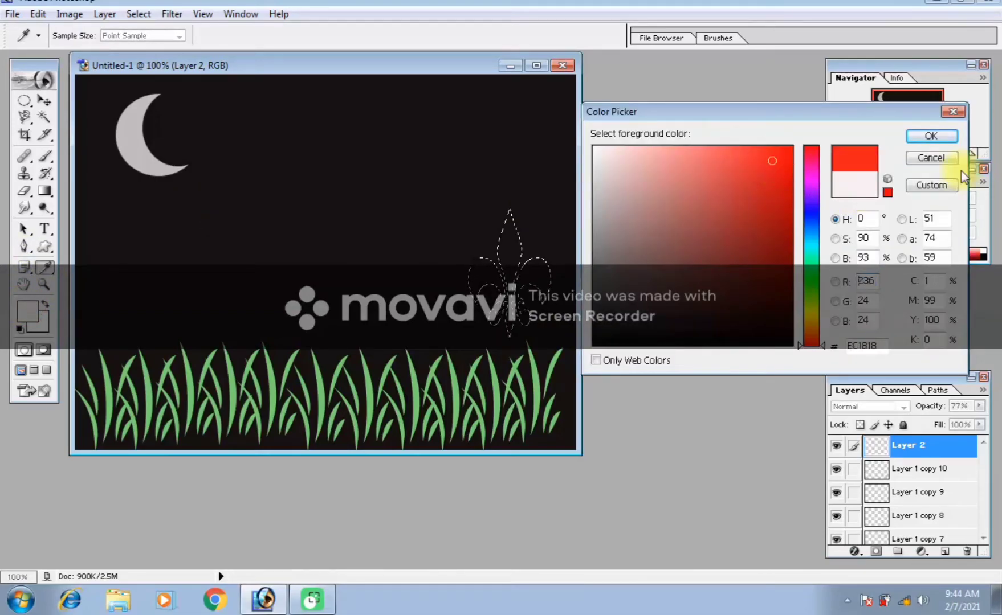
{"action": "left_click", "coordinate": [927, 138]}
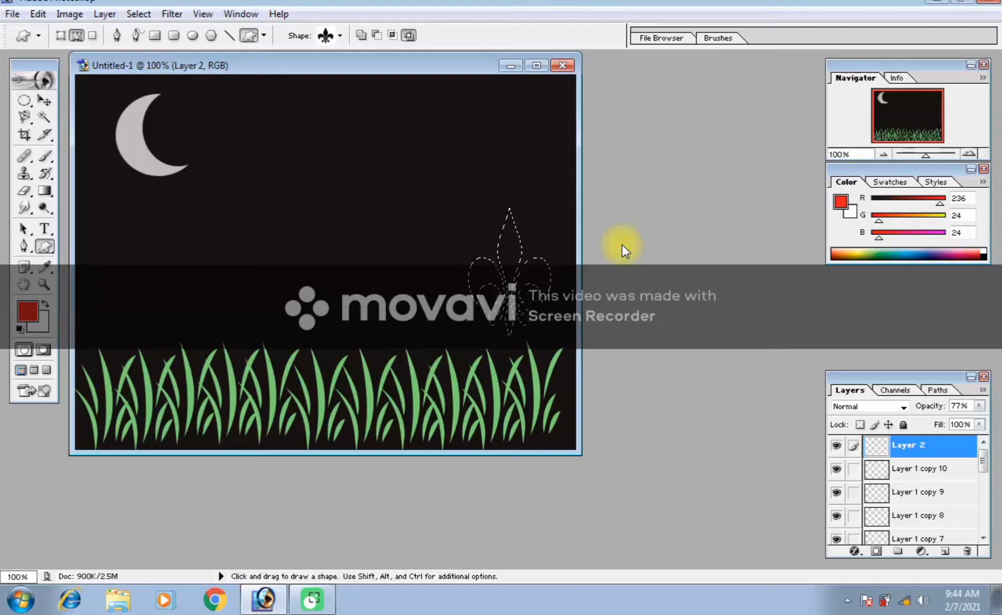
Fill the fleur-de-lis selection with red on a new layer and move the deselected shape to the canvas's right edge.
{"action": "key", "text": "ctrl"}
{"action": "key", "text": "ctrl+shift+n"}
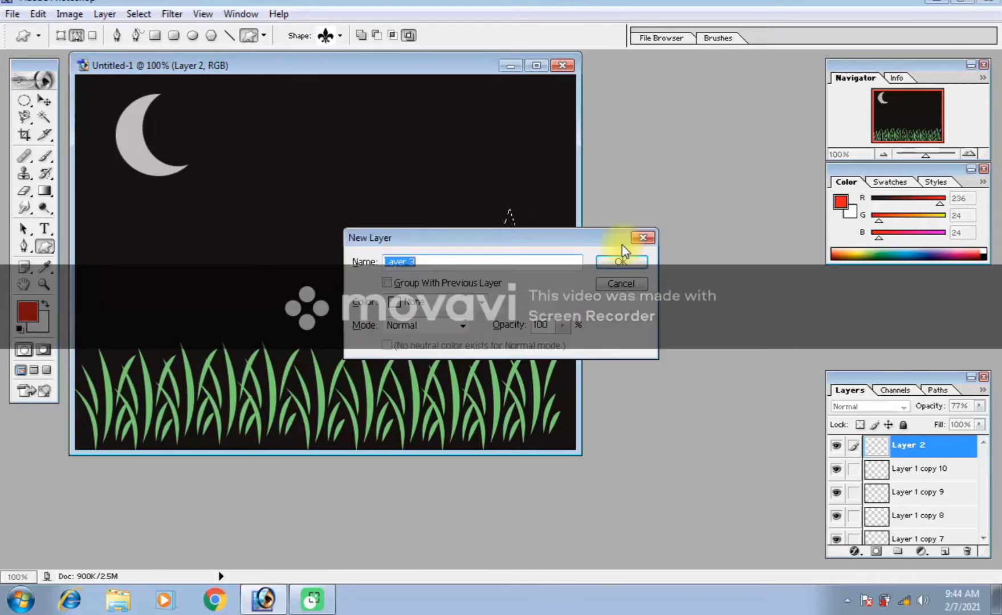
{"action": "left_click", "coordinate": [625, 263]}
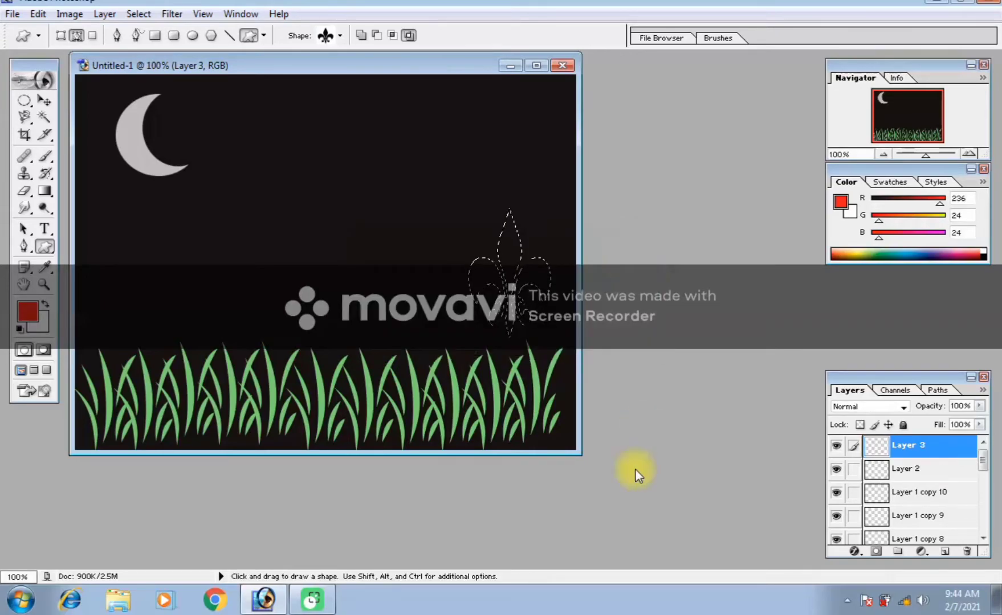
{"action": "key", "text": "alt+BackSpace"}
{"action": "key", "text": "ctrl+d"}
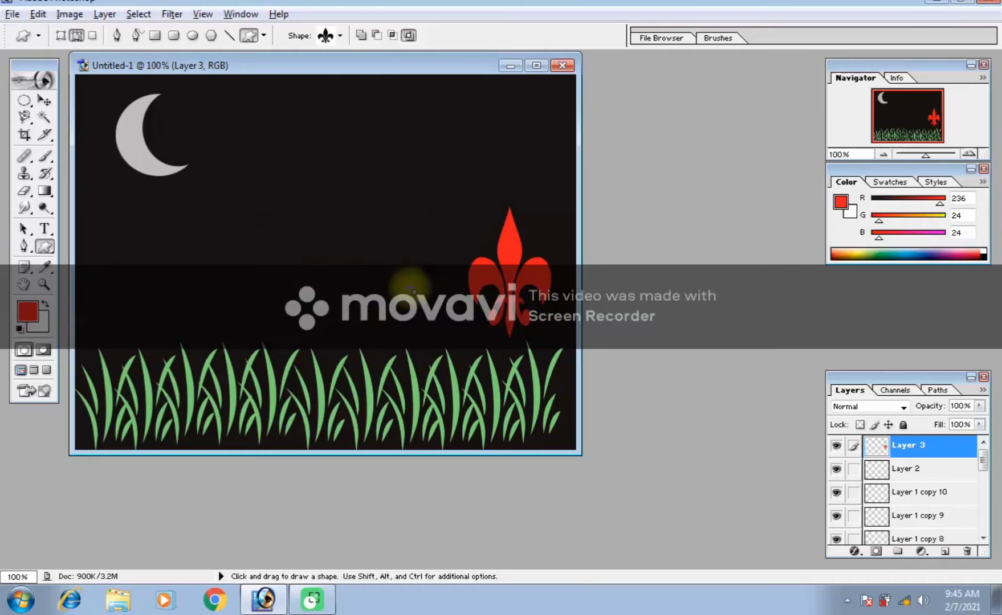
{"action": "key", "text": "v"}
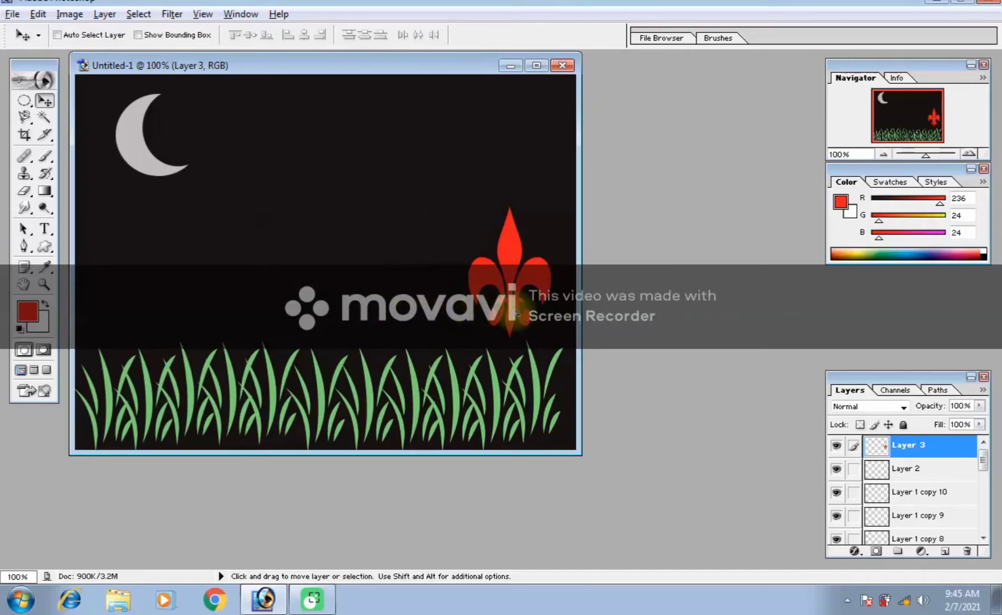
{"action": "left_click_drag", "start_coordinate": [516, 314], "coordinate": [541, 320]}
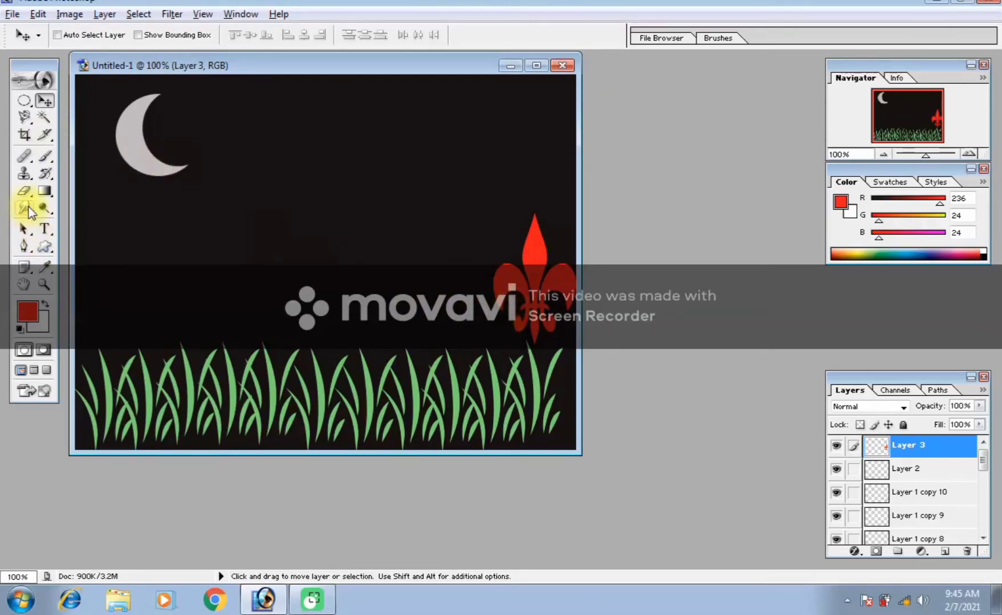
Draw a tiny starburst custom shape selection in the upper sky to the right of the moon.
{"action": "left_click", "coordinate": [49, 249]}
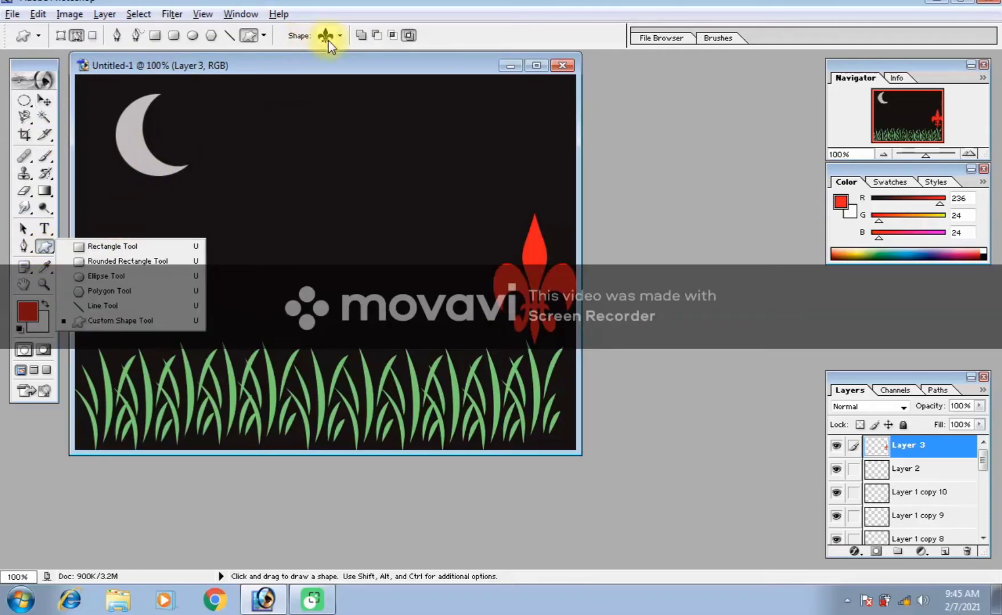
{"action": "left_click", "coordinate": [342, 36]}
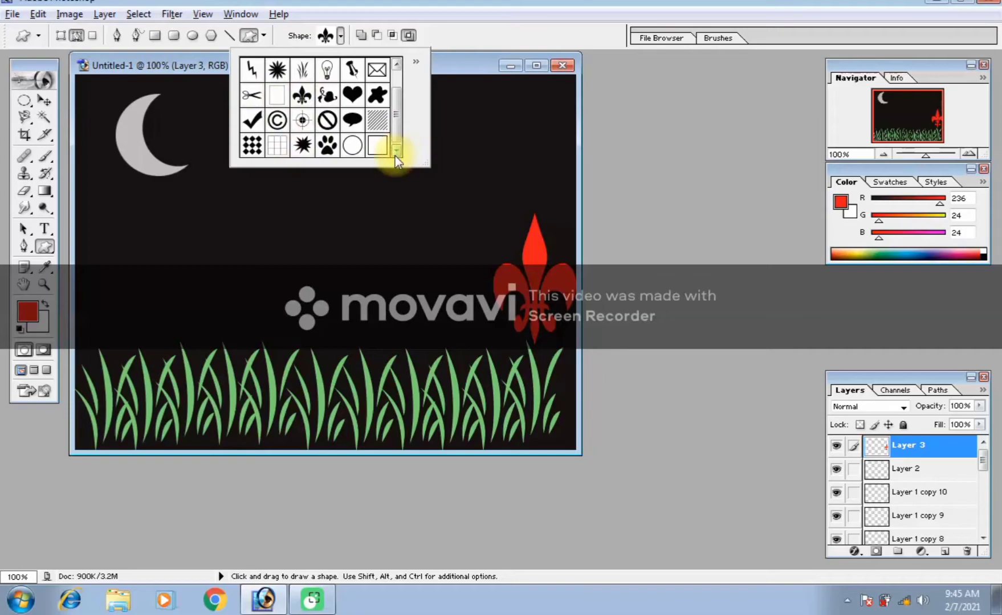
{"action": "left_click", "coordinate": [303, 145]}
{"action": "left_click", "coordinate": [443, 108]}
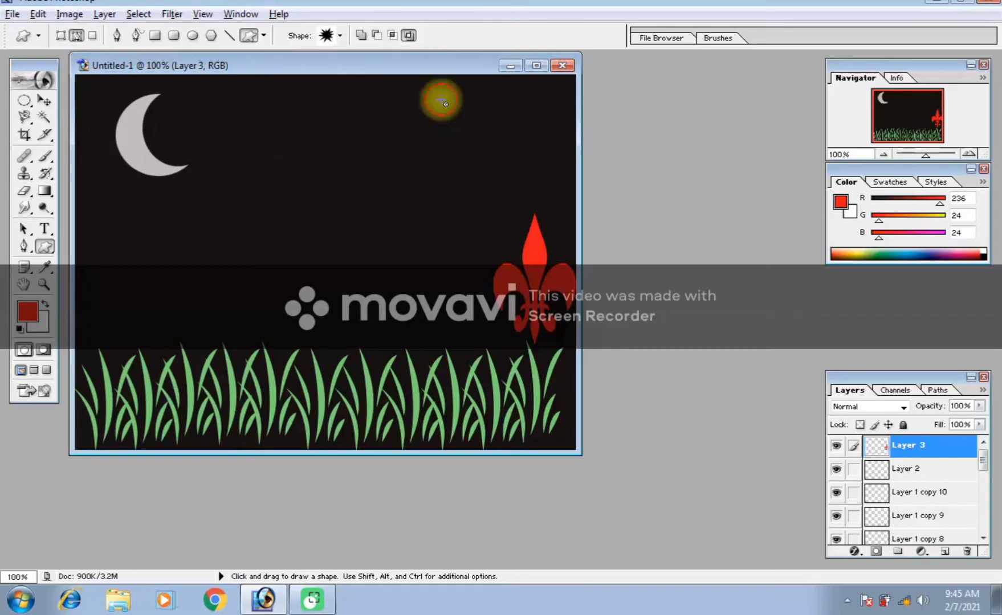
{"action": "left_click_drag", "start_coordinate": [416, 121], "coordinate": [420, 123]}
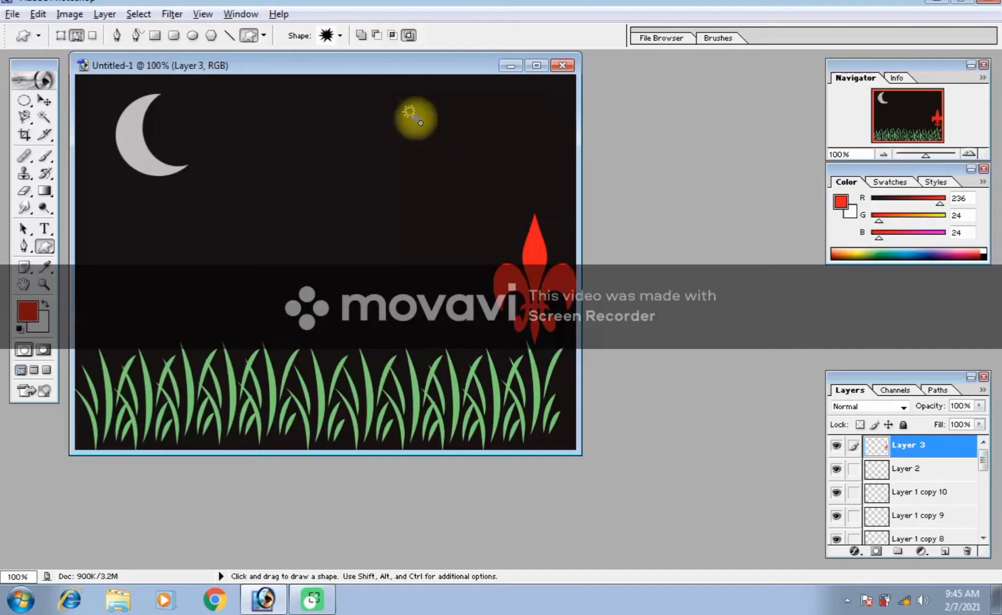
{"action": "left_click_drag", "start_coordinate": [420, 123], "coordinate": [420, 123]}
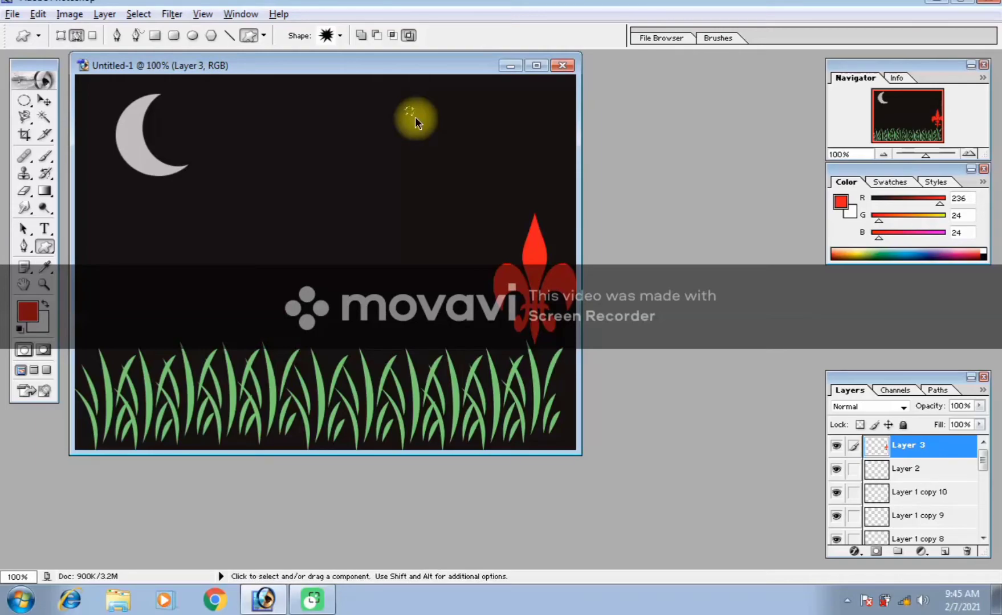
Fill the starburst selection with near-white RGB 251, 248, 248 on a new layer and deselect it.
{"action": "key", "text": "ctrl+shift+n"}
{"action": "left_click", "coordinate": [633, 262]}
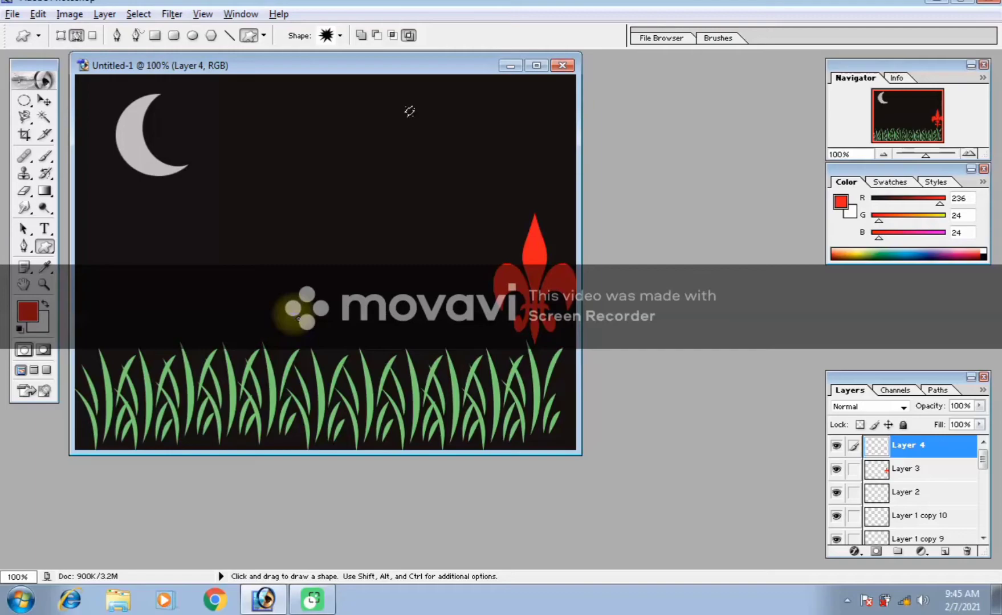
{"action": "key", "text": "d"}
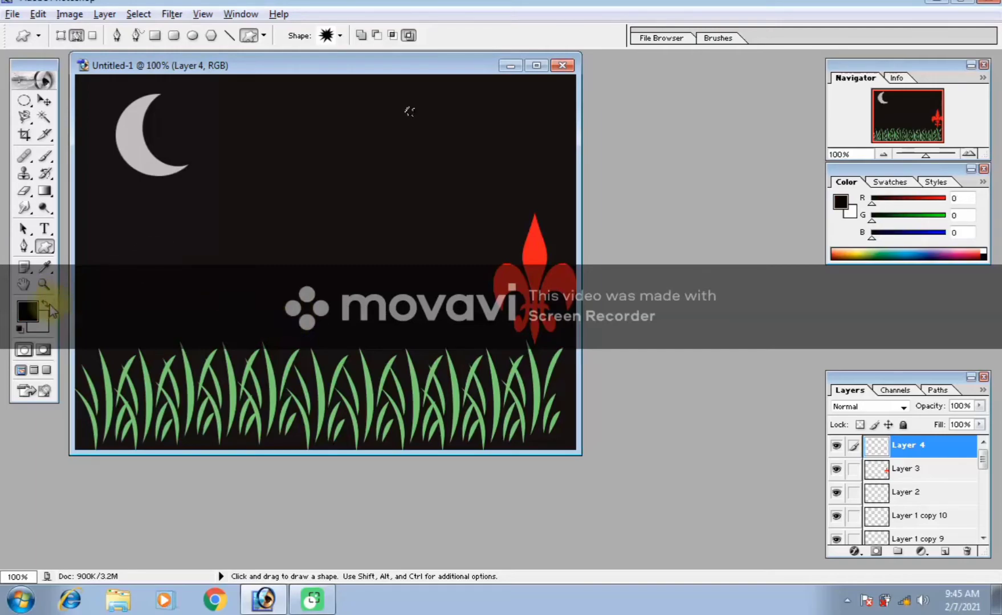
{"action": "left_click", "coordinate": [26, 310]}
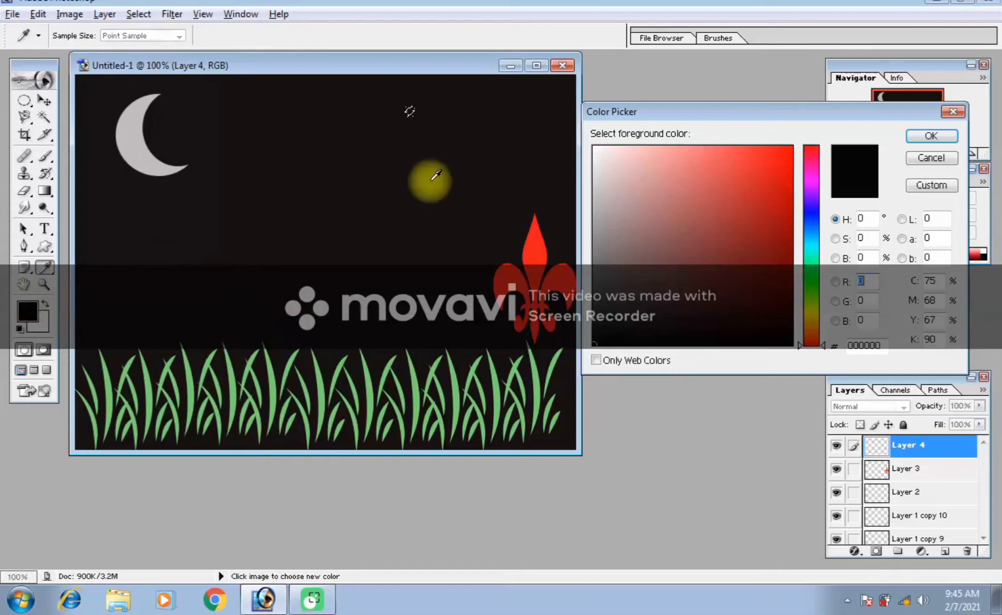
{"action": "left_click", "coordinate": [595, 149]}
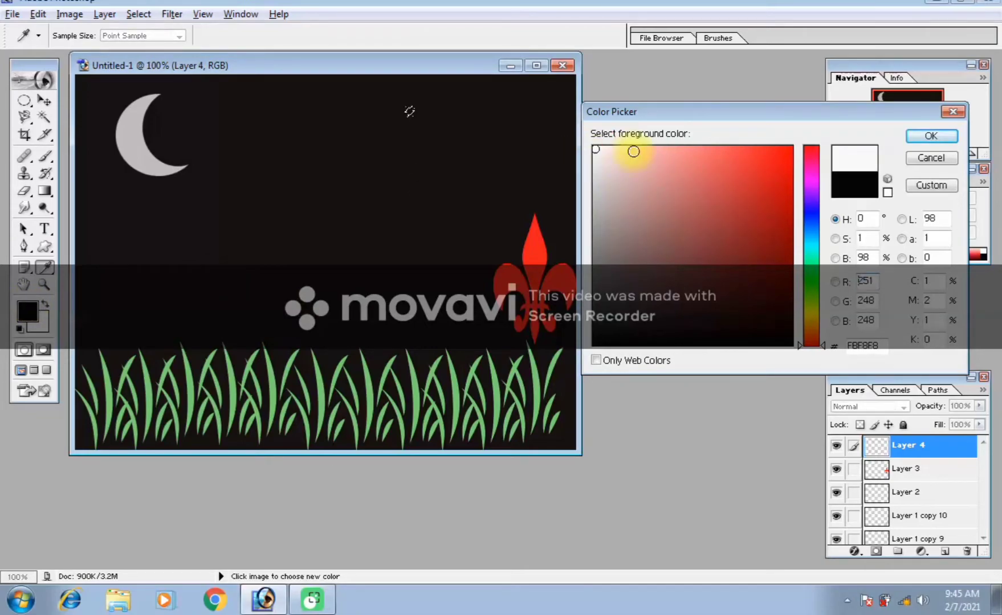
{"action": "left_click", "coordinate": [929, 137]}
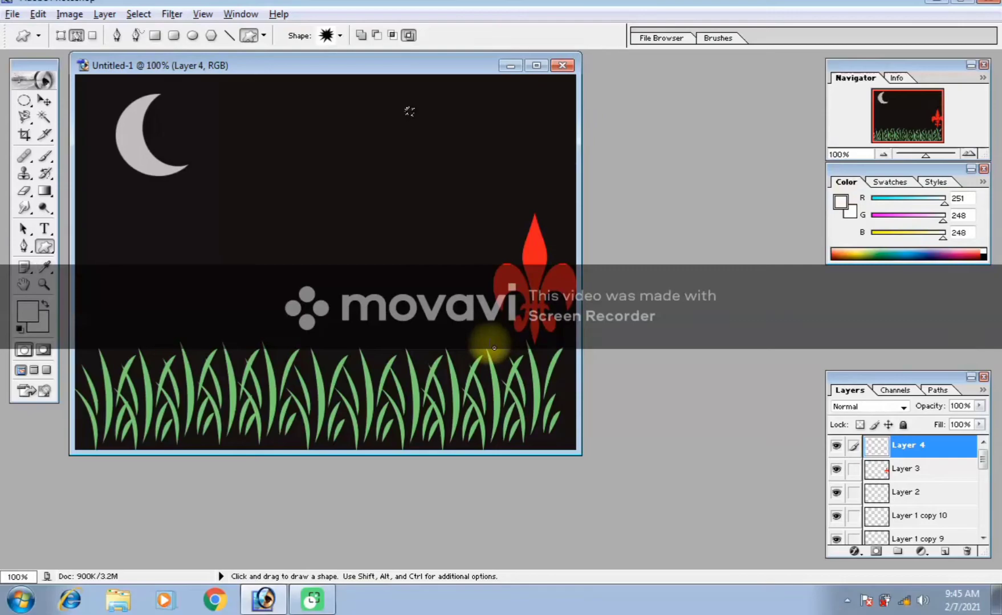
{"action": "key", "text": "alt"}
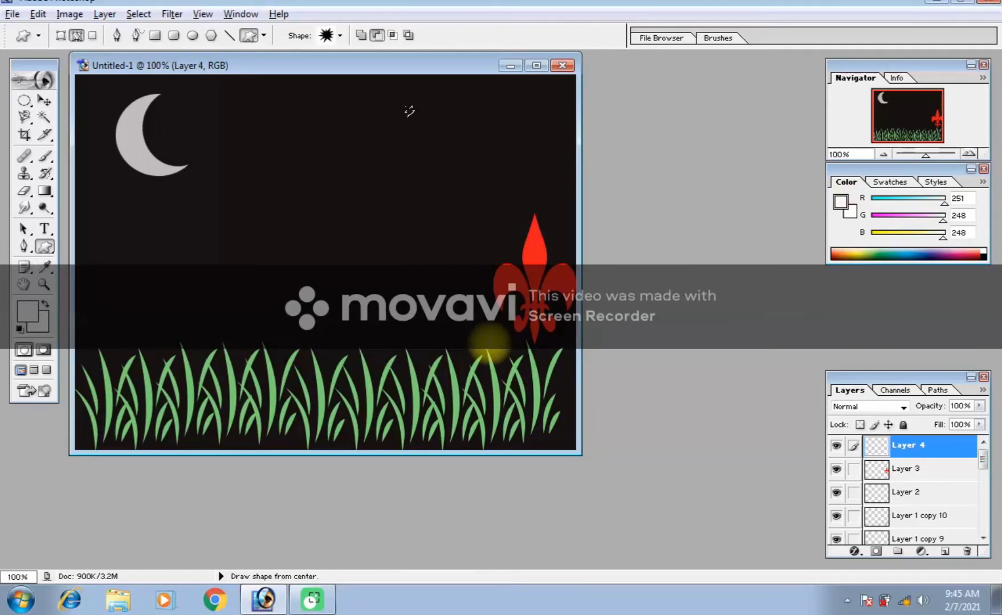
{"action": "left_click_drag", "start_coordinate": [409, 111], "coordinate": [410, 112]}
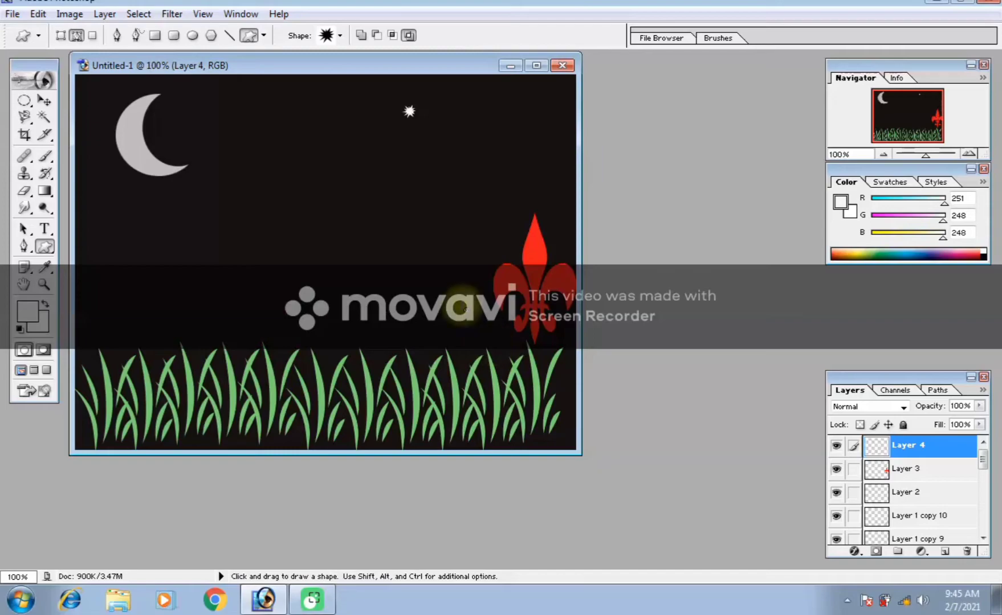
Duplicate the star repeatedly with the Move tool, scattering copies across the upper sky to the right of the moon.
{"action": "key", "text": "v"}
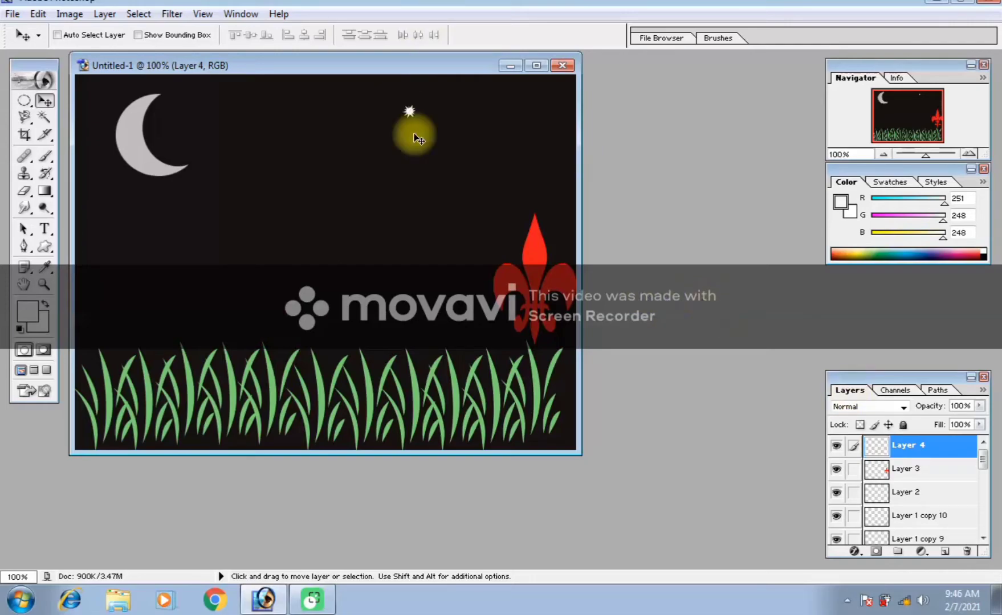
{"action": "left_click_drag", "start_coordinate": [412, 118], "coordinate": [291, 152]}
{"action": "left_click_drag", "start_coordinate": [292, 152], "coordinate": [243, 139]}
{"action": "left_click", "coordinate": [244, 138], "text": "alt"}
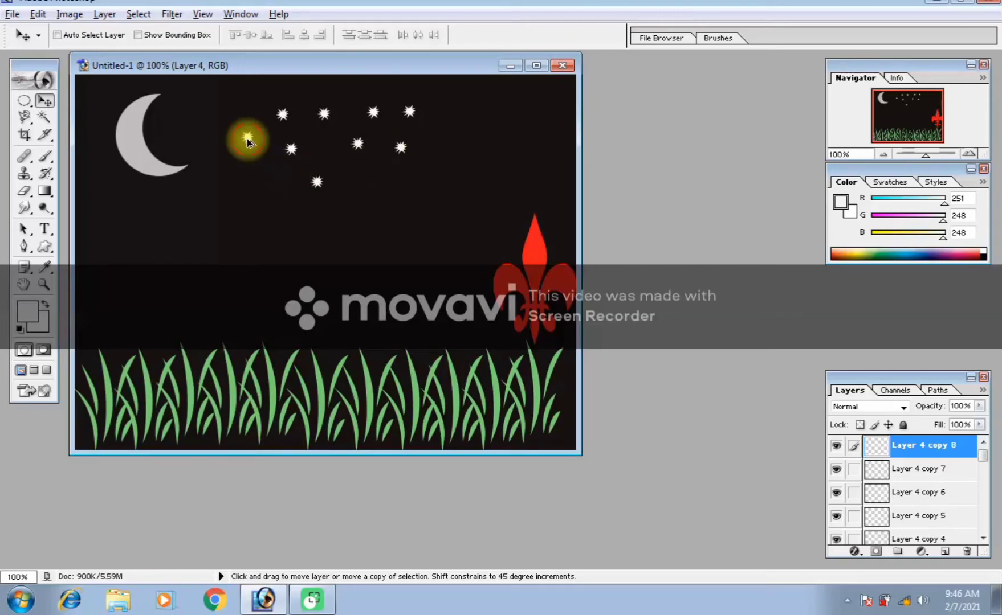
{"action": "left_click_drag", "start_coordinate": [411, 114], "coordinate": [473, 104]}
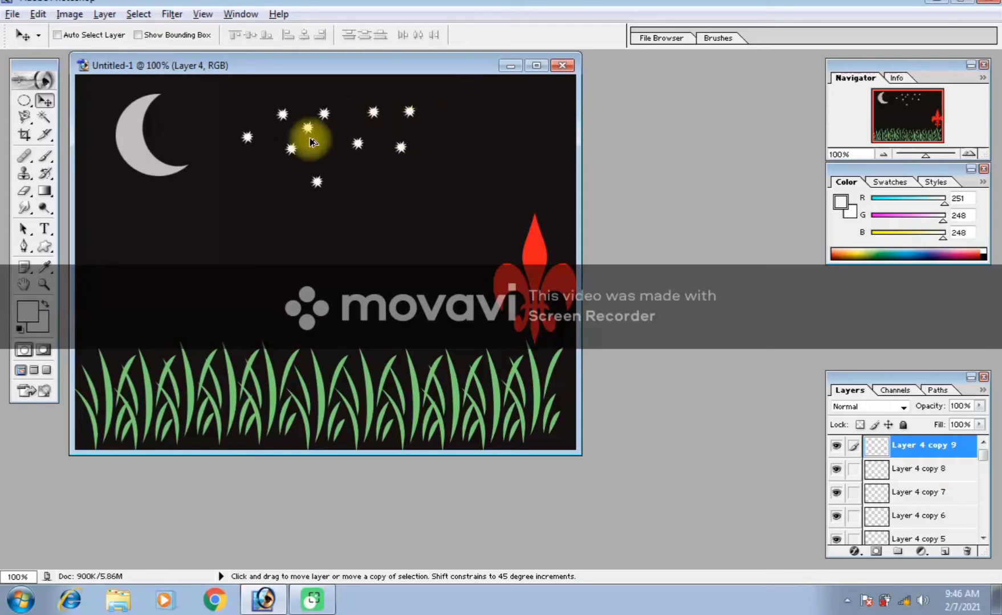
{"action": "left_click_drag", "start_coordinate": [310, 124], "coordinate": [391, 114]}
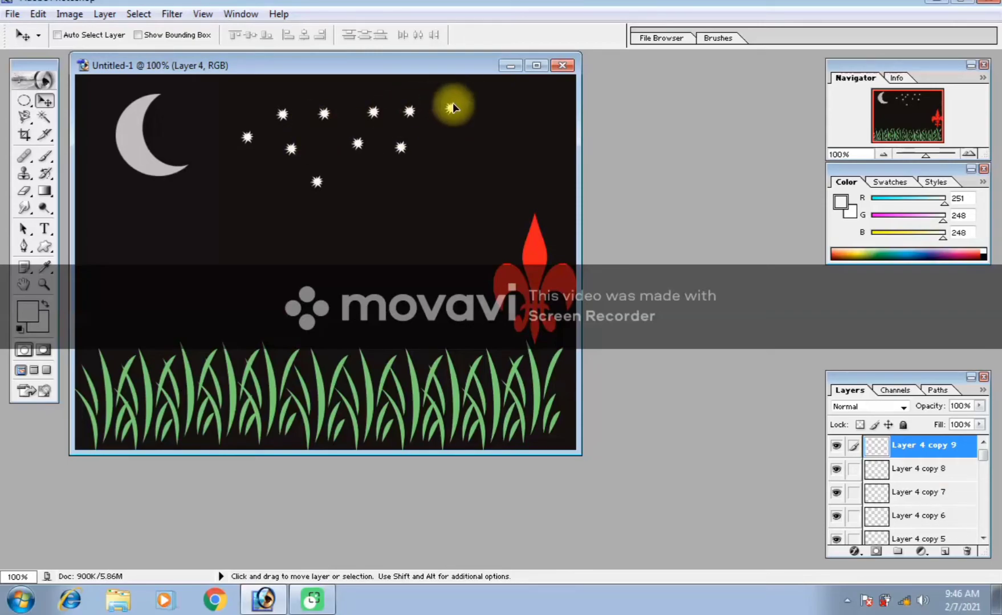
Place more star copies along the canvas's upper edge, beside the moon and in the sky just below it.
{"action": "left_click_drag", "start_coordinate": [456, 109], "coordinate": [229, 99]}
{"action": "left_click_drag", "start_coordinate": [229, 98], "coordinate": [211, 141]}
{"action": "left_click_drag", "start_coordinate": [210, 189], "coordinate": [112, 179]}
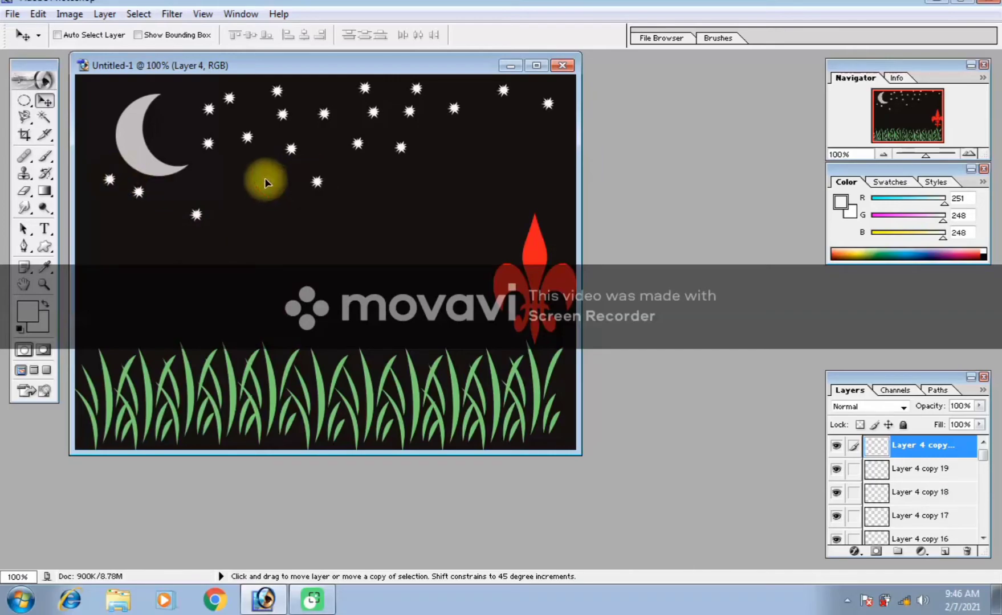
{"action": "left_click_drag", "start_coordinate": [329, 179], "coordinate": [245, 197]}
{"action": "left_click_drag", "start_coordinate": [136, 212], "coordinate": [127, 208]}
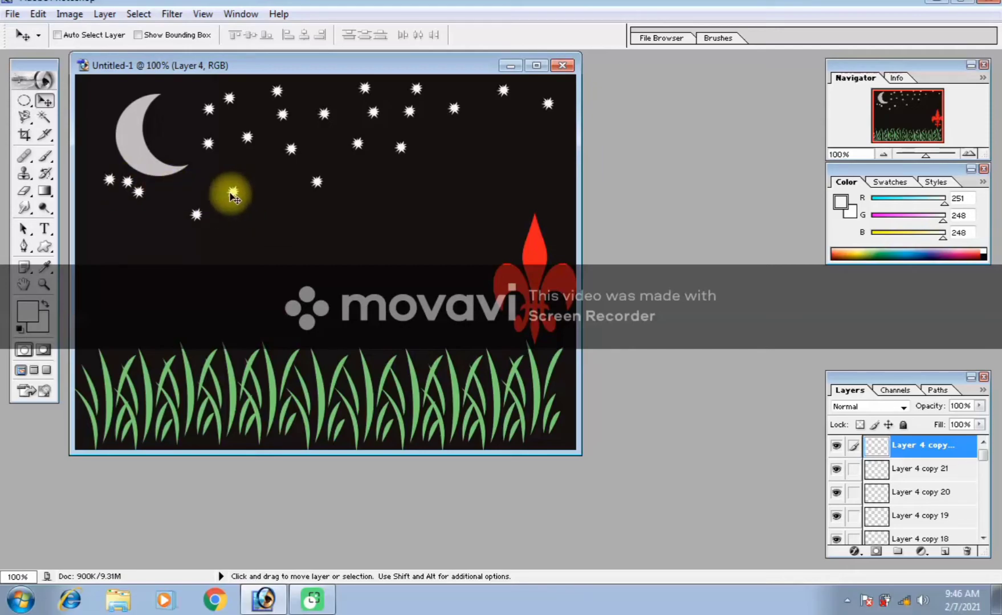
Spread further star copies over the middle and right of the sky, beside the moon and in the canvas's upper-left corner.
{"action": "left_click_drag", "start_coordinate": [231, 192], "coordinate": [344, 178]}
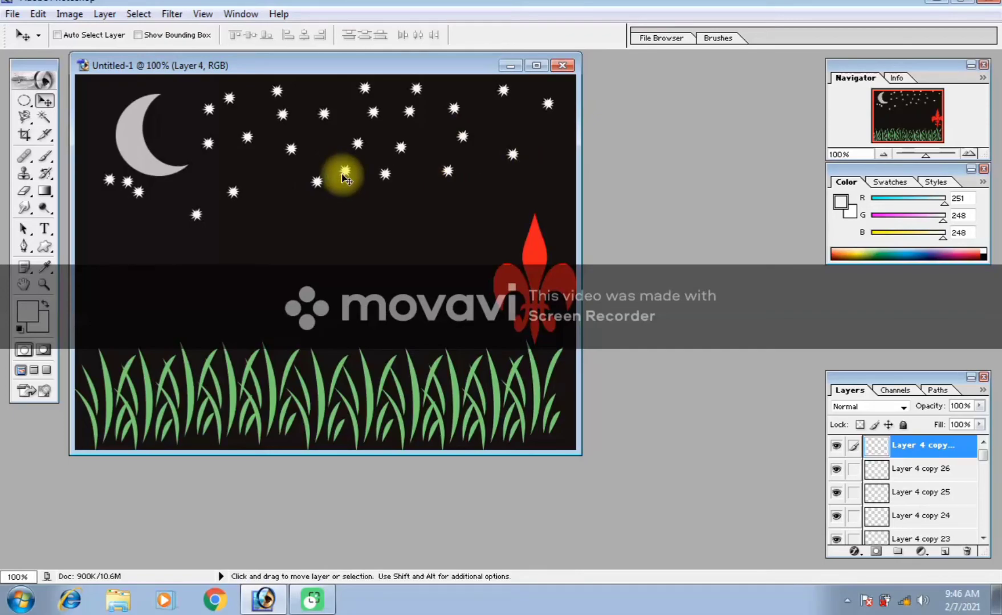
{"action": "left_click_drag", "start_coordinate": [236, 198], "coordinate": [247, 135]}
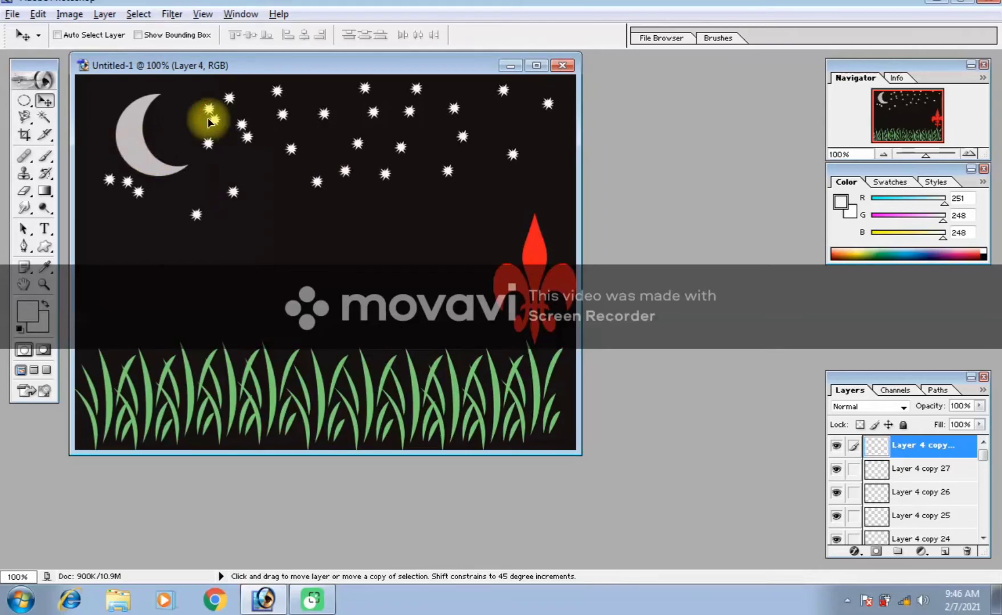
{"action": "left_click_drag", "start_coordinate": [99, 116], "coordinate": [97, 96]}
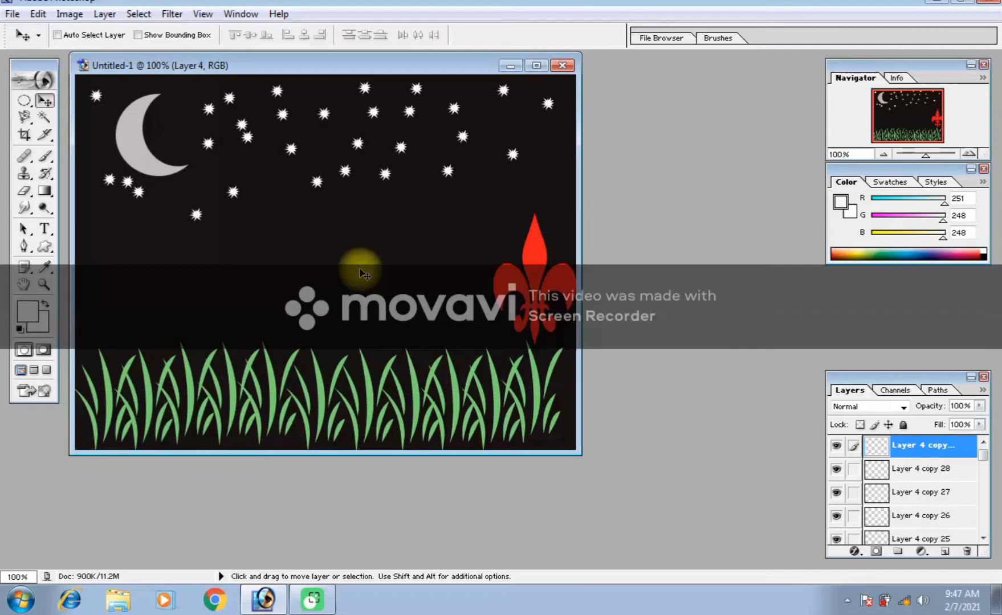
Add one more star copy and position it just to the right of the moon's lower tip.
{"action": "key", "text": "alt"}
{"action": "left_click_drag", "start_coordinate": [209, 182], "coordinate": [393, 265]}
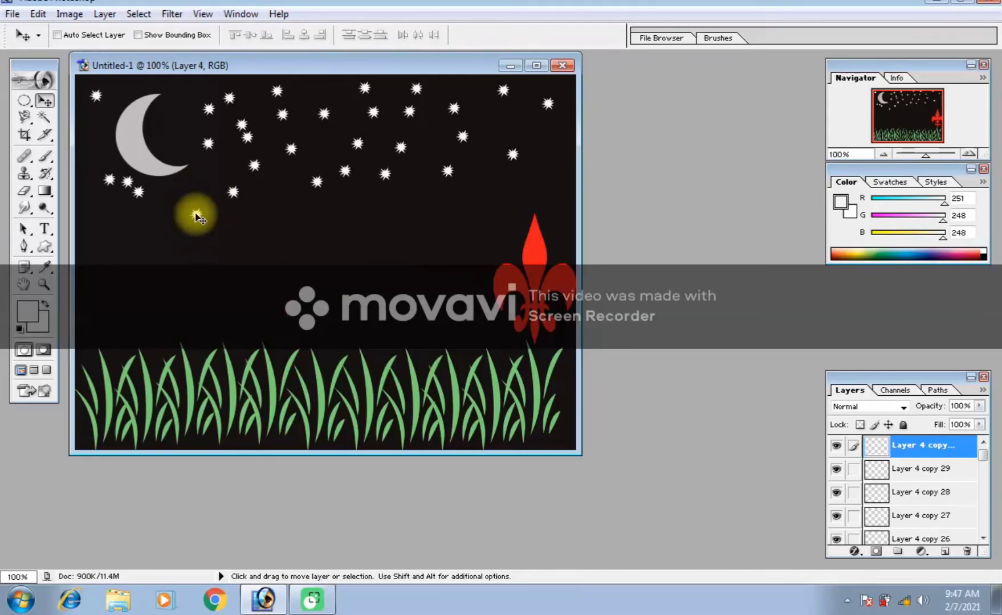
{"action": "left_click_drag", "start_coordinate": [196, 215], "coordinate": [151, 222]}
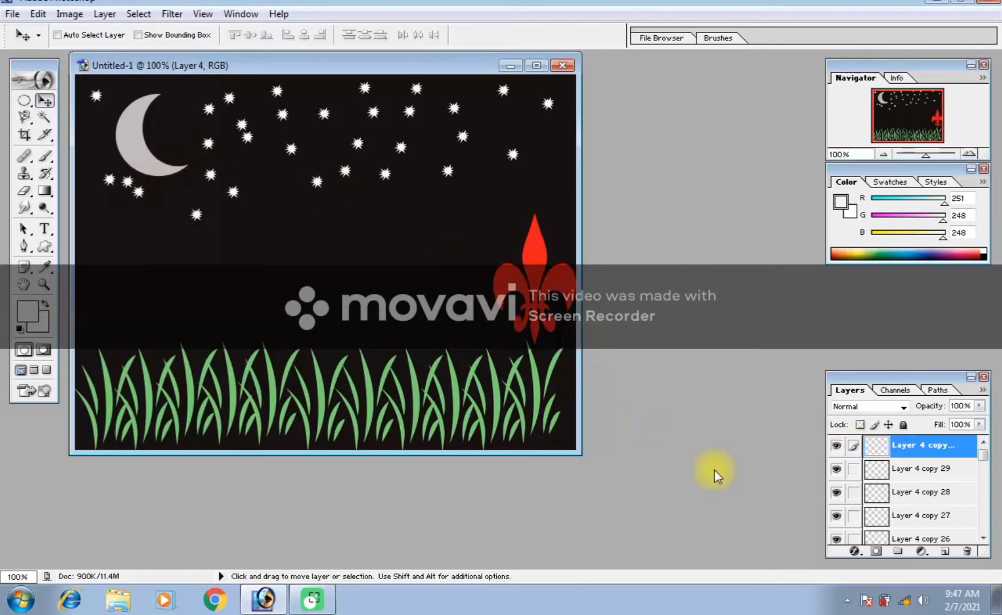
Load the selections of star layers Layer 4 copy 30 down to copy 24 in turn to identify each layer's star.
{"action": "left_click", "coordinate": [875, 450], "text": "ctrl"}
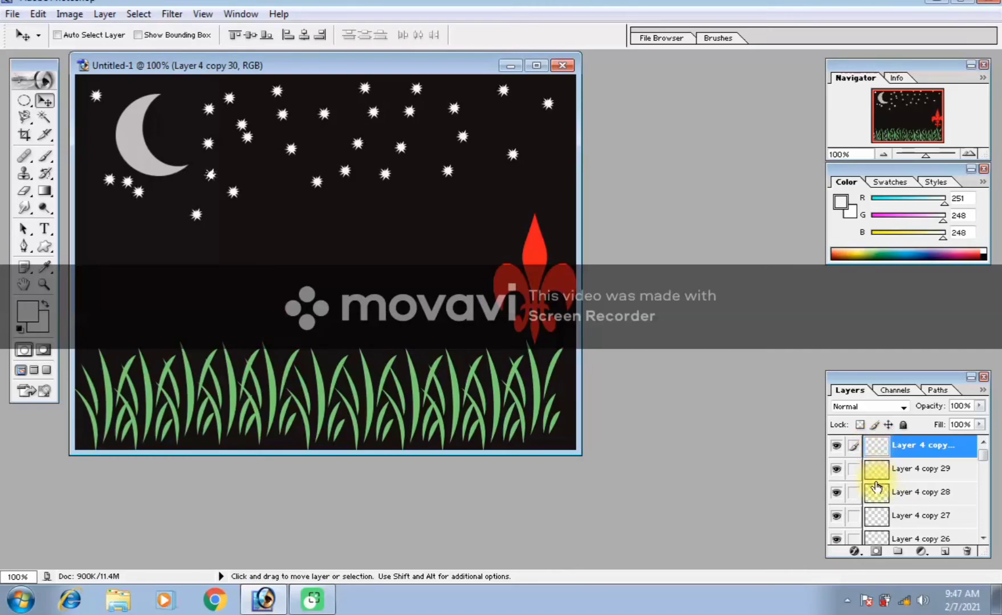
{"action": "left_click", "coordinate": [876, 476]}
{"action": "left_click", "coordinate": [876, 478], "text": "ctrl"}
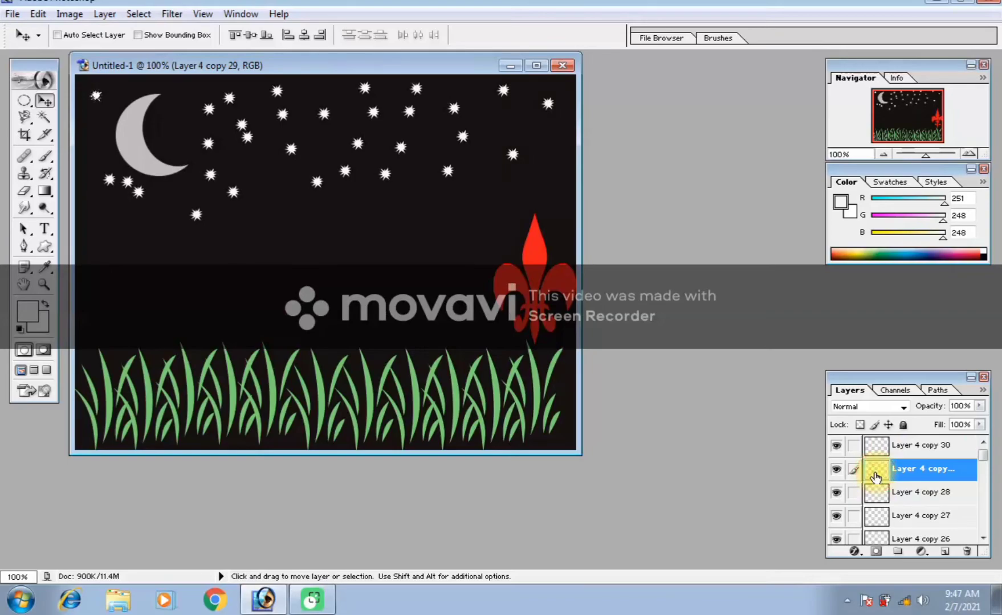
{"action": "left_click", "coordinate": [873, 497]}
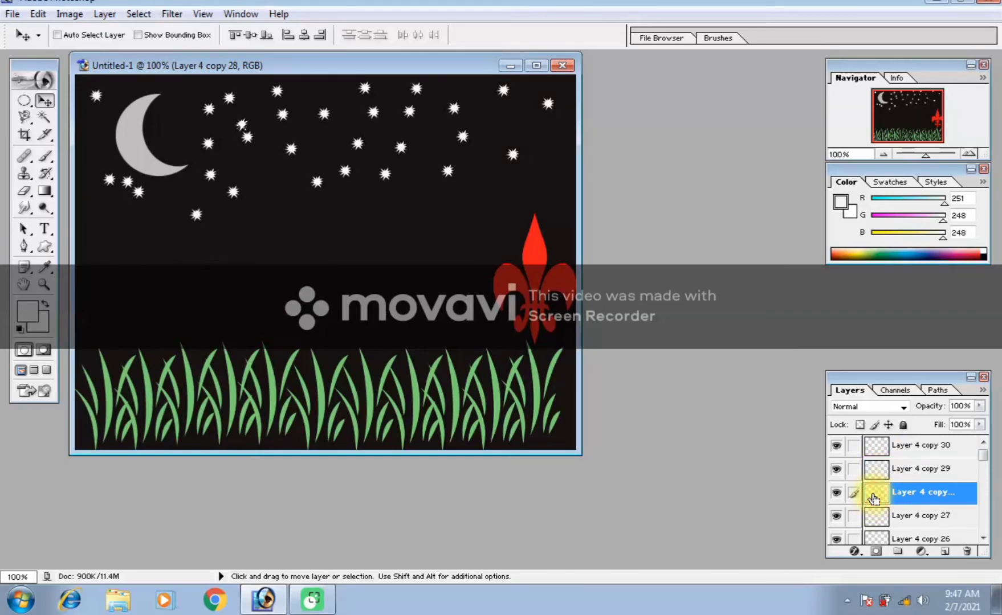
{"action": "left_click", "coordinate": [875, 522], "text": "ctrl"}
{"action": "left_click", "coordinate": [873, 523], "text": "ctrl"}
{"action": "left_click", "coordinate": [875, 522], "text": "ctrl"}
{"action": "left_click", "coordinate": [876, 542]}
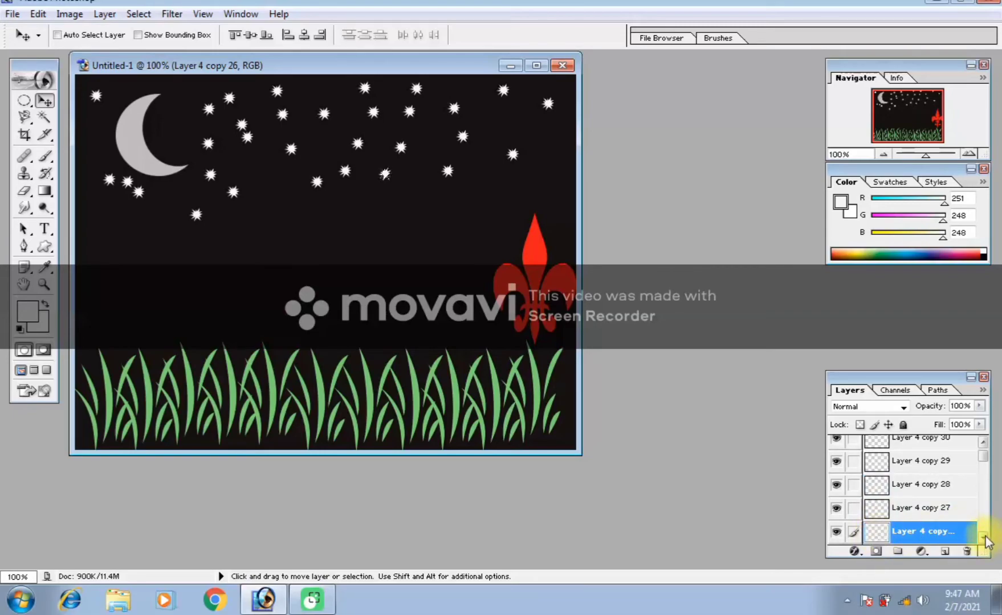
{"action": "left_click", "coordinate": [983, 537]}
{"action": "left_click", "coordinate": [881, 516], "text": "ctrl"}
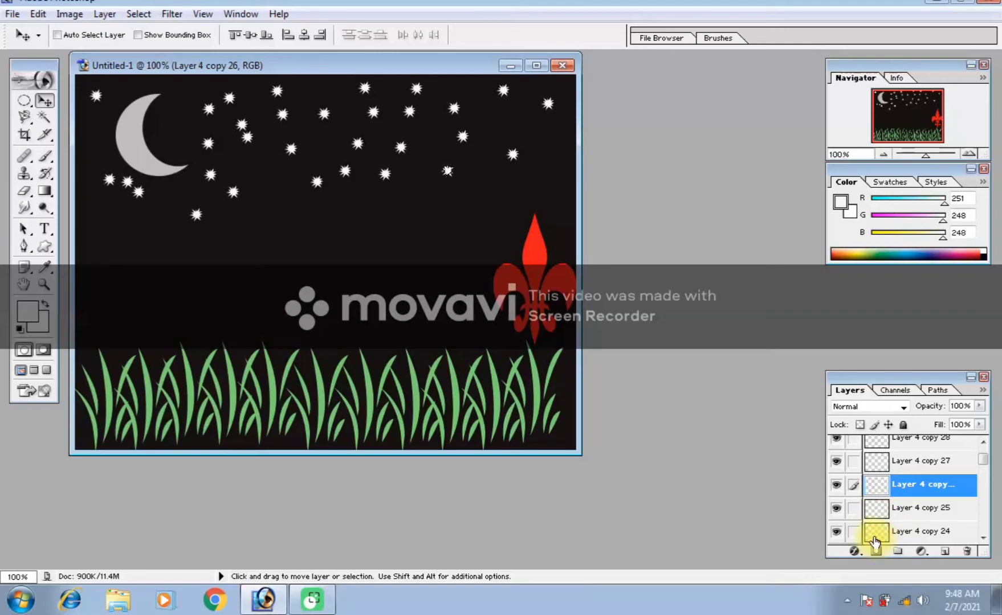
{"action": "left_click", "coordinate": [876, 536]}
{"action": "left_click", "coordinate": [876, 536], "text": "ctrl"}
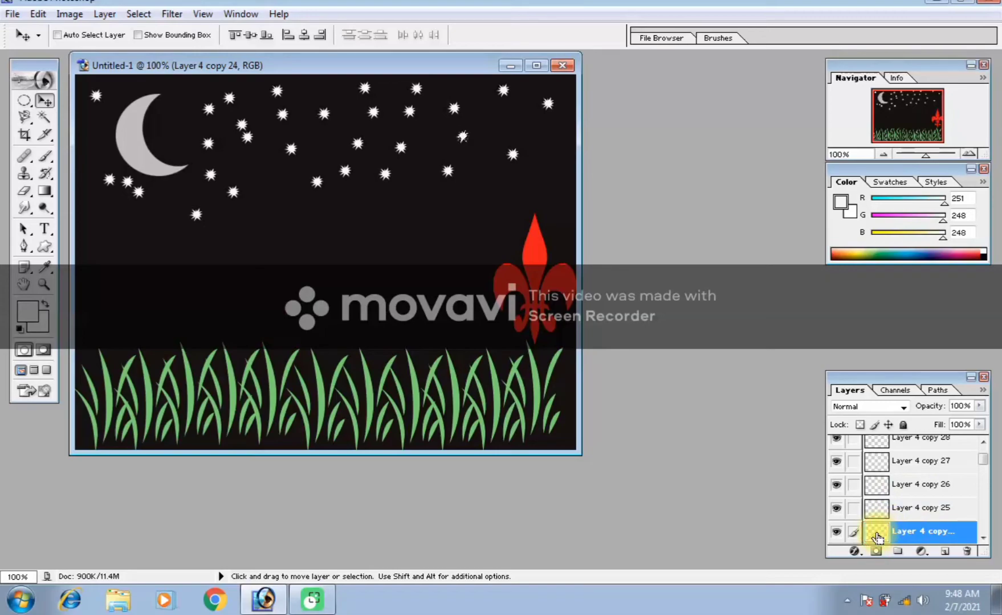
Check star layers Layer 4 copy 23 down to copy 21 for the crowded star below the moon, and deselect.
{"action": "left_click", "coordinate": [984, 539]}
{"action": "left_click", "coordinate": [983, 539]}
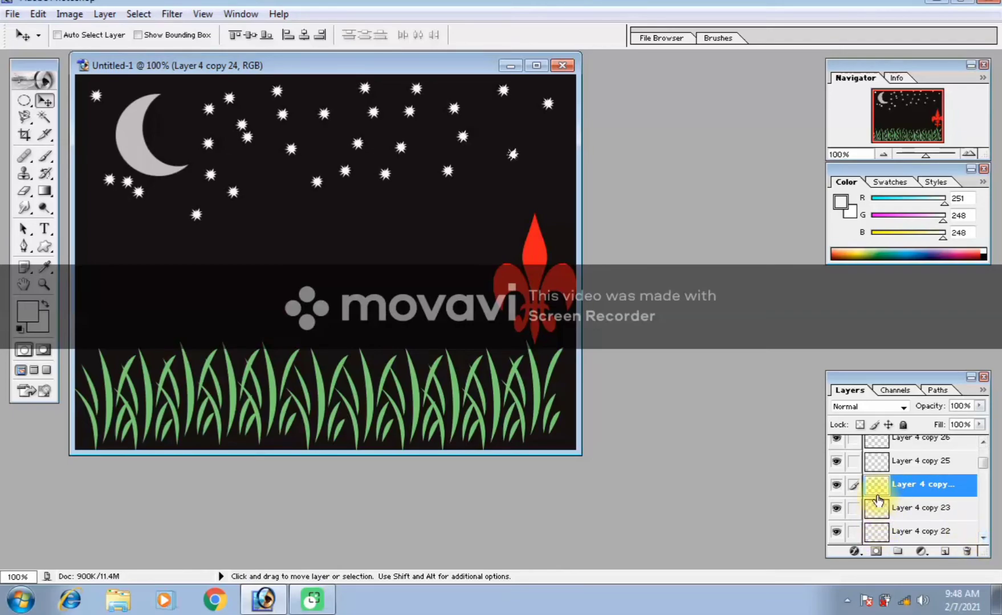
{"action": "left_click", "coordinate": [878, 493]}
{"action": "left_click", "coordinate": [876, 509]}
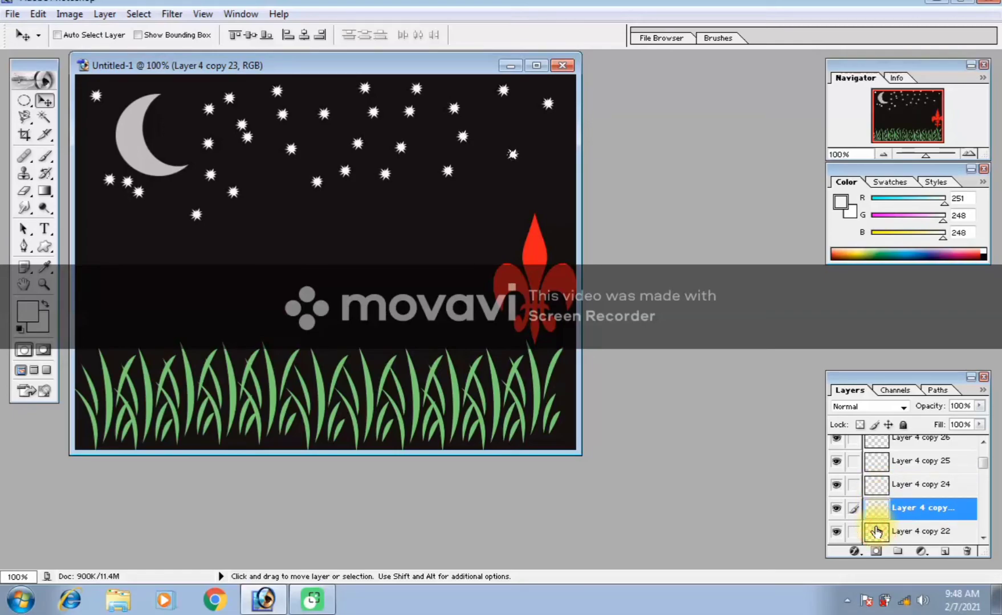
{"action": "left_click", "coordinate": [877, 532]}
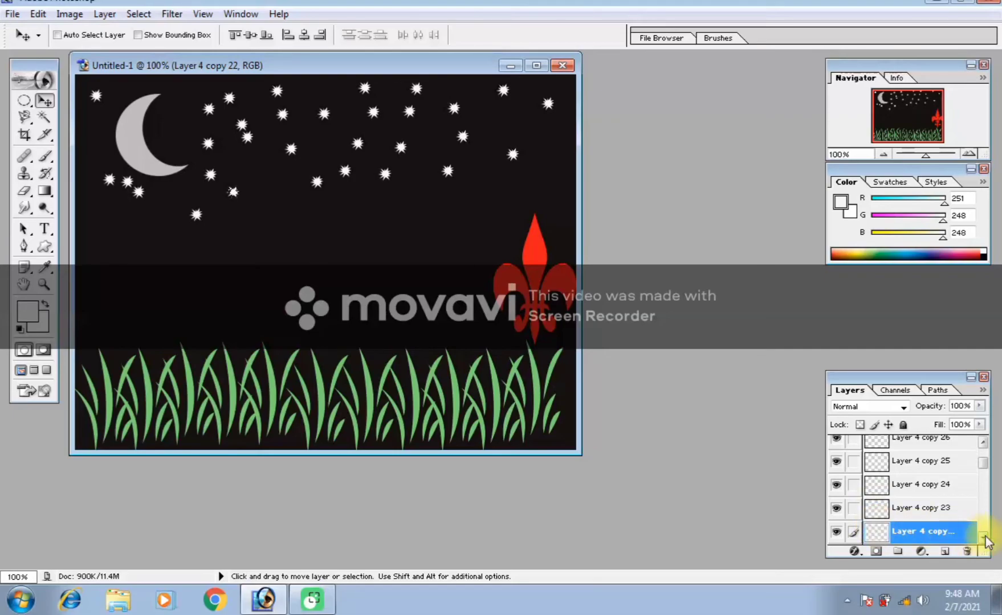
{"action": "left_click", "coordinate": [984, 539]}
{"action": "left_click", "coordinate": [878, 532], "text": "ctrl"}
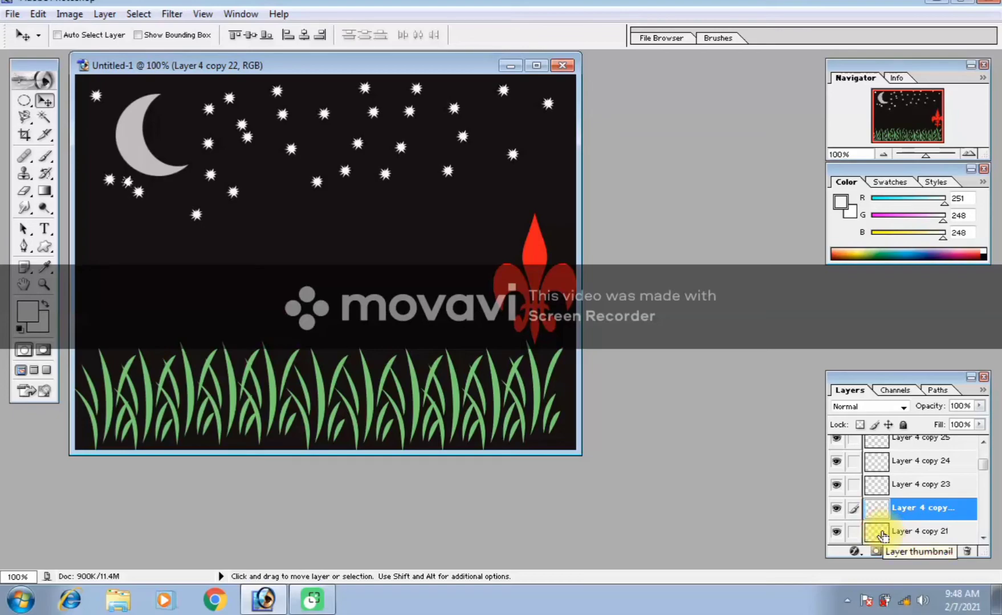
{"action": "key", "text": "ctrl+d"}
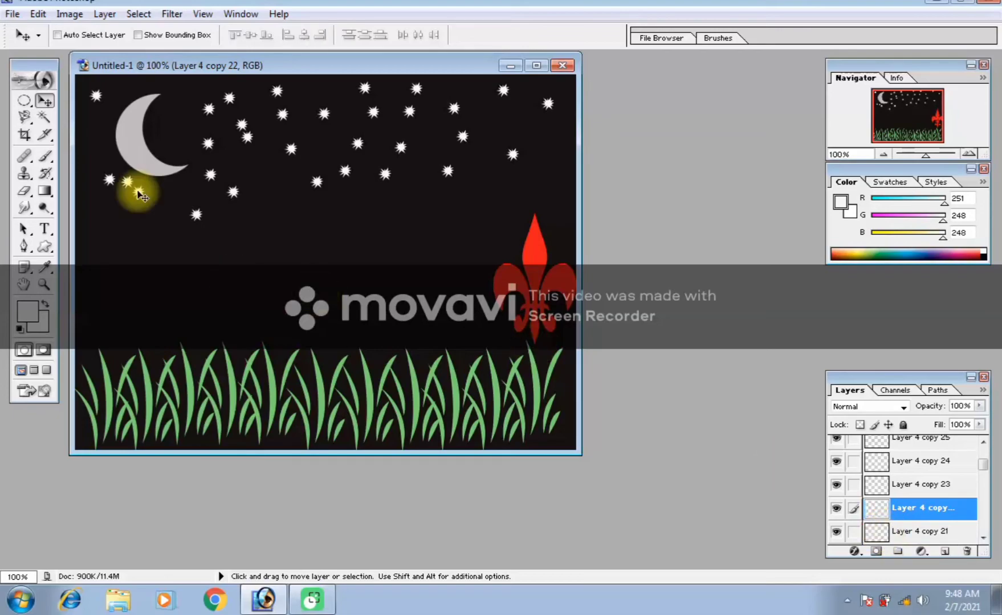
Shift the star on Layer 4 copy 22 slightly downward and load its outline as a selection.
{"action": "mouse_move", "coordinate": [126, 183]}
{"action": "left_mouse_down"}
{"action": "mouse_move", "coordinate": [132, 206]}
{"action": "mouse_move", "coordinate": [130, 197]}
{"action": "left_mouse_up"}
{"action": "left_click", "coordinate": [877, 513]}
{"action": "left_click", "coordinate": [876, 516], "text": "ctrl"}
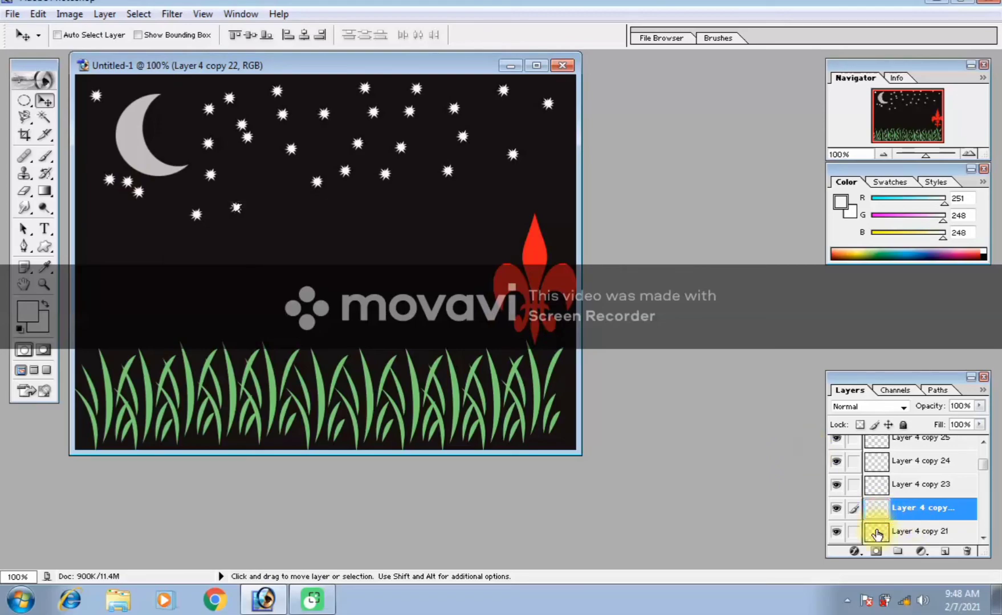
Move the star on Layer 4 copy 21 from the cluster below the moon to the gap right of Layer 4 copy 22's star.
{"action": "left_click", "coordinate": [874, 488]}
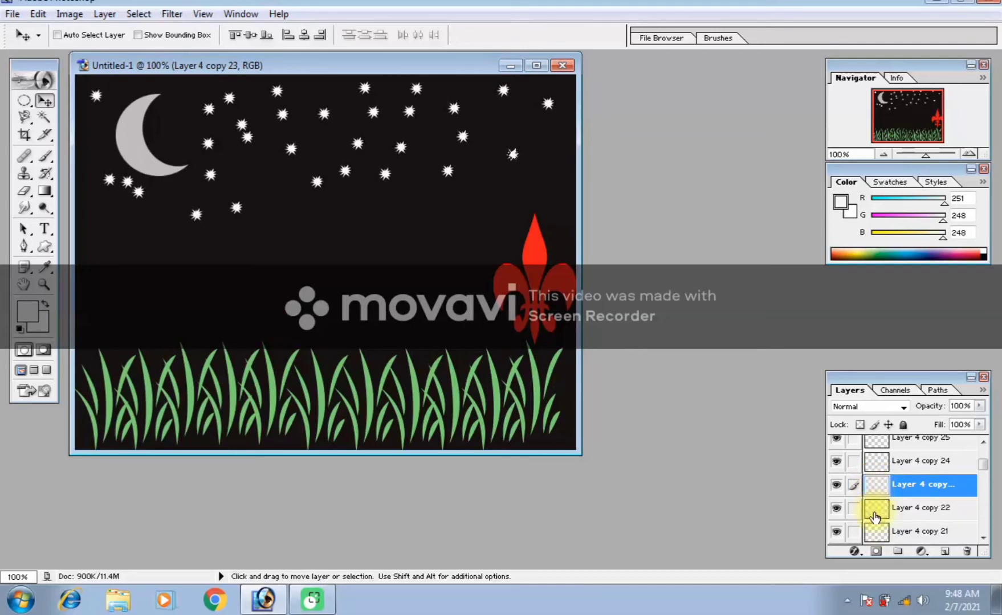
{"action": "left_click", "coordinate": [876, 512]}
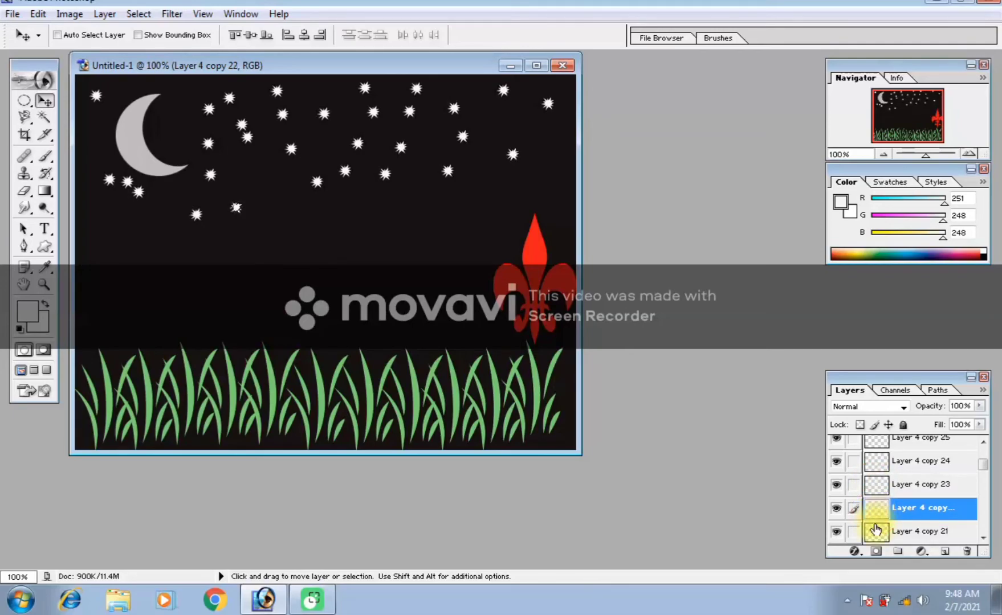
{"action": "left_click", "coordinate": [876, 535]}
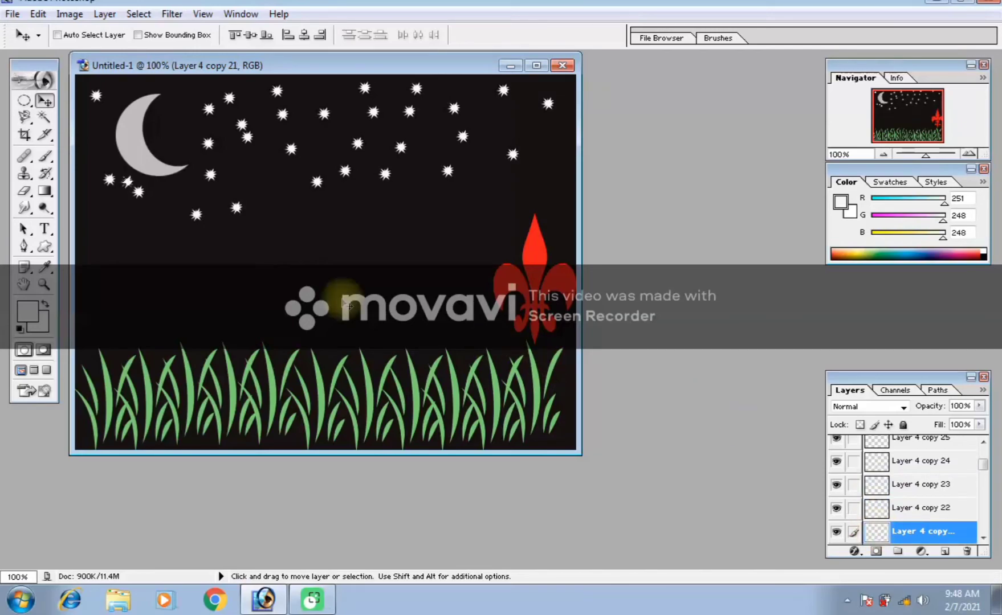
{"action": "left_click_drag", "start_coordinate": [129, 185], "coordinate": [266, 190]}
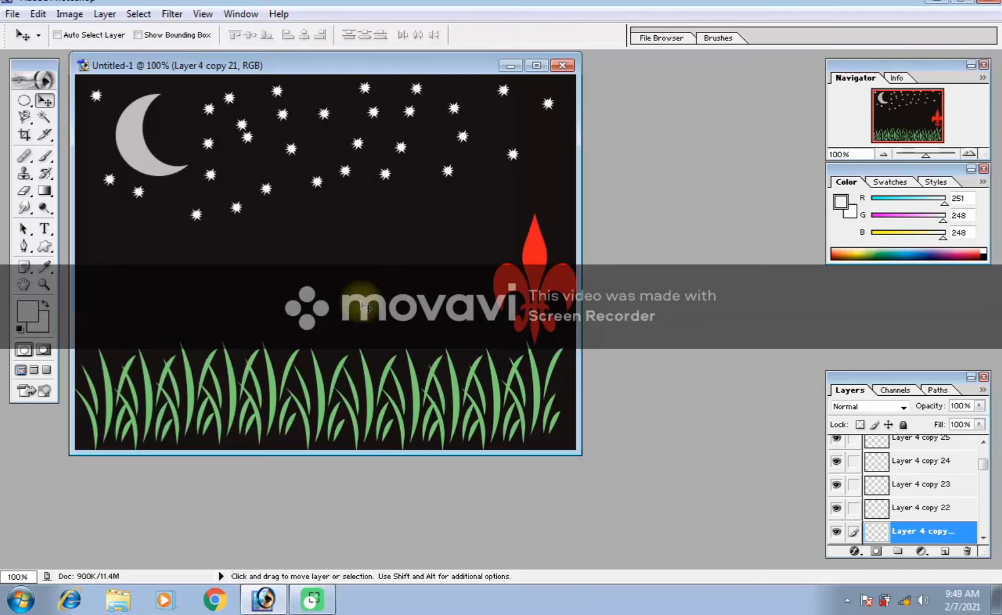
Link star layer Layer 4 copy 25 and merge the star layers from Layer 4 copy 21 downward into Layer 4 copy 3.
{"action": "left_click", "coordinate": [852, 441]}
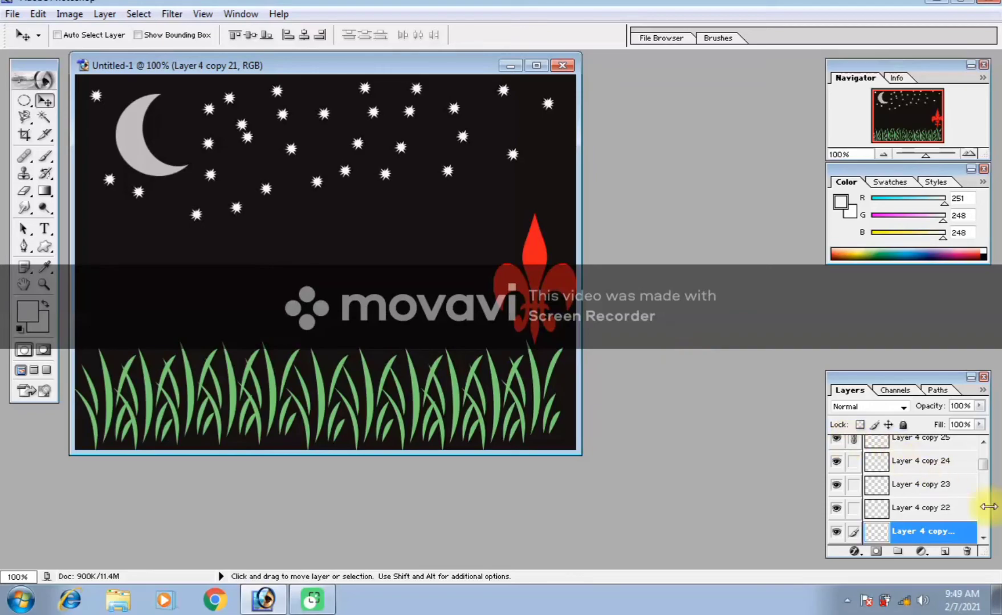
{"action": "left_click", "coordinate": [982, 442]}
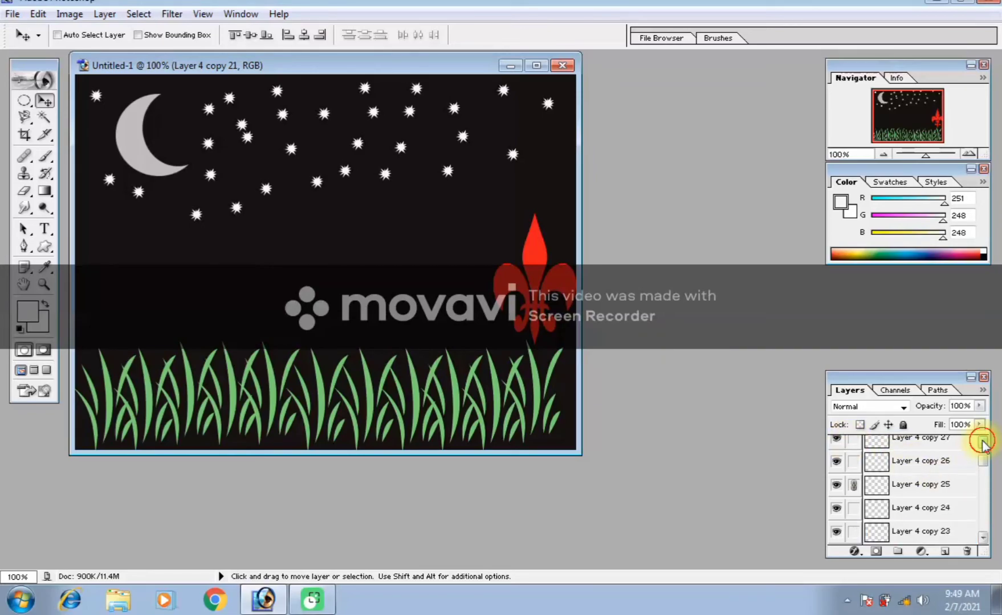
{"action": "left_click", "coordinate": [983, 443]}
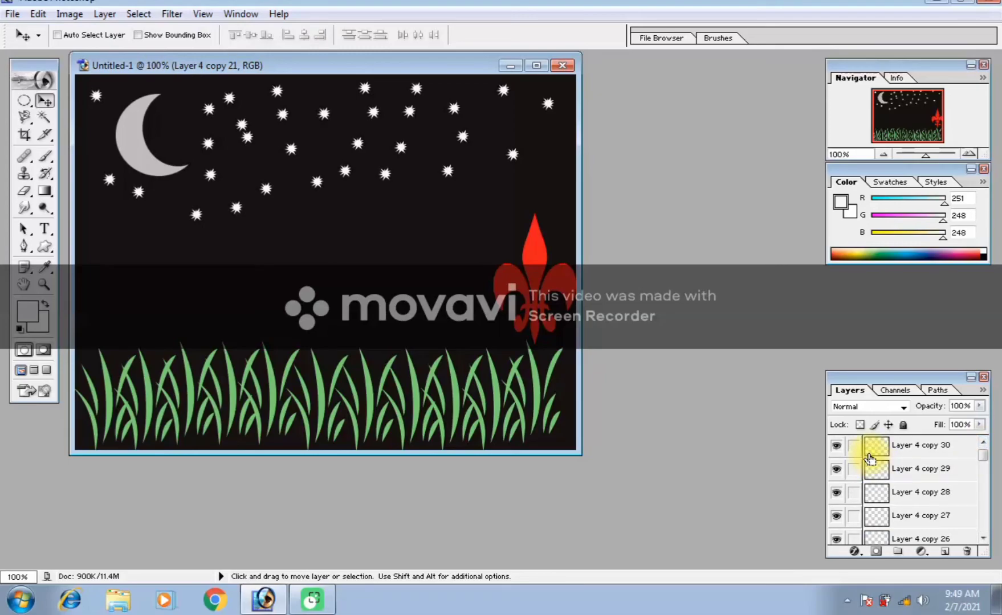
{"action": "key", "text": "e"}
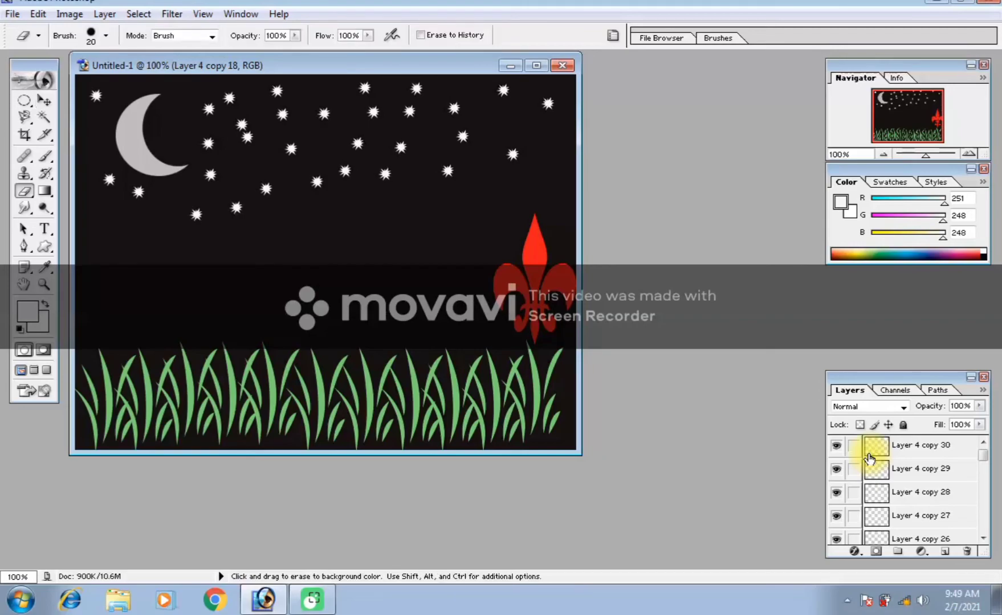
{"action": "key", "text": "ctrl+alt+z"}
{"action": "key", "text": "ctrl+alt+z"}
{"action": "key", "text": "ctrl+alt+z"}
{"action": "key", "text": "ctrl+alt+z"}
Merge the remaining star layers, starting with Layer 4 copy 29 and then Layer 4 copy 30, down into Layer 4.
{"action": "left_click", "coordinate": [875, 473]}
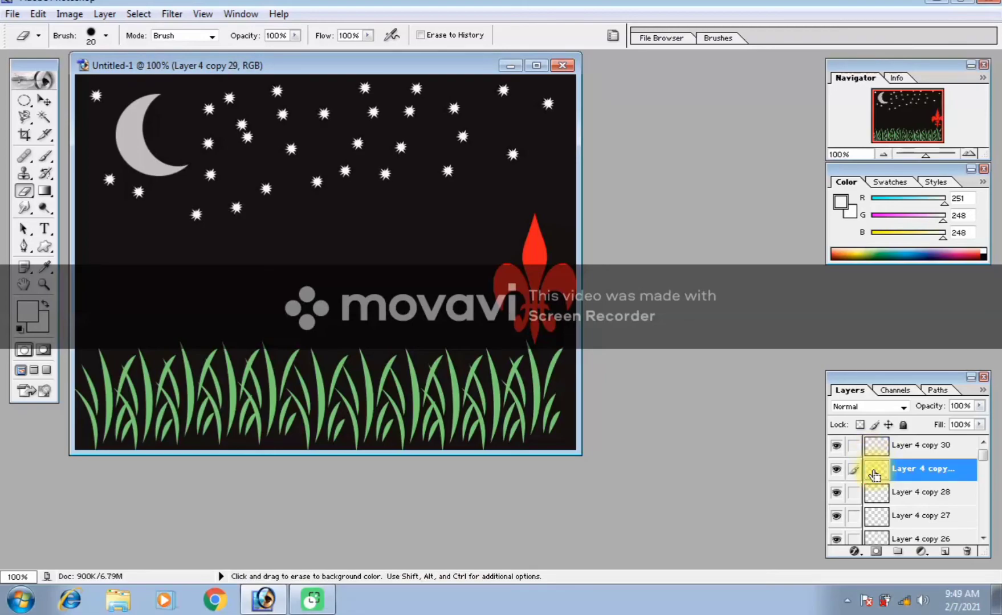
{"action": "key", "text": "ctrl+alt+z"}
{"action": "key", "text": "ctrl+alt+z"}
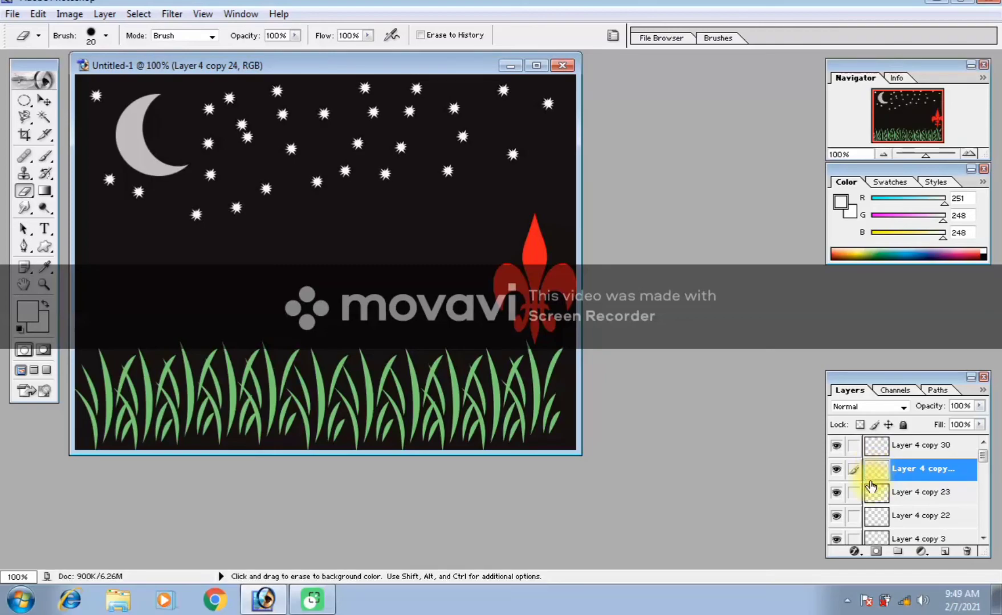
{"action": "key", "text": "ctrl+alt+z"}
{"action": "key", "text": "ctrl+alt+z"}
{"action": "key", "text": "ctrl+alt+z"}
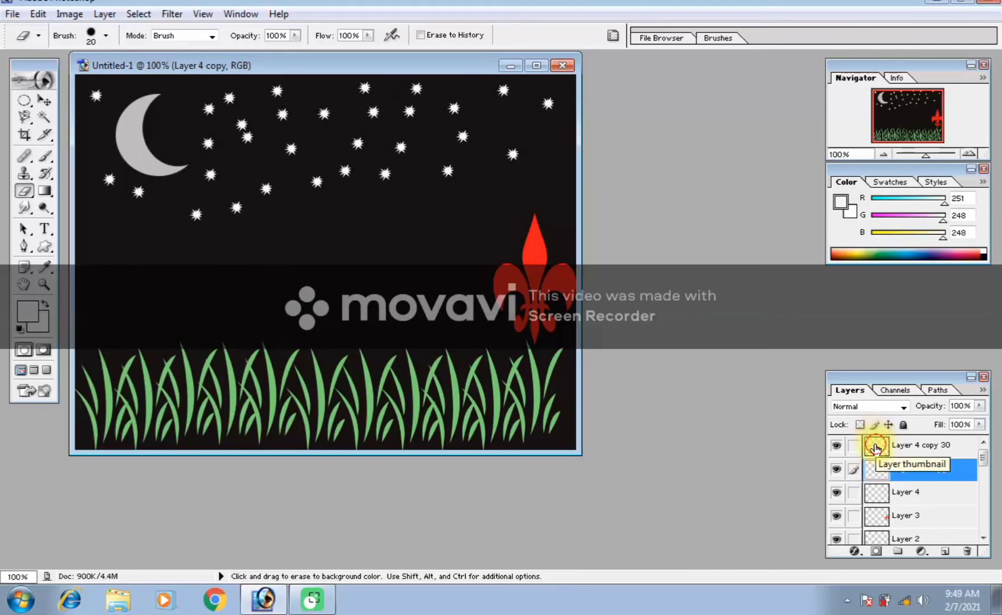
{"action": "left_click", "coordinate": [875, 447]}
{"action": "key", "text": "ctrl+alt+z"}
{"action": "key", "text": "ctrl+alt+z"}
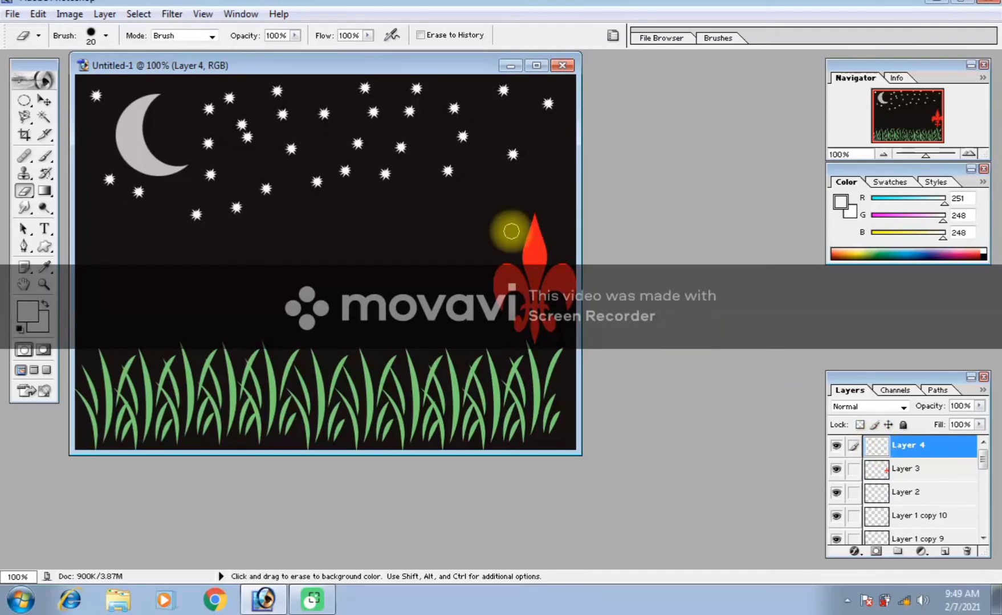
Move the merged stars on Layer 4 slightly down and to the right, and lower the layer's opacity to 83%.
{"action": "left_click", "coordinate": [44, 100]}
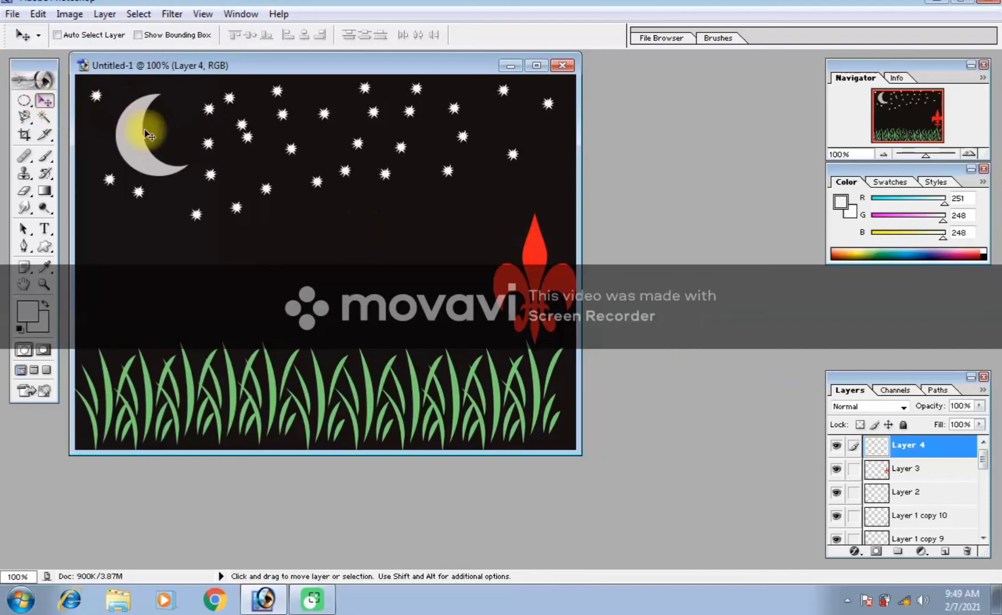
{"action": "left_click_drag", "start_coordinate": [278, 179], "coordinate": [290, 197]}
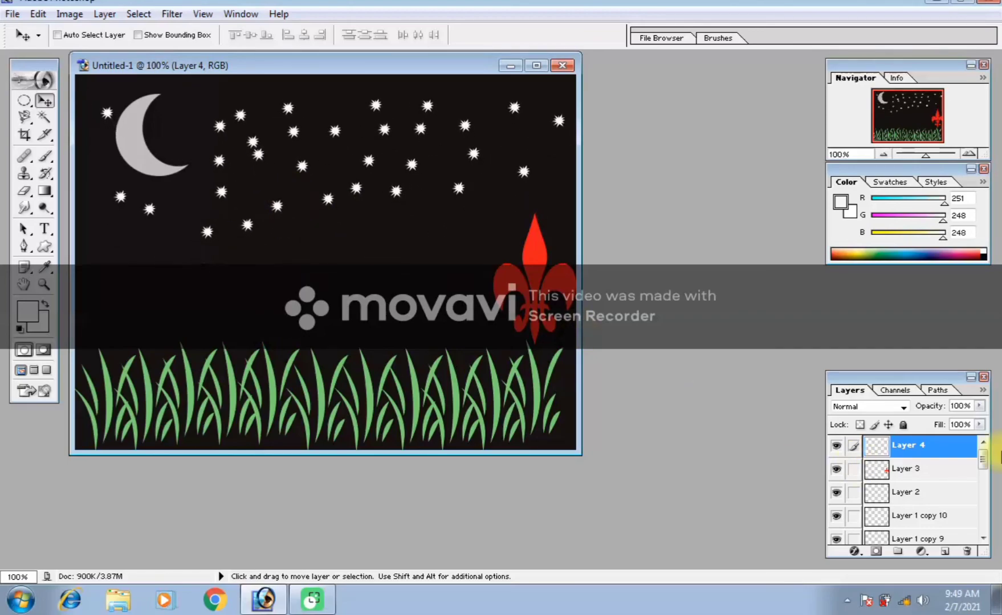
{"action": "left_click", "coordinate": [979, 407]}
{"action": "left_click_drag", "start_coordinate": [980, 409], "coordinate": [962, 425]}
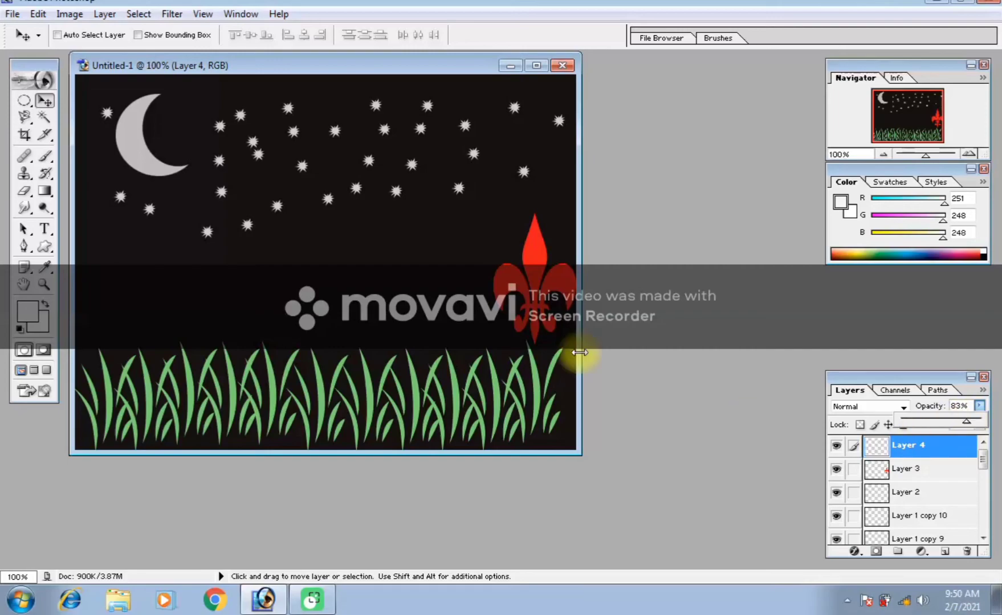
{"action": "left_click", "coordinate": [622, 399]}
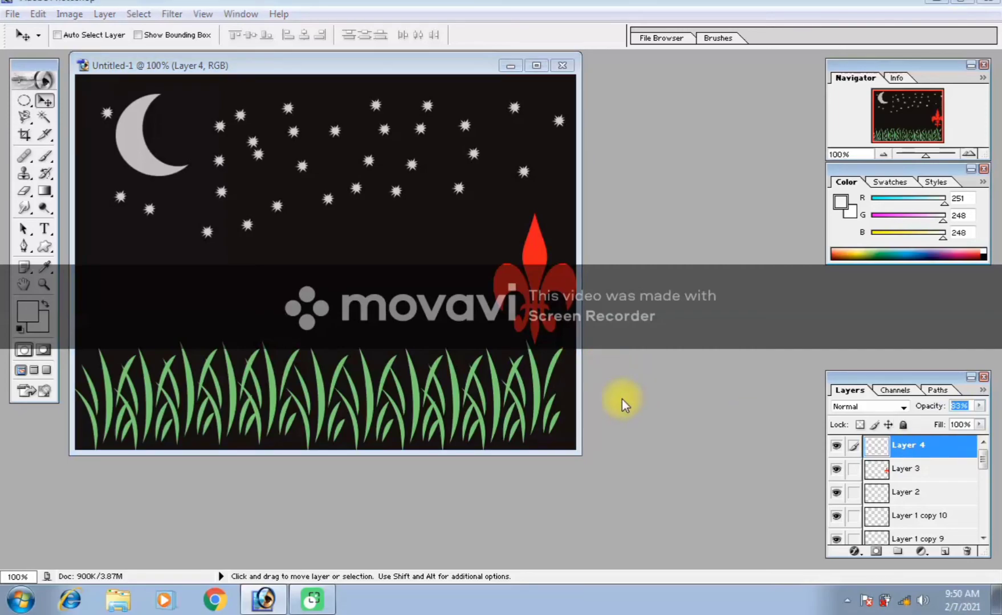
Start saving the artwork, choosing the JPEG format and the Desktop as the destination.
{"action": "key", "text": "ctrl+s"}
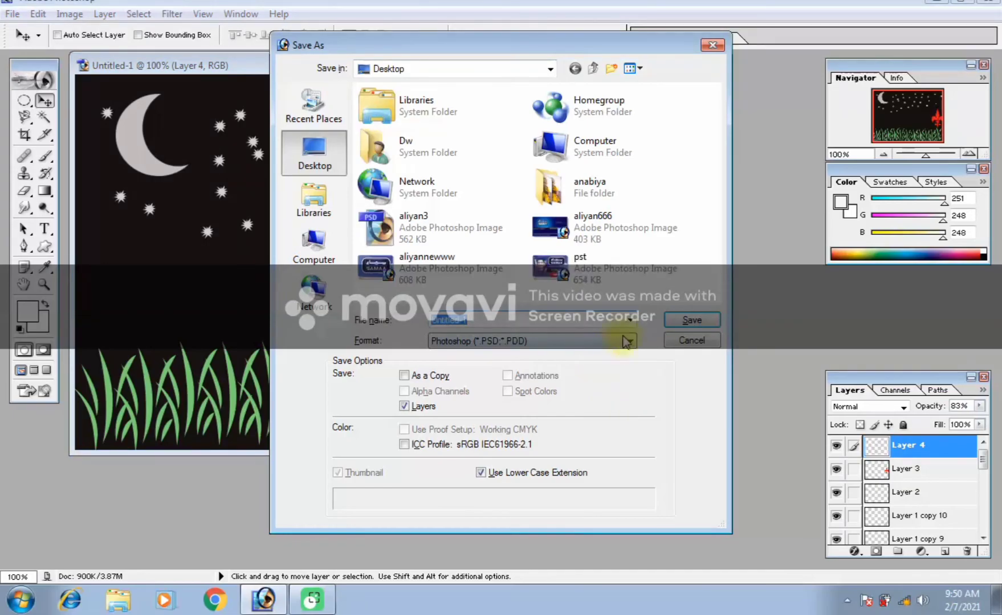
{"action": "left_click", "coordinate": [629, 342]}
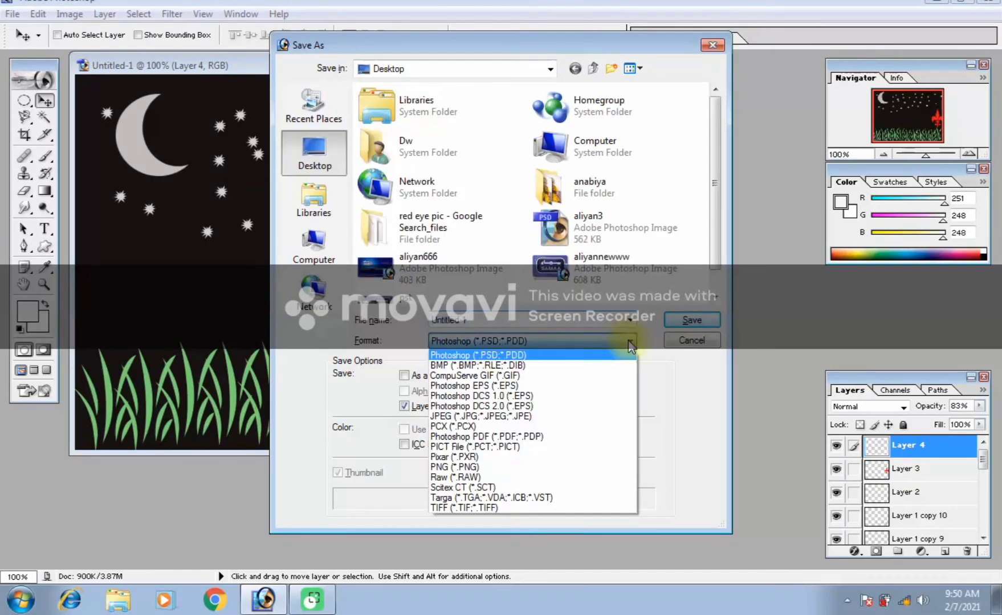
{"action": "left_click", "coordinate": [604, 421]}
{"action": "left_click", "coordinate": [318, 159]}
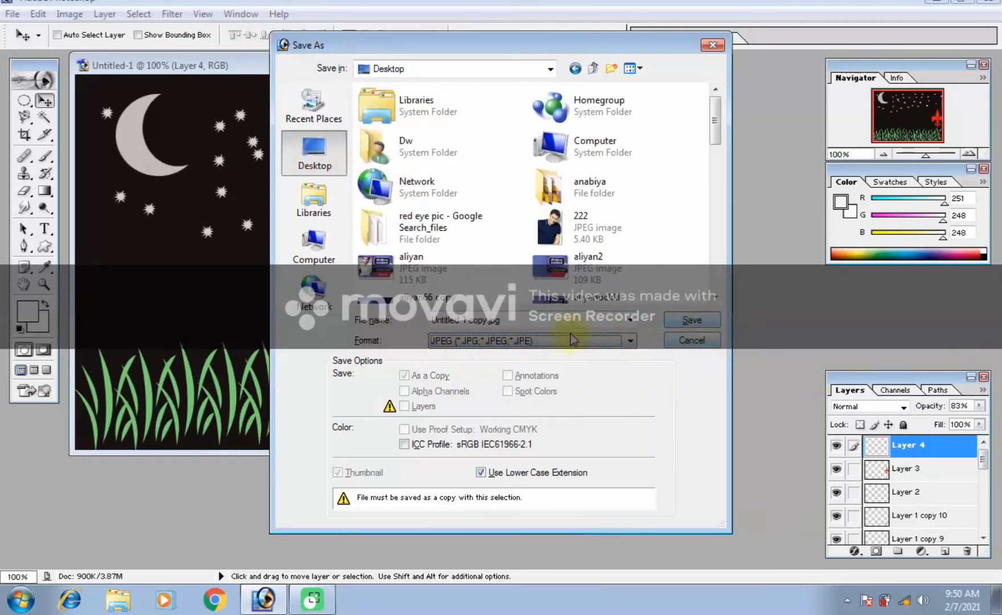
{"action": "left_click", "coordinate": [518, 323]}
{"action": "key", "text": "BackSpace"}
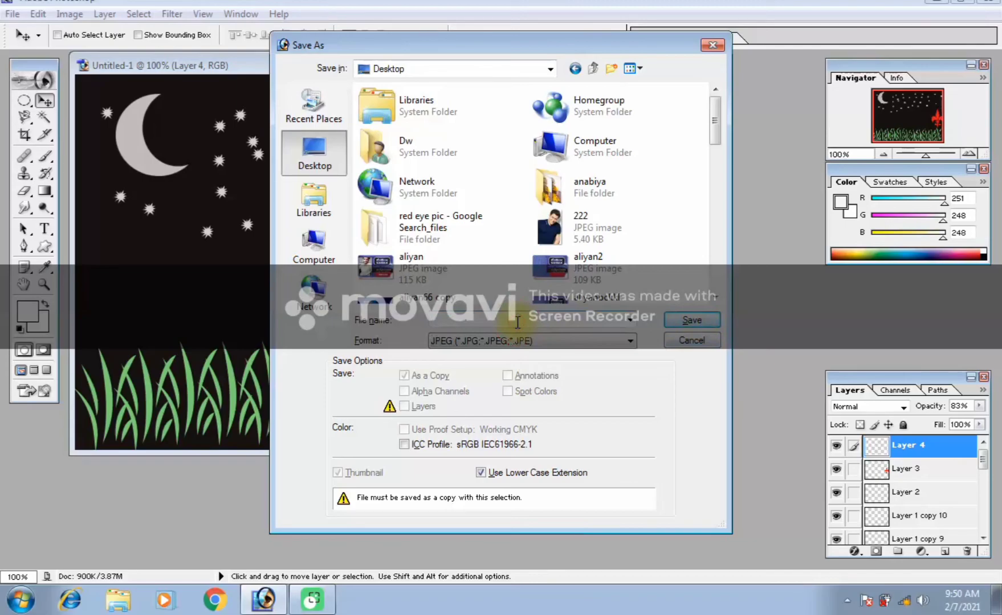
{"action": "type", "text": "inran wajl"}
{"action": "type", "text": "paper"}
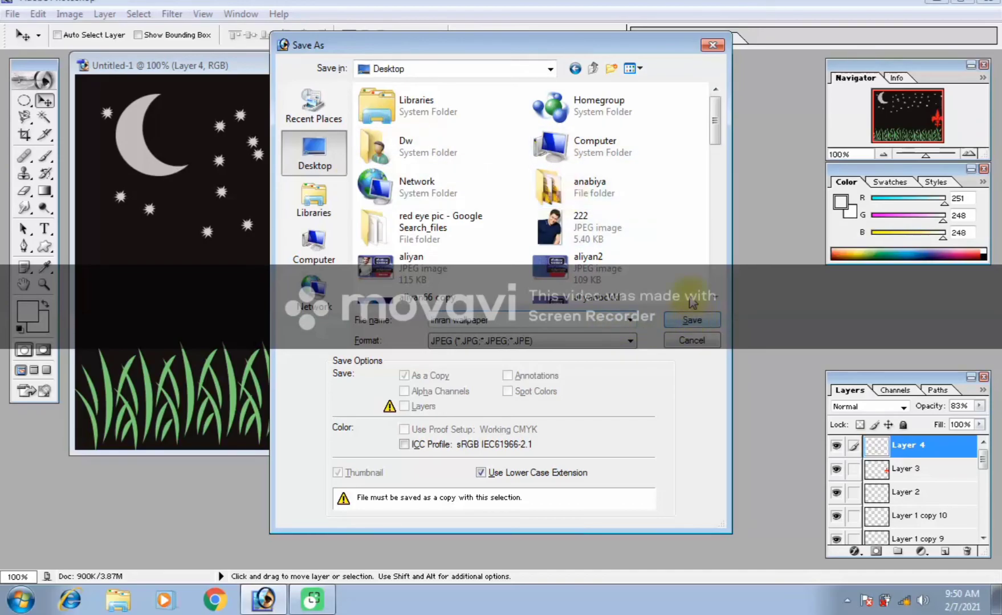
{"action": "left_click", "coordinate": [693, 262]}
{"action": "left_click", "coordinate": [693, 321]}
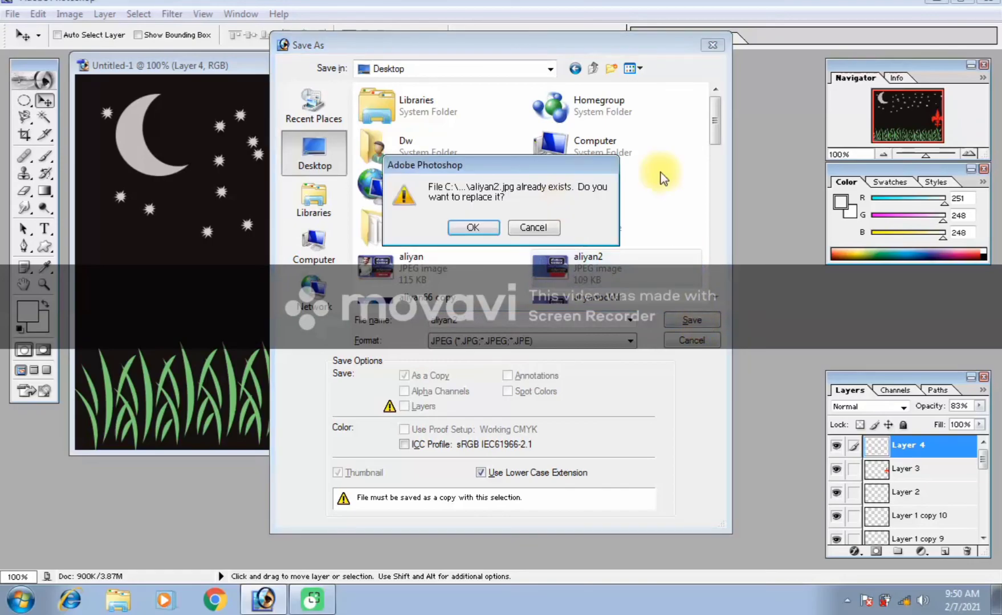
{"action": "left_click", "coordinate": [526, 231]}
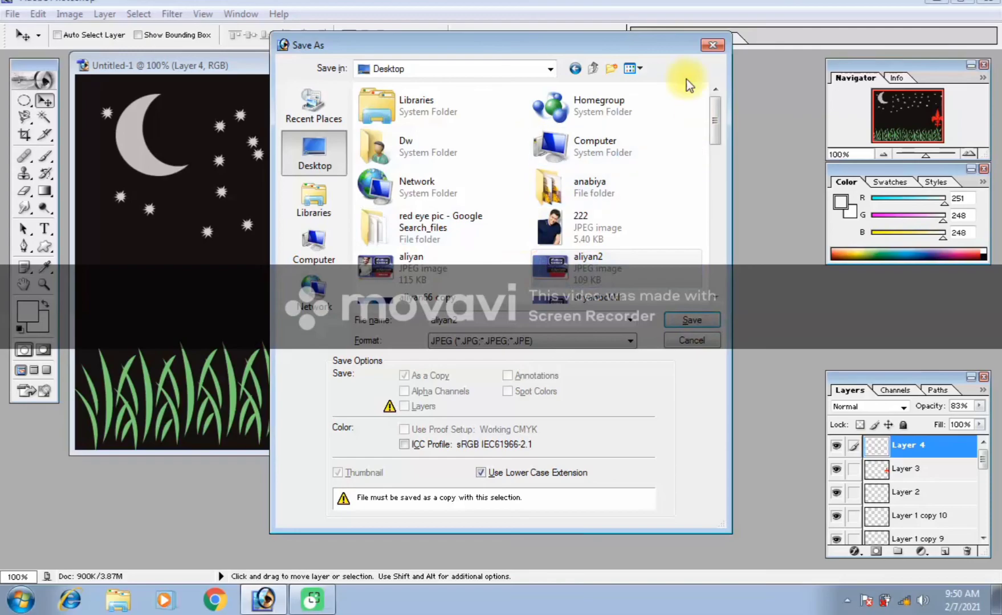
{"action": "left_click", "coordinate": [690, 95]}
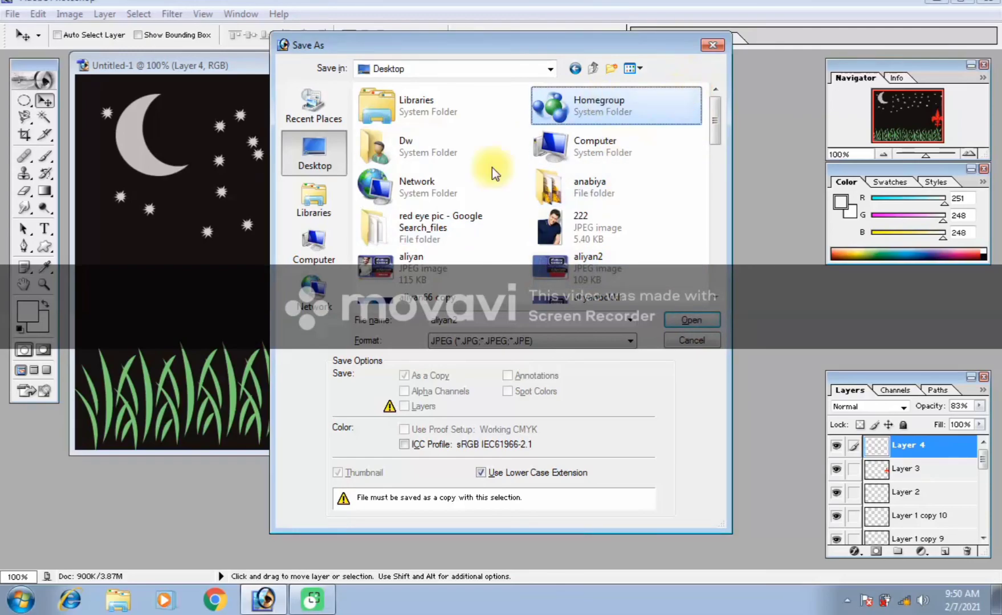
{"action": "left_click", "coordinate": [306, 155]}
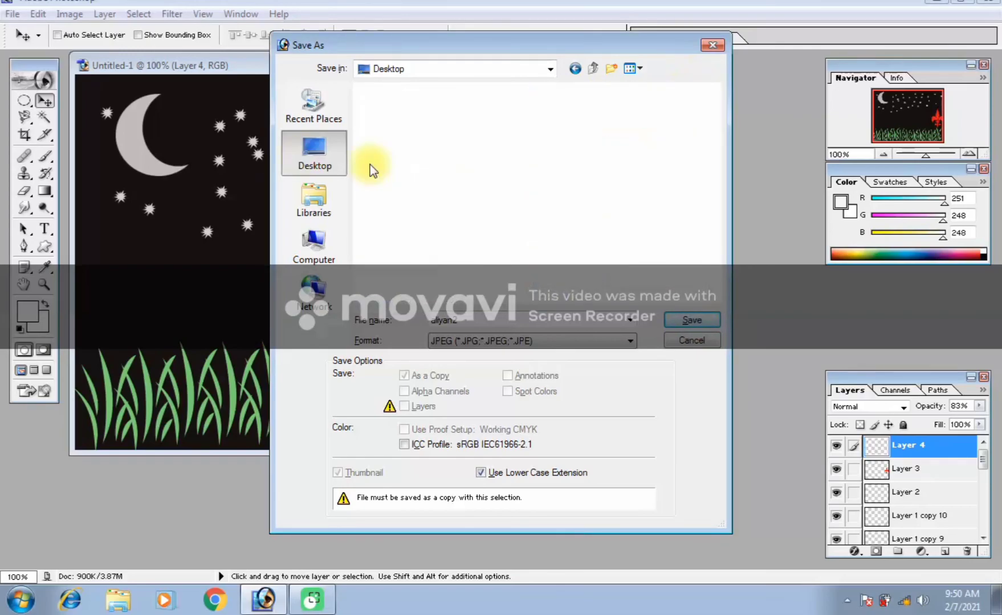
{"action": "left_click", "coordinate": [691, 321]}
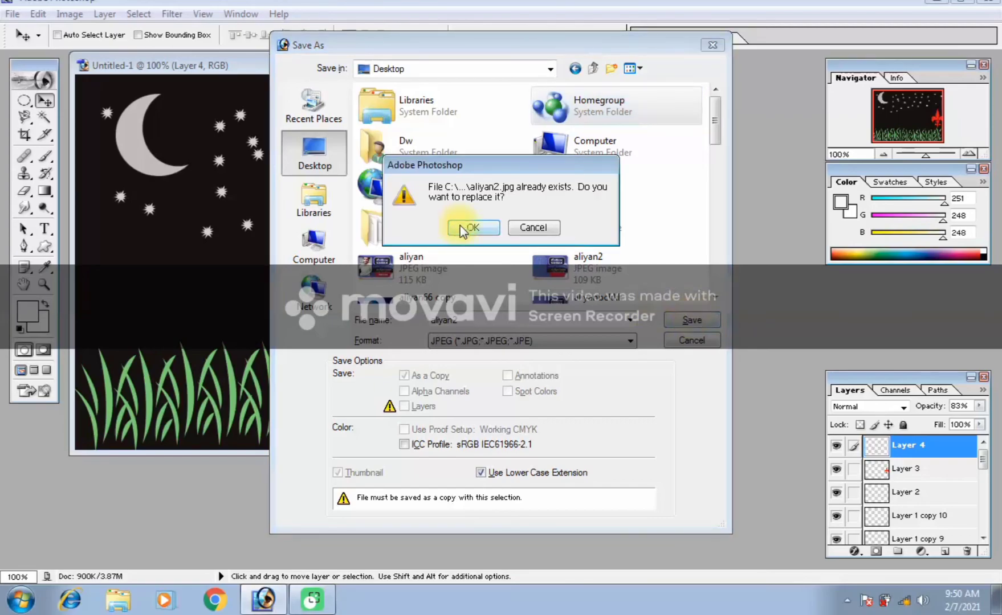
{"action": "left_click", "coordinate": [540, 227]}
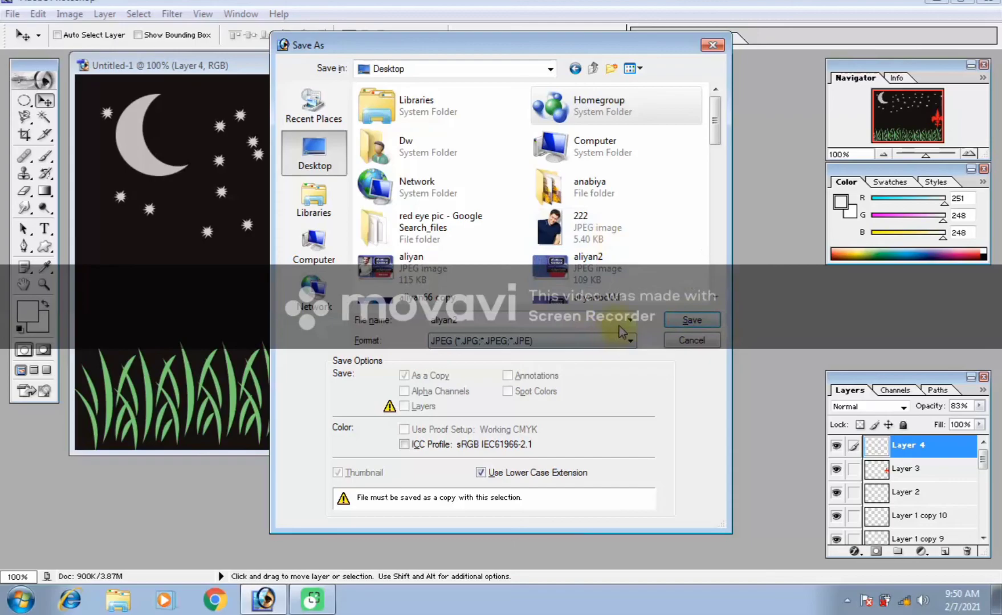
Name the file with the person's first name followed by "wallpaper" and save the JPEG at Maximum quality, 12.
{"action": "double_click", "coordinate": [591, 318]}
{"action": "key", "text": "BackSpace"}
{"action": "type", "text": "i"}
{"action": "type", "text": "nra"}
{"action": "type", "text": "n"}
{"action": "type", "text": " wallp"}
{"action": "type", "text": "ap"}
{"action": "type", "text": "er"}
{"action": "left_click", "coordinate": [684, 320]}
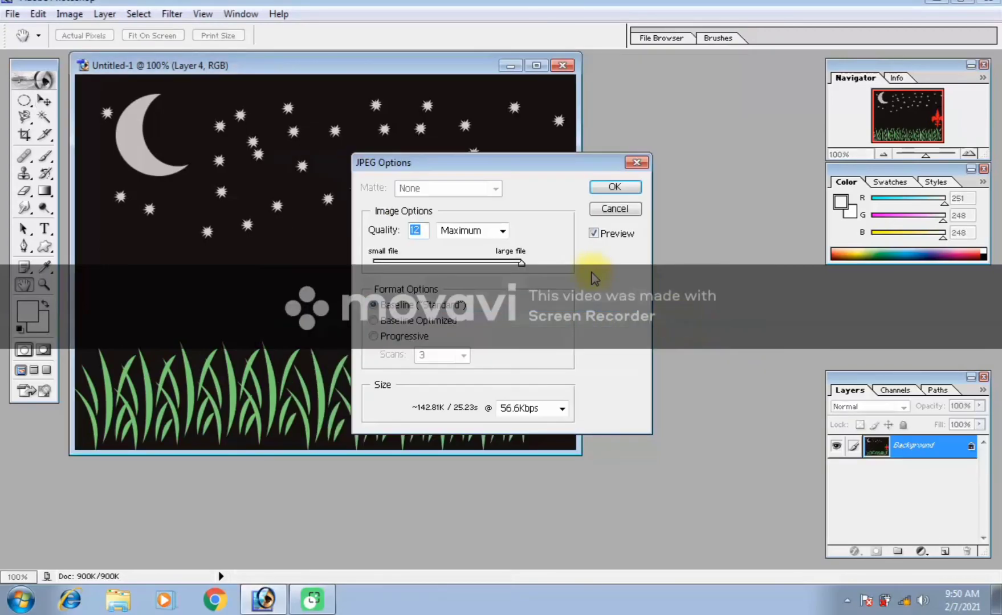
{"action": "left_click", "coordinate": [614, 188]}
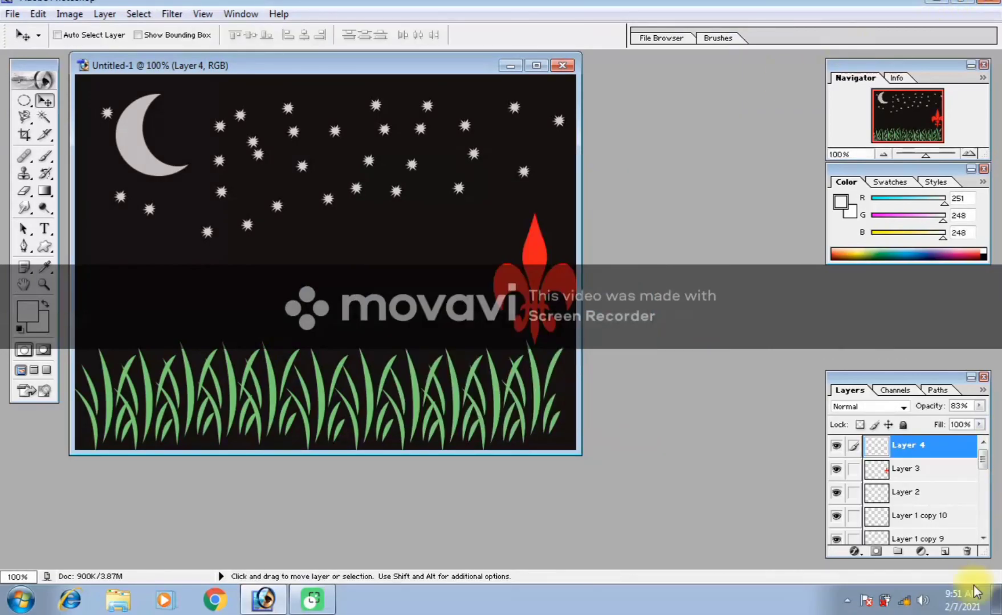
Show the Windows desktop and set the saved wallpaper image as the desktop background.
{"action": "left_click", "coordinate": [930, 2]}
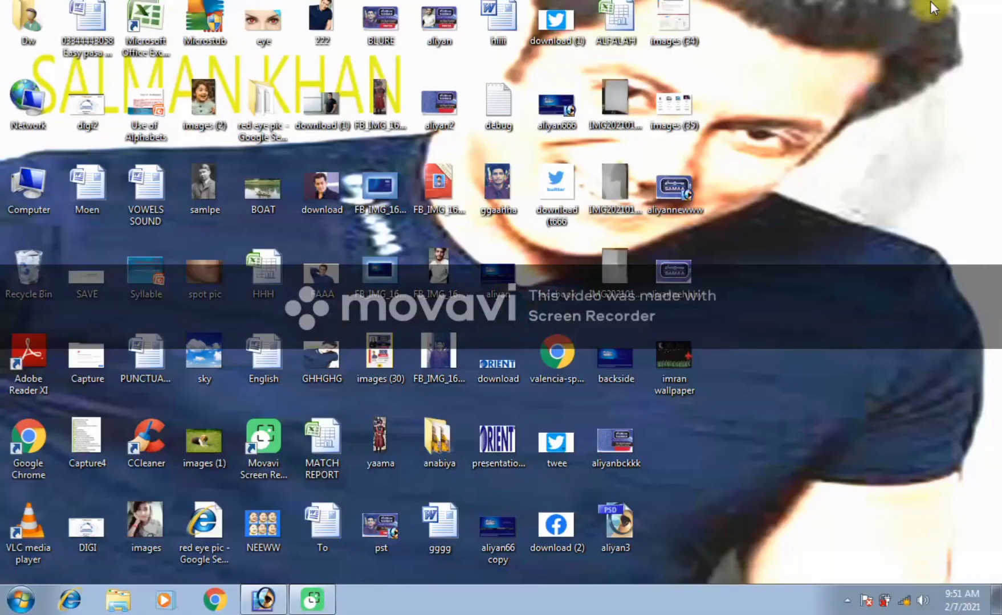
{"action": "right_click", "coordinate": [677, 368]}
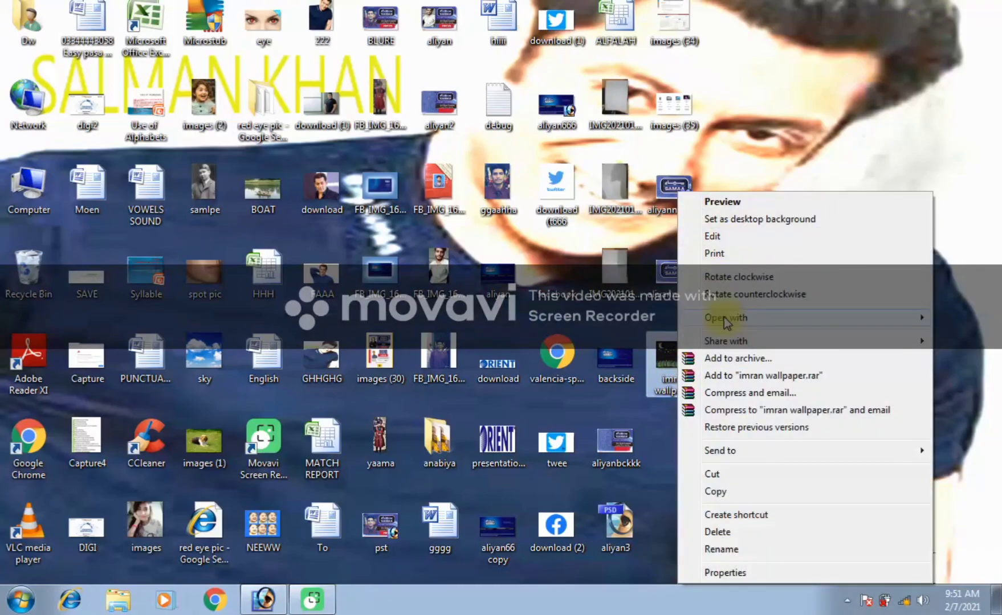
{"action": "left_click", "coordinate": [742, 223]}
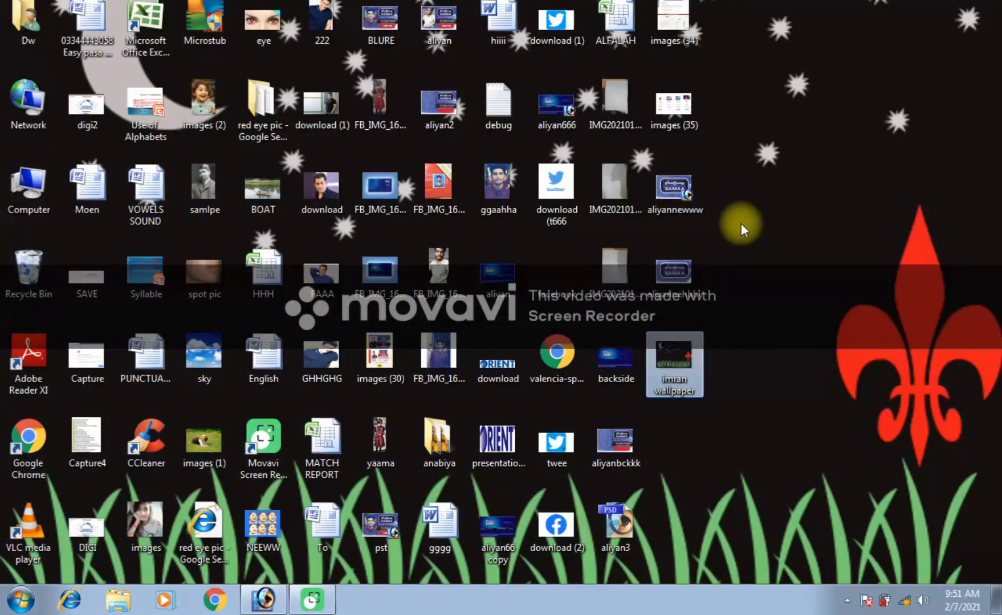